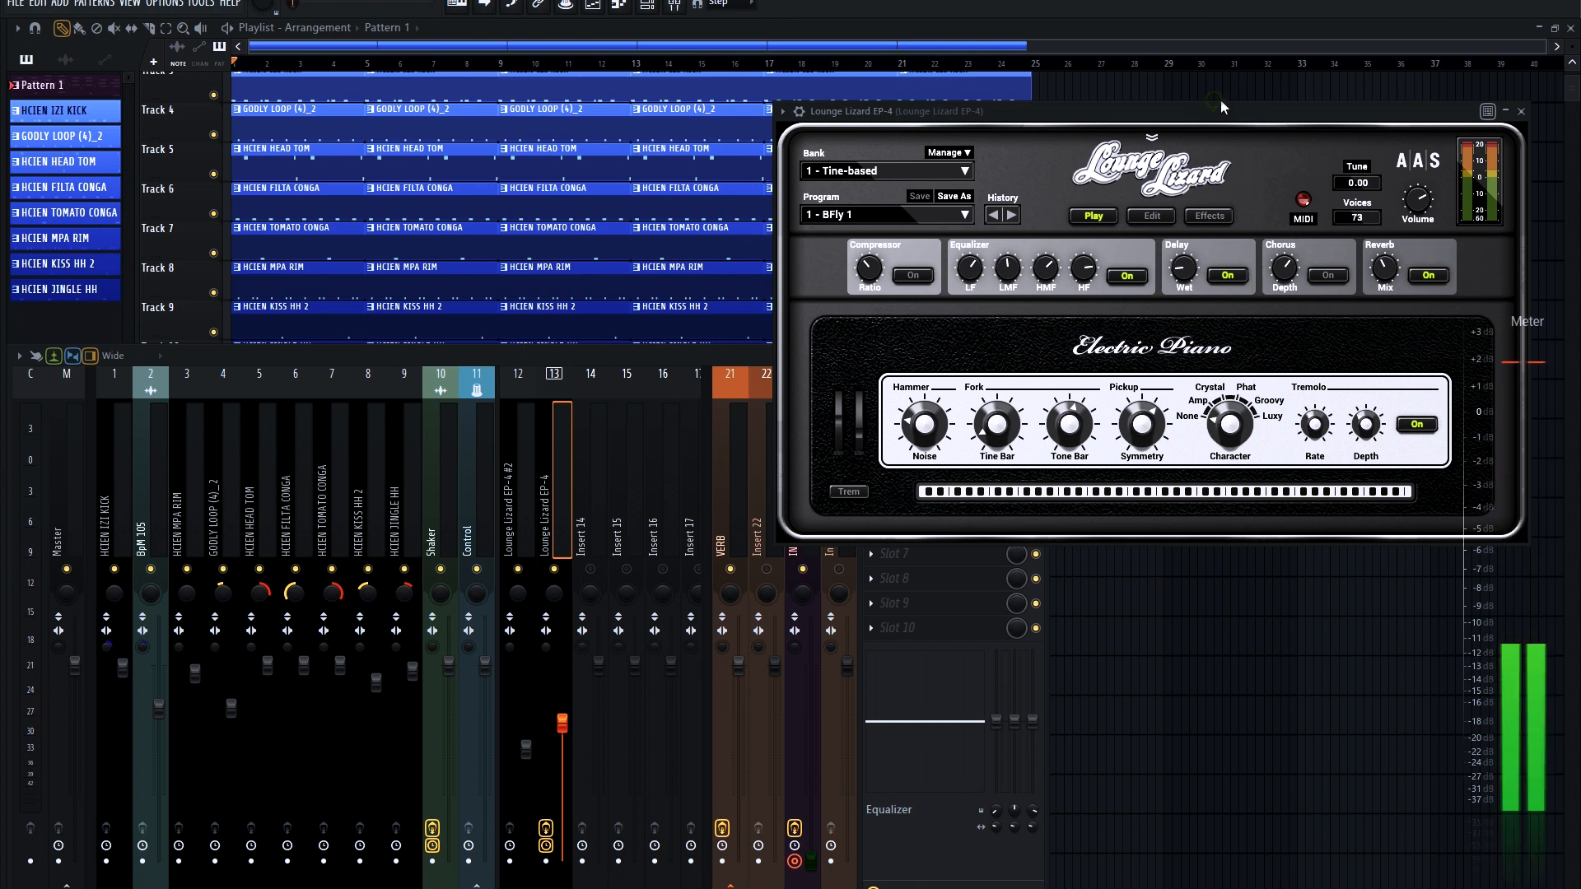
Move the Lounge Lizard EP-4 window off the playlist tracks and close the mixer to expose the full arrangement.
left_click_drag(1192, 120, 1195, 117)
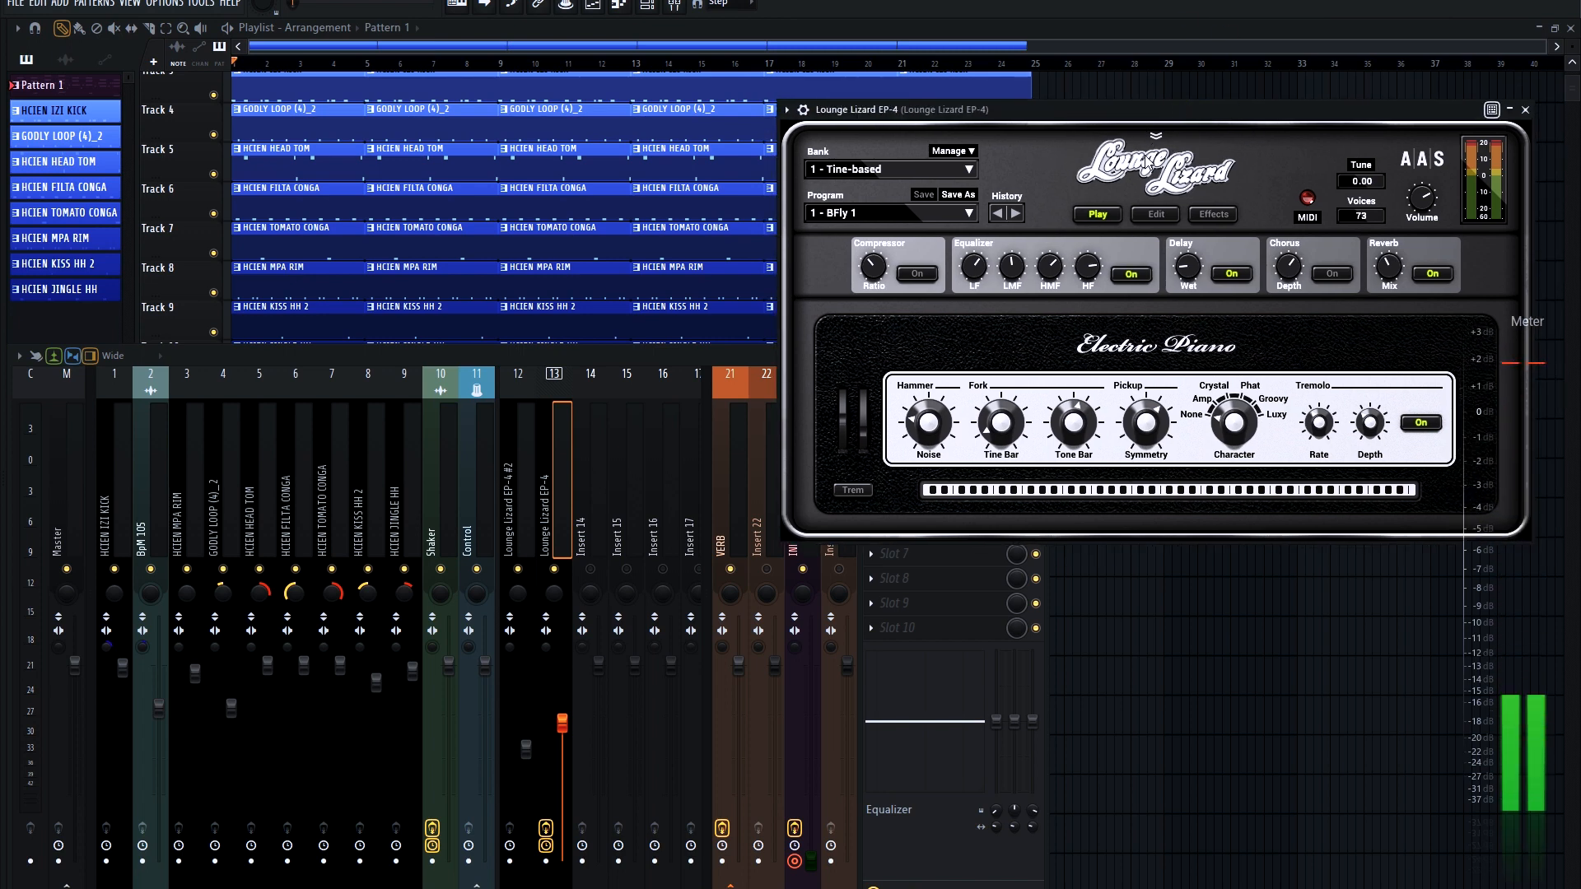
left_click_drag(1136, 109, 1106, 112)
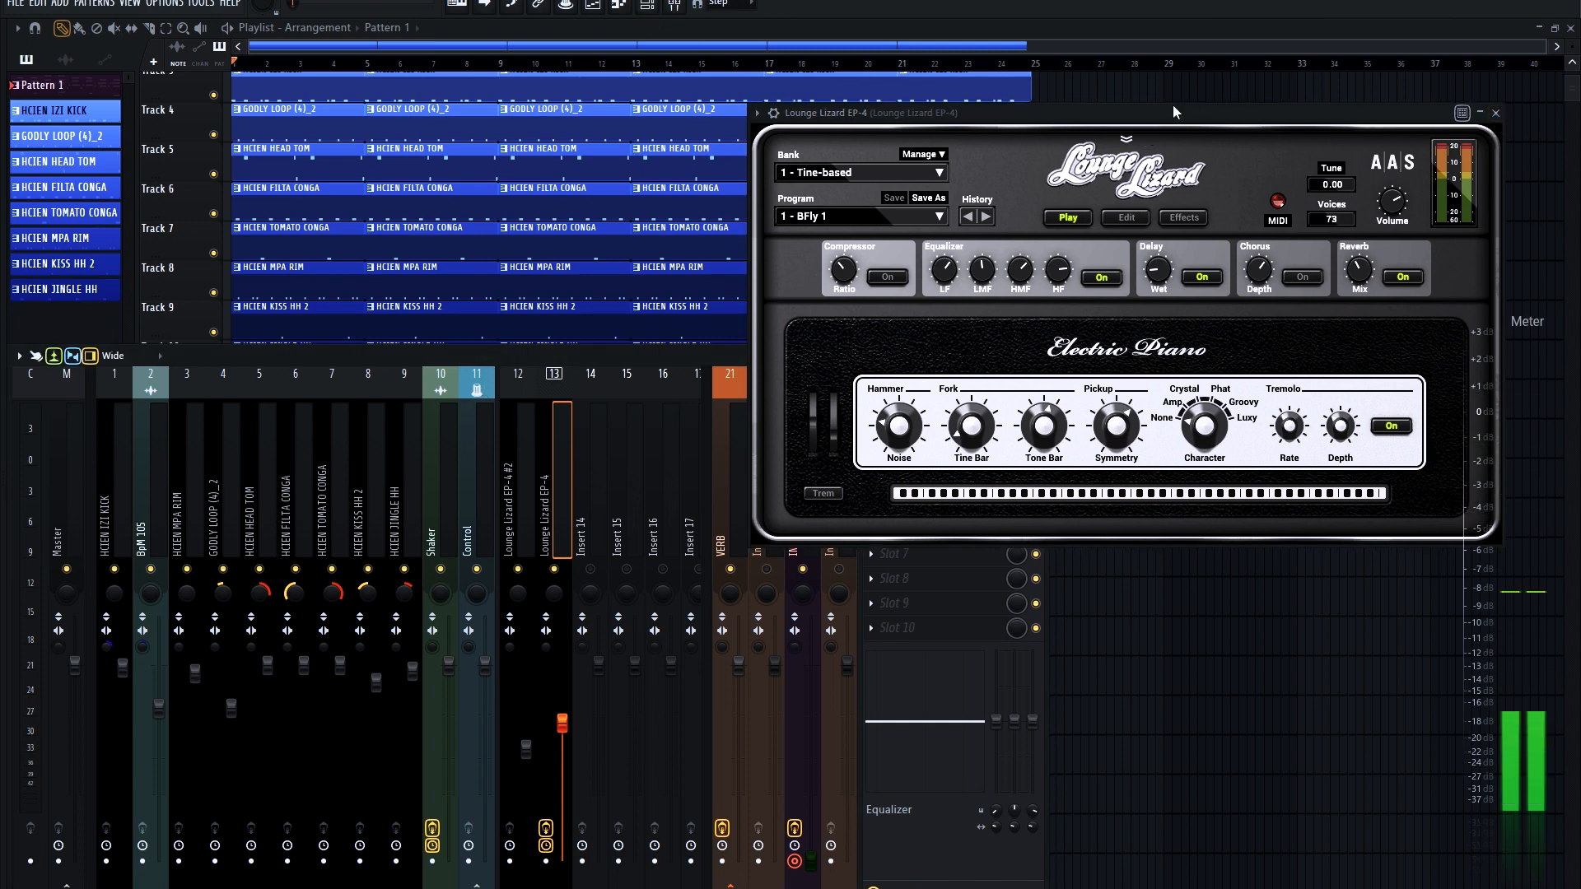
left_click_drag(1160, 117, 1158, 534)
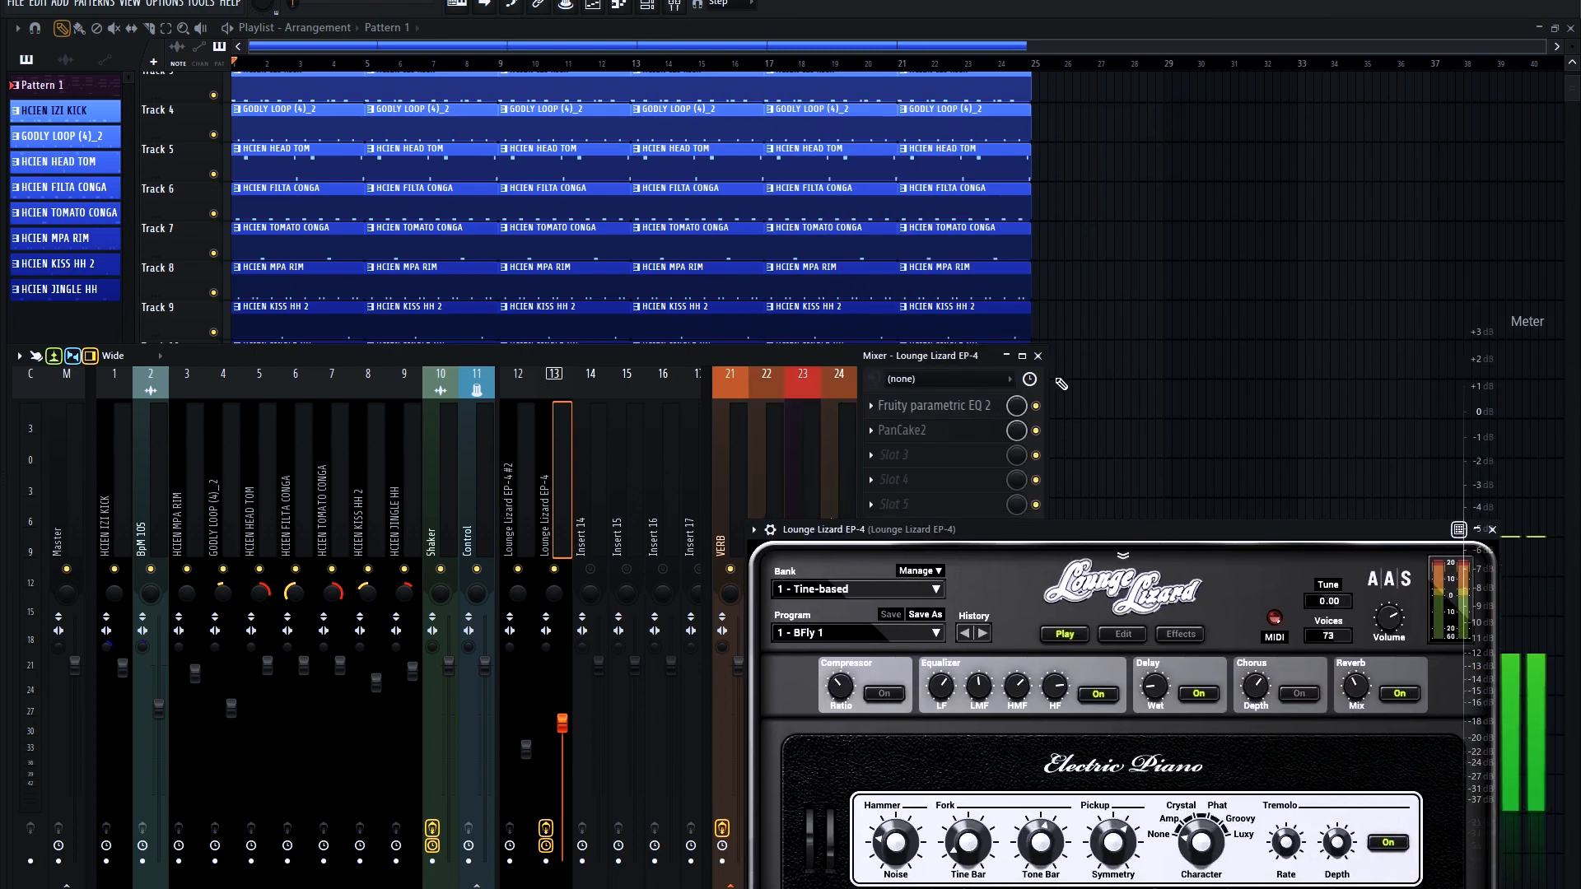
left_click(1040, 357)
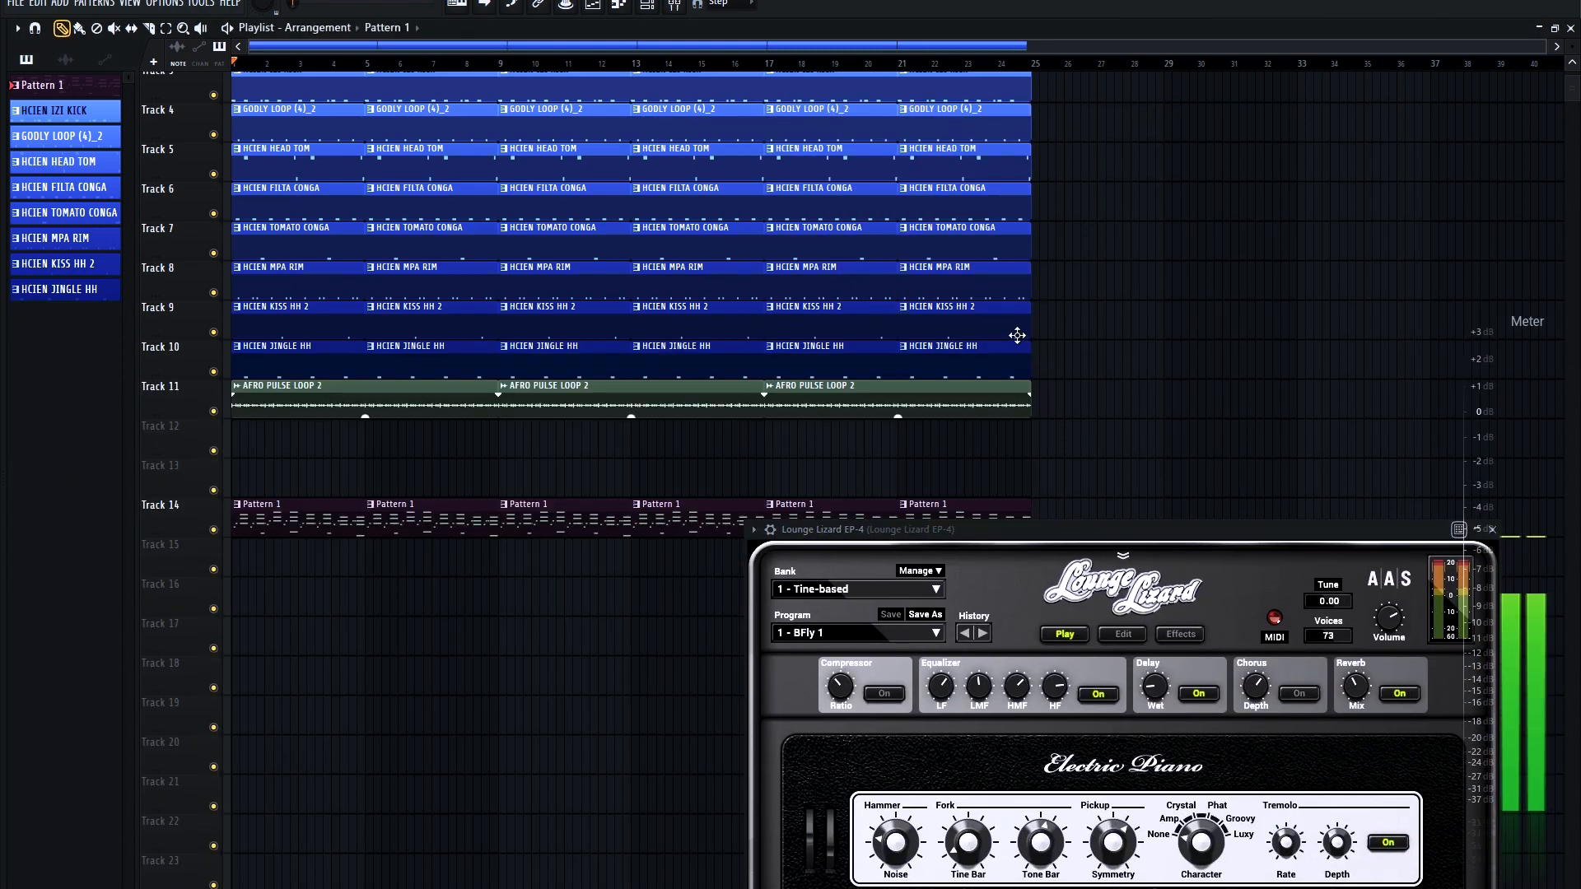
scroll(1018, 335, "up", 2)
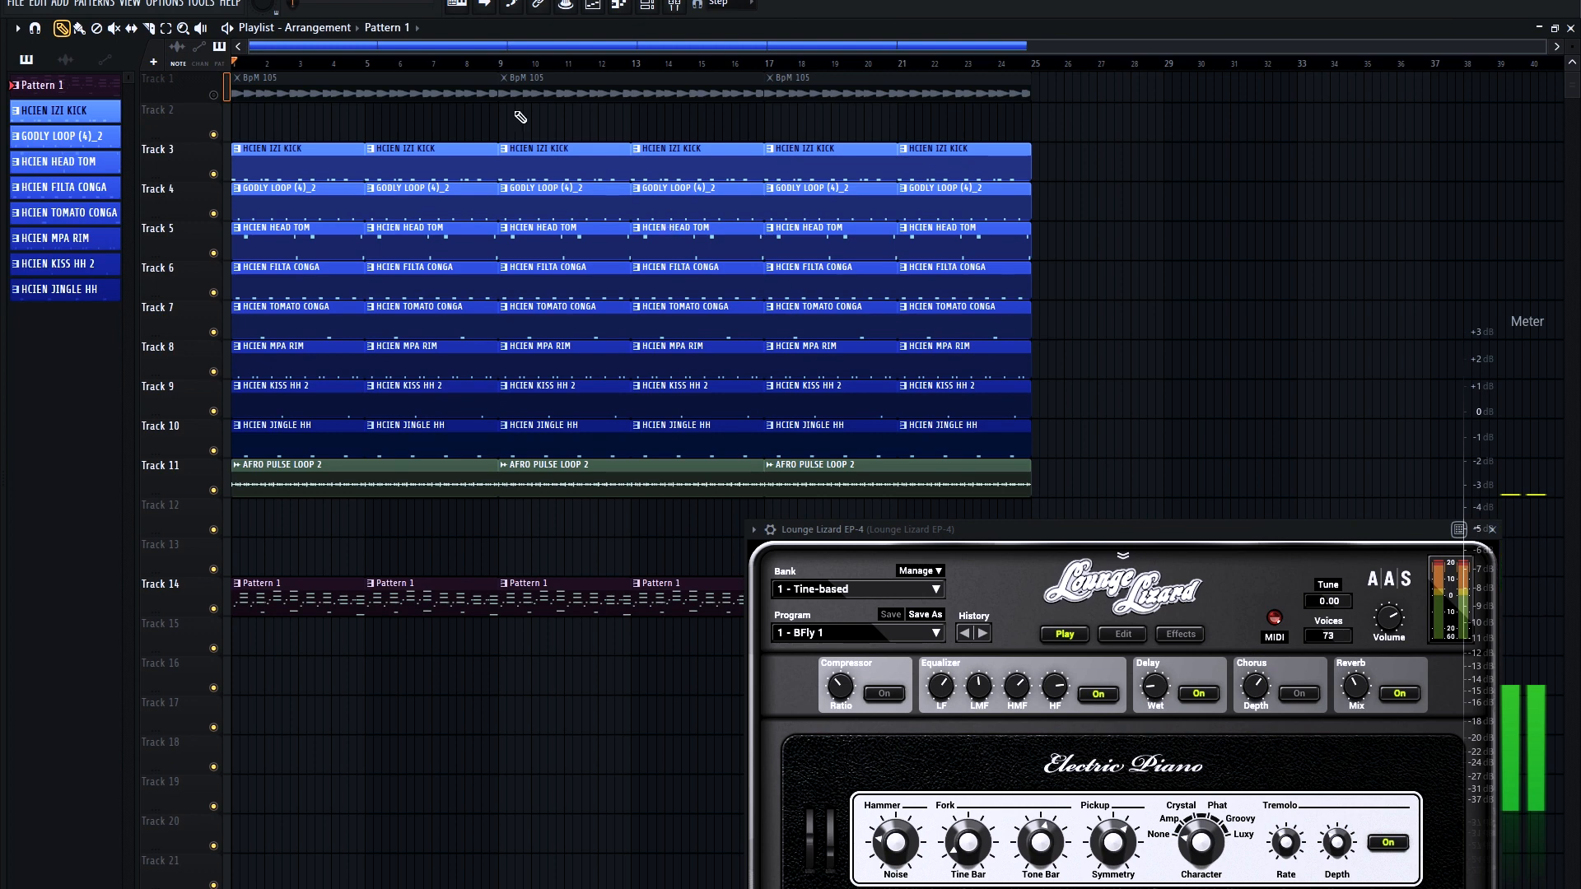
Play the arrangement with Track 1 muted, stop playback, and bring the Lounge Lizard EP-4 window back up.
key("space")
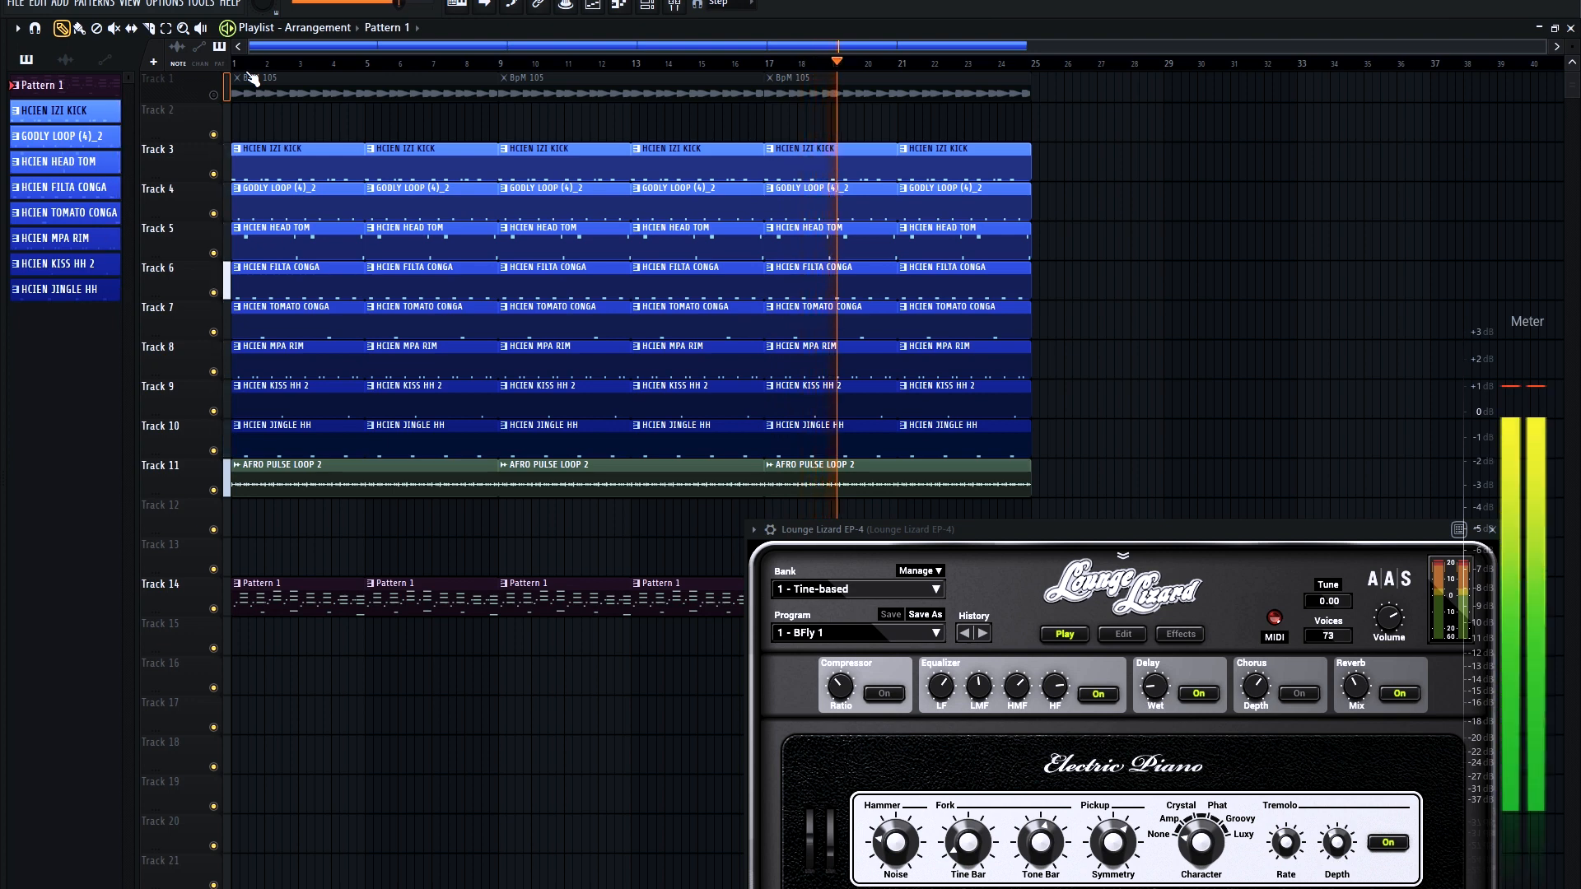
key("space")
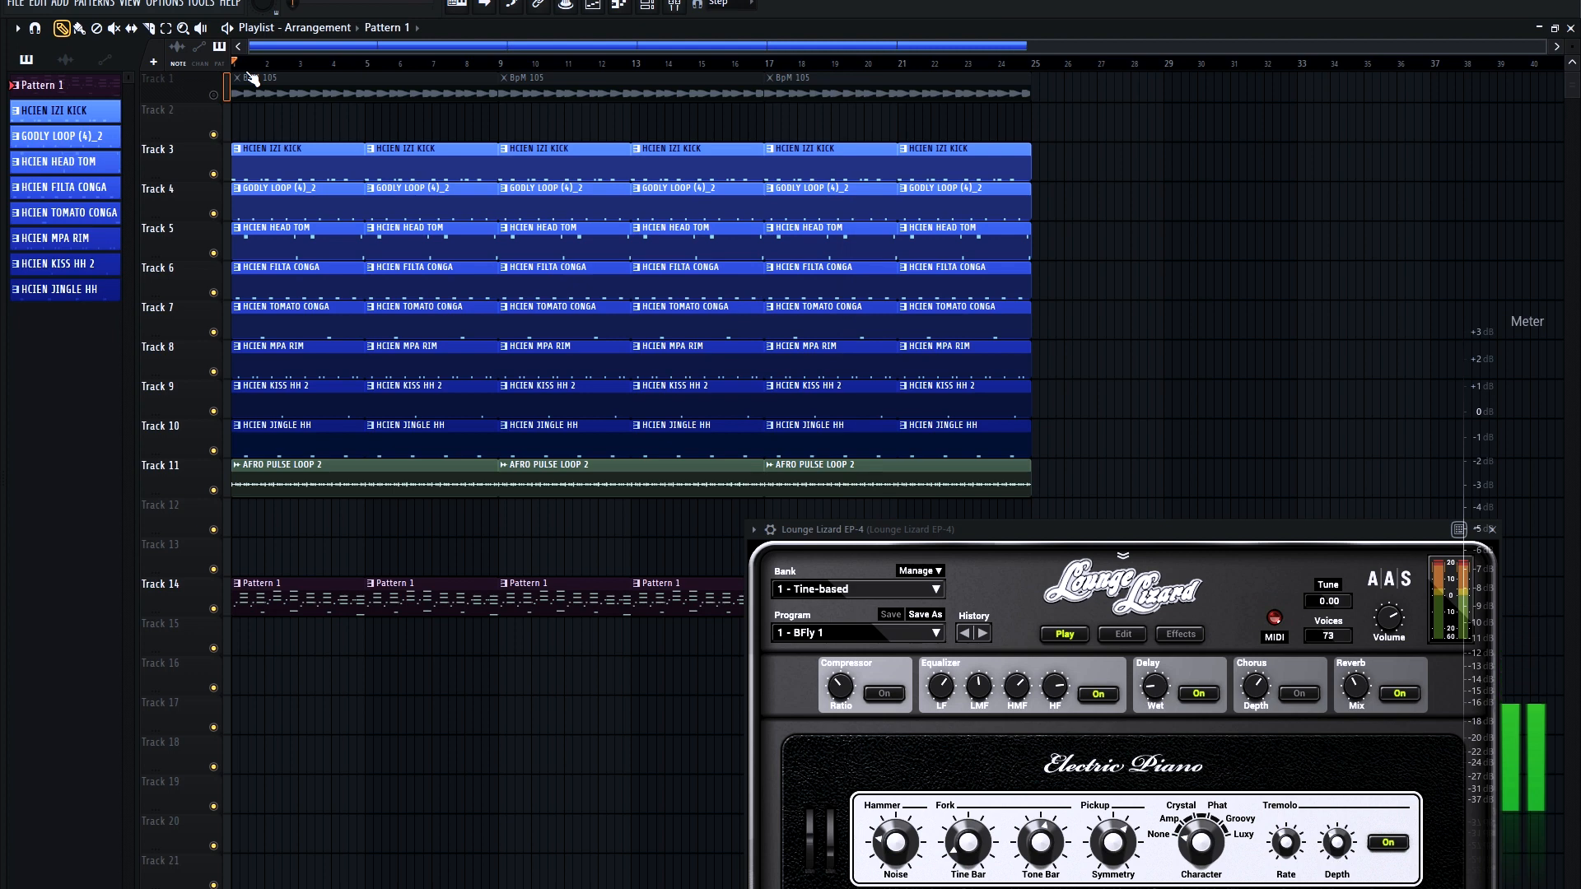
left_click_drag(1150, 531, 1188, 274)
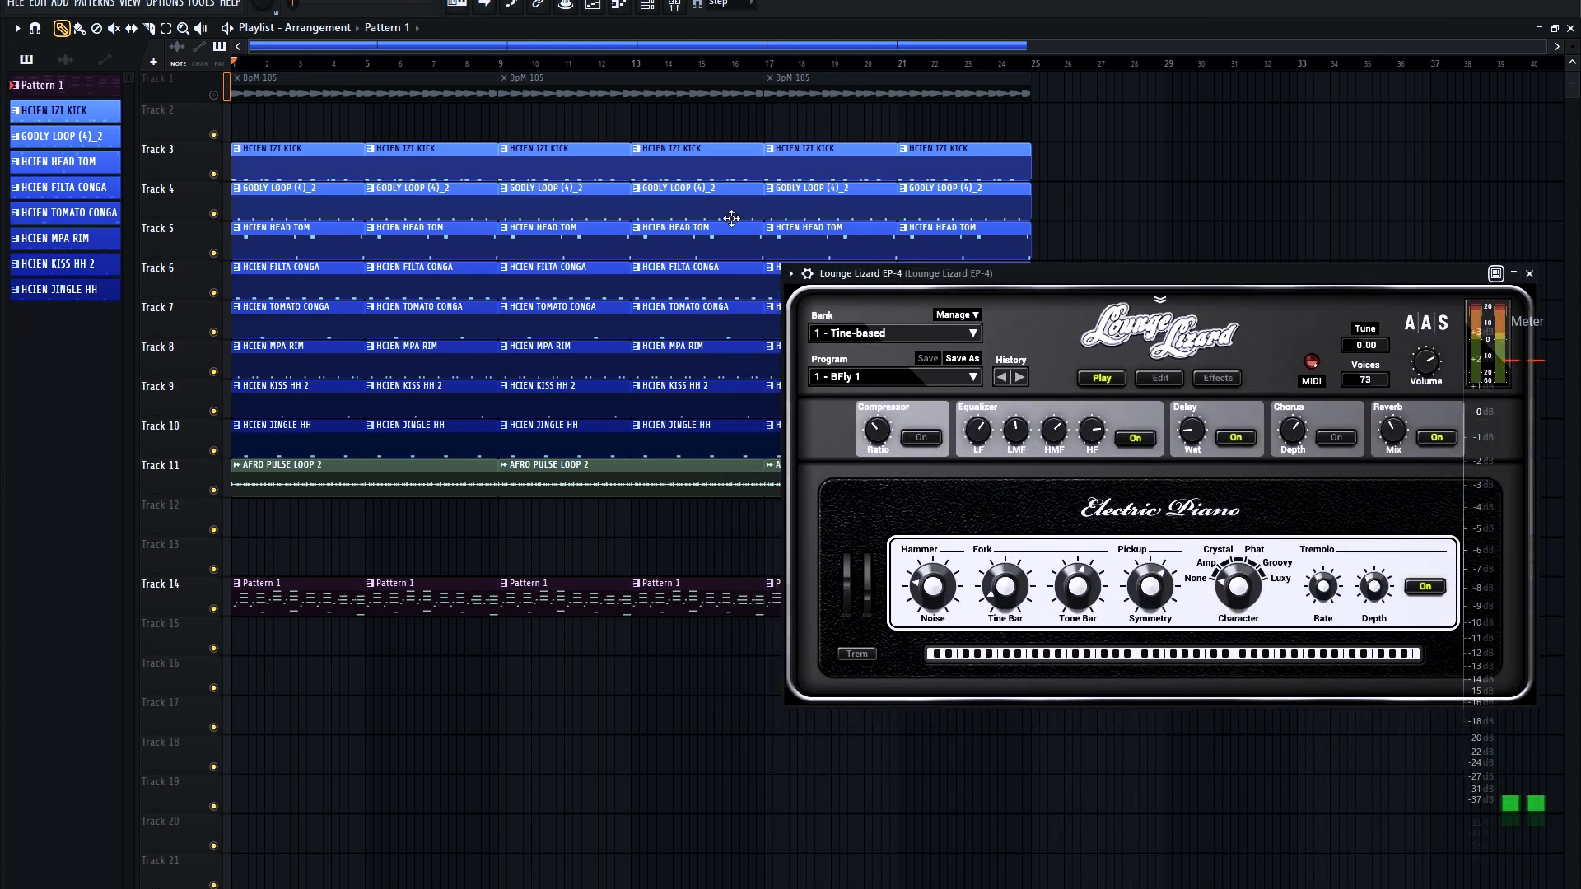
Unmute the BpM 105 loop on Track 1, play the arrangement with it, and stop playback.
left_click(215, 96)
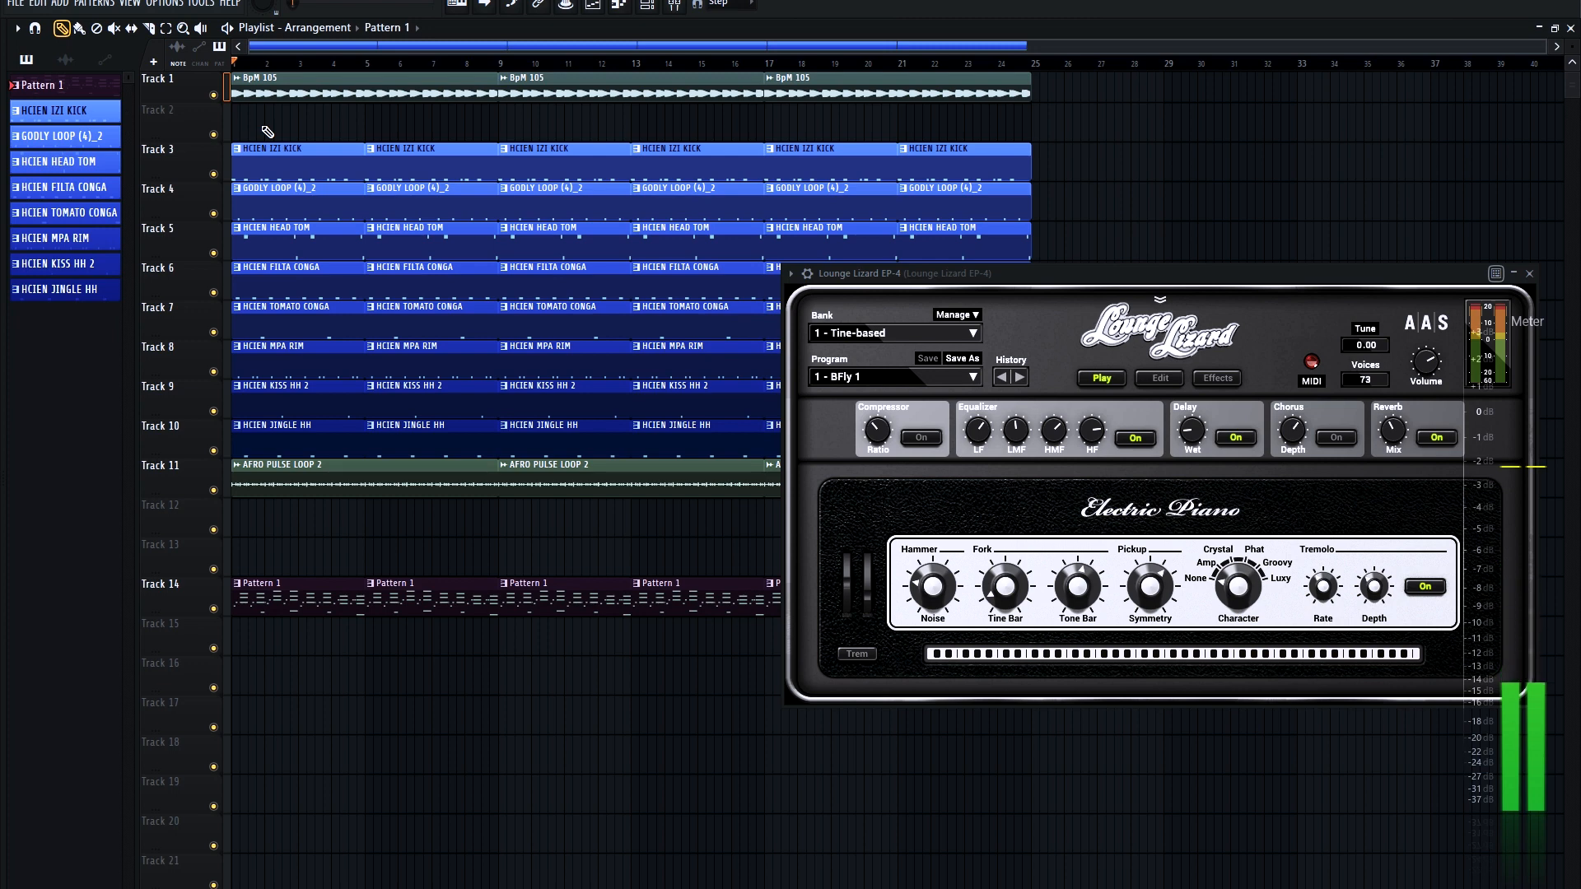
key("space")
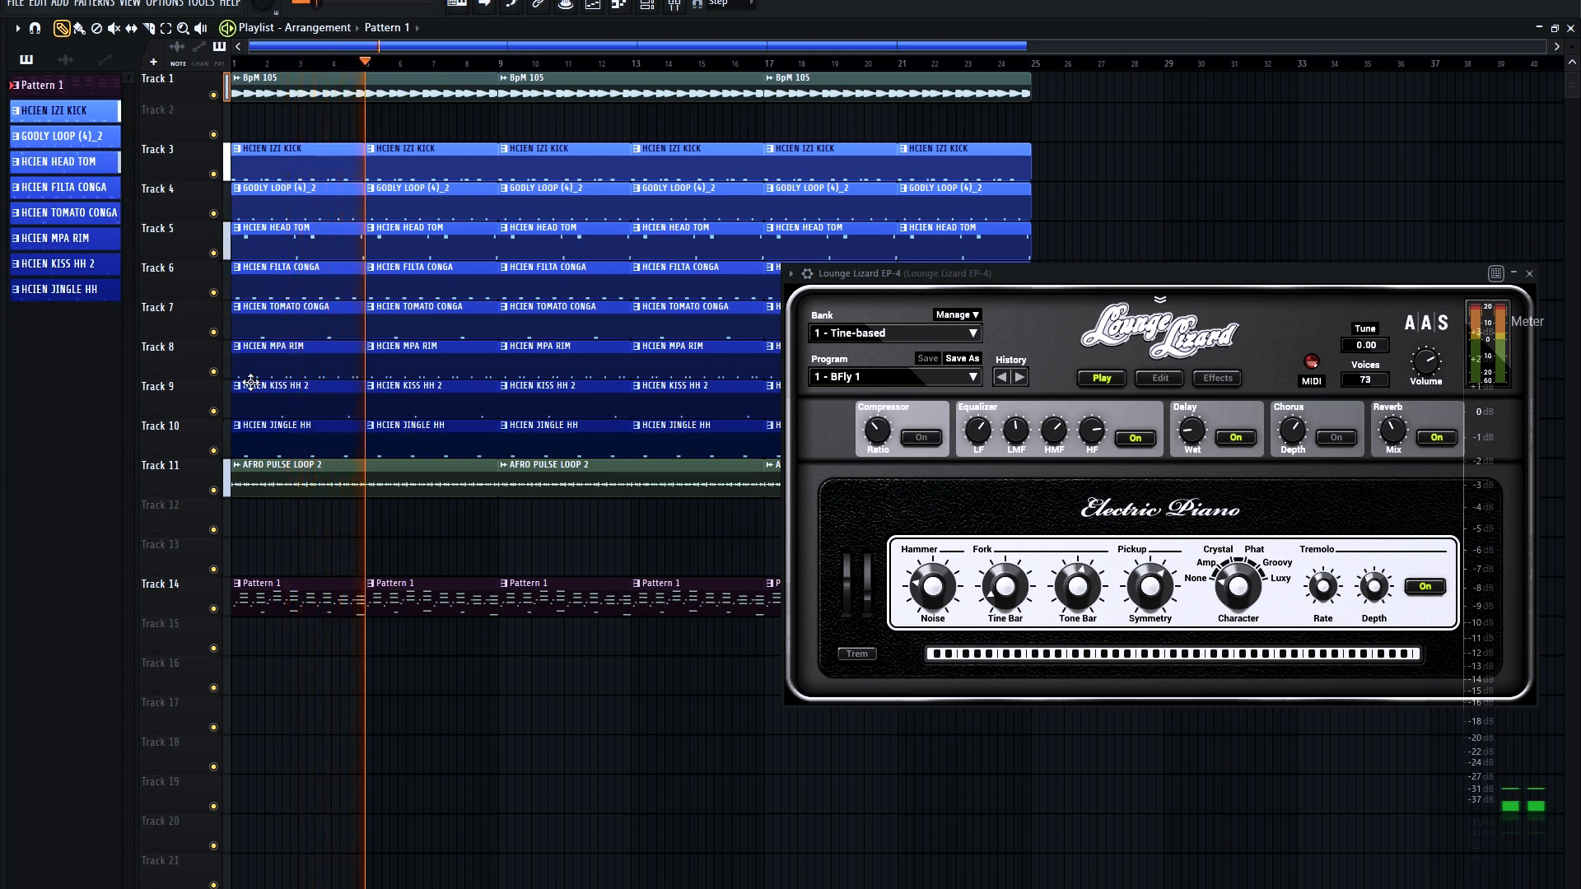
key("space")
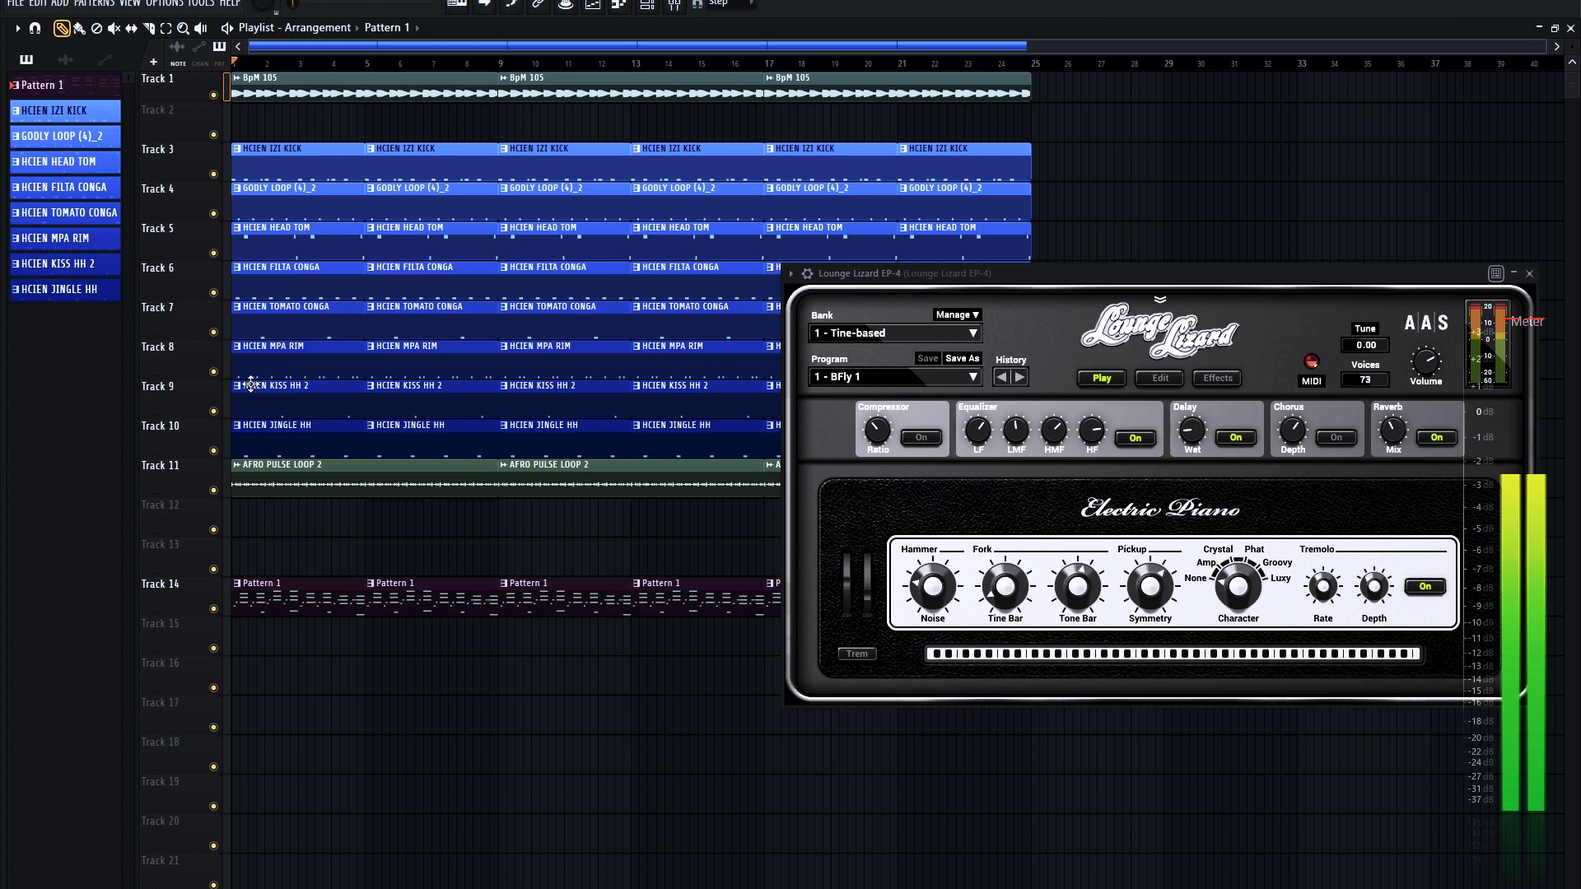
left_click_drag(1019, 275, 962, 259)
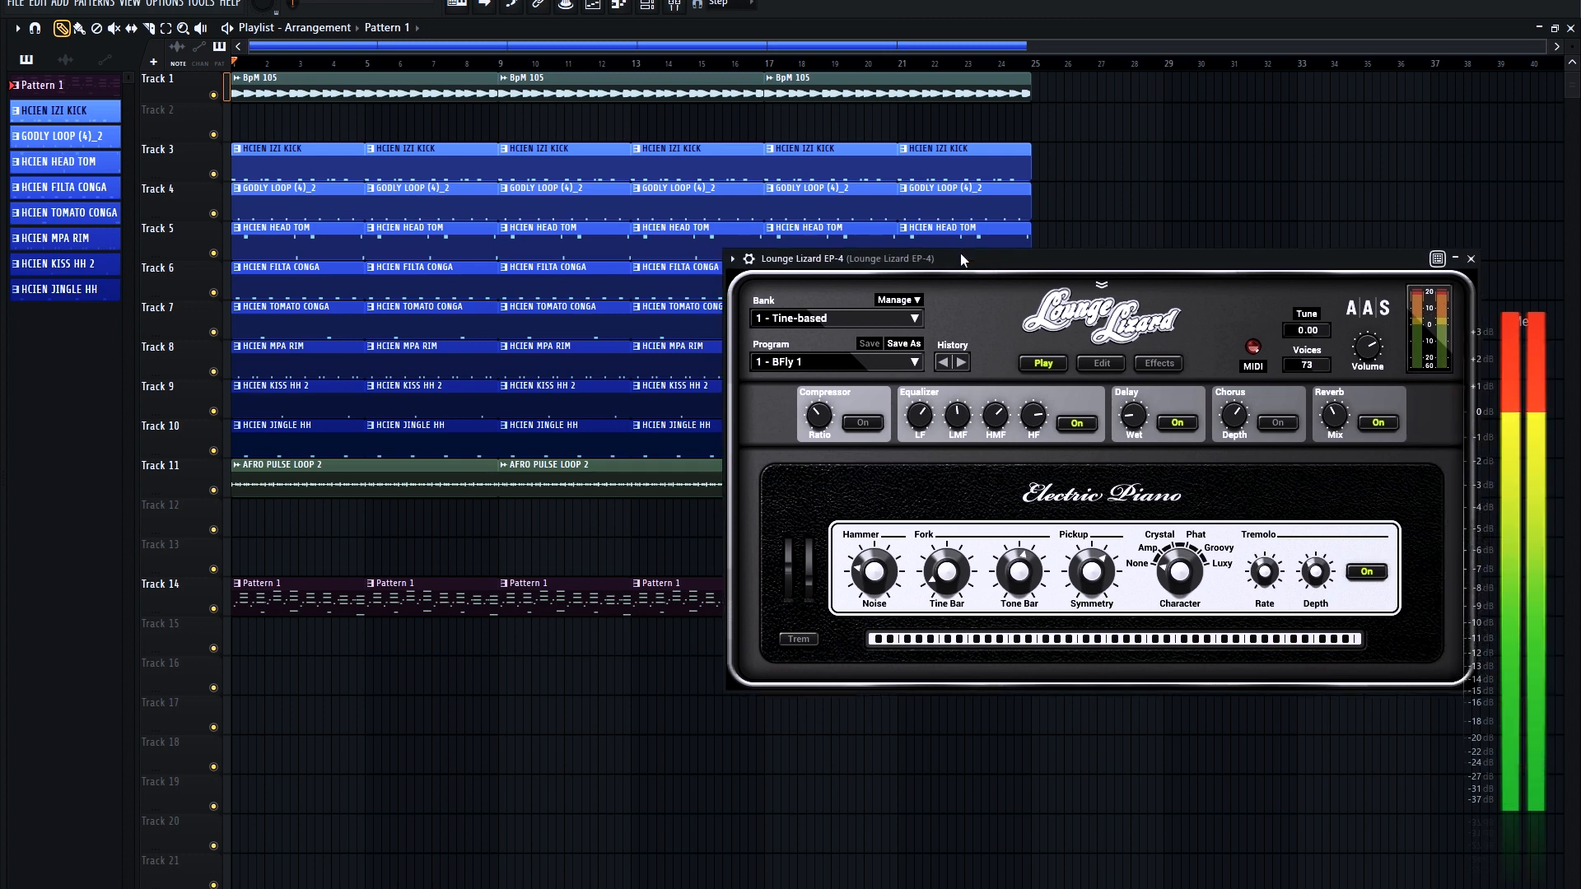
Open the channel rack, arrange it with the Lounge Lizard EP-4 window so both are readable, and stop playback.
left_click(645, 10)
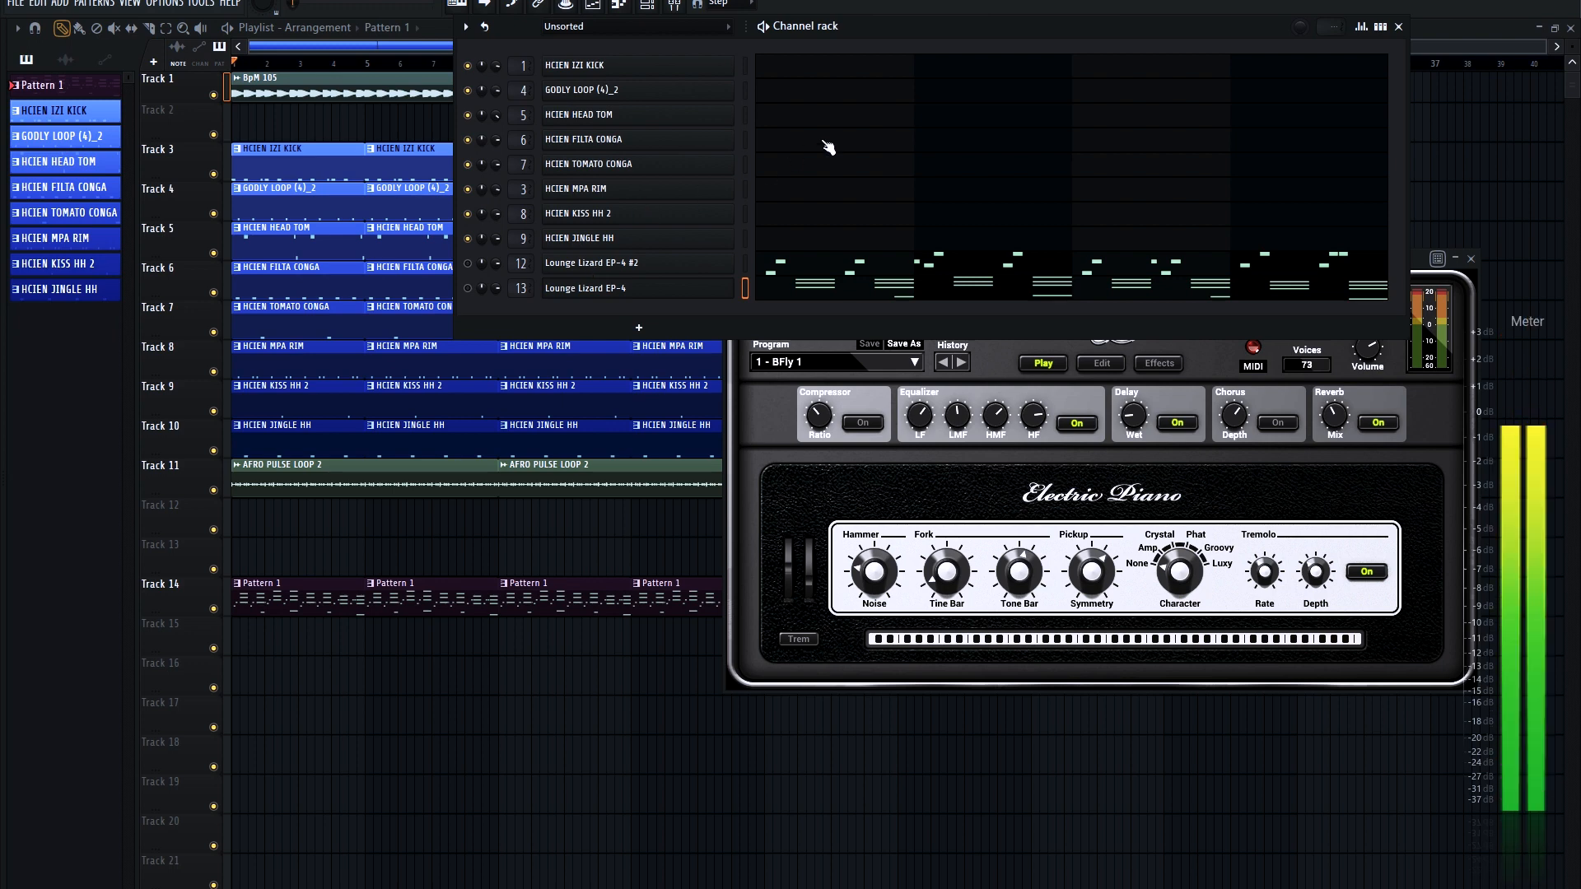
left_click_drag(951, 36, 766, 45)
left_click_drag(1271, 260, 1298, 368)
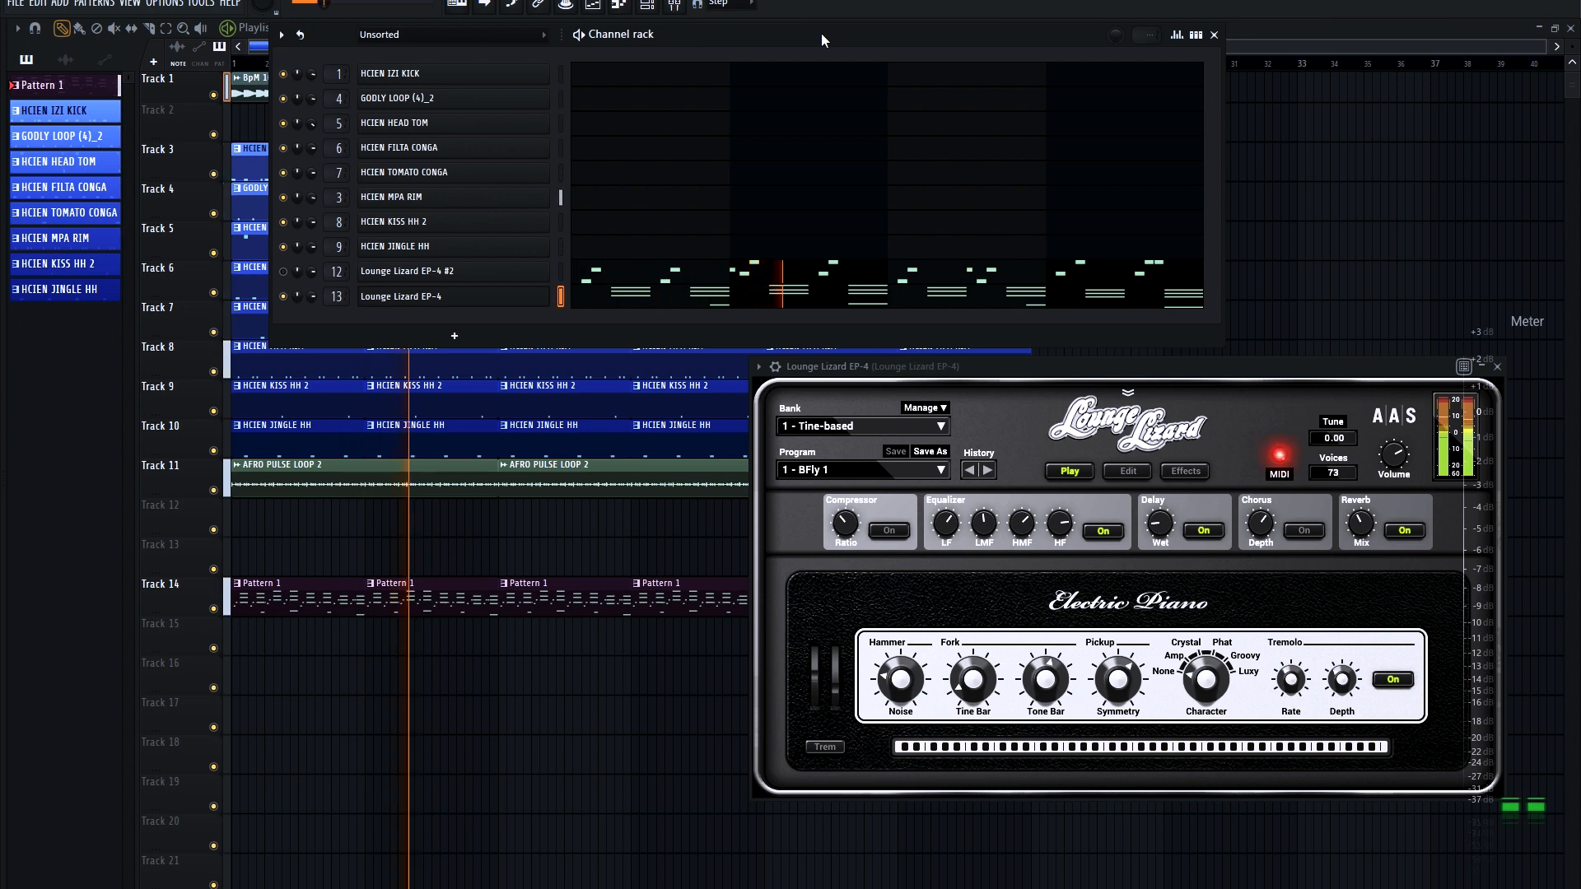
key("space")
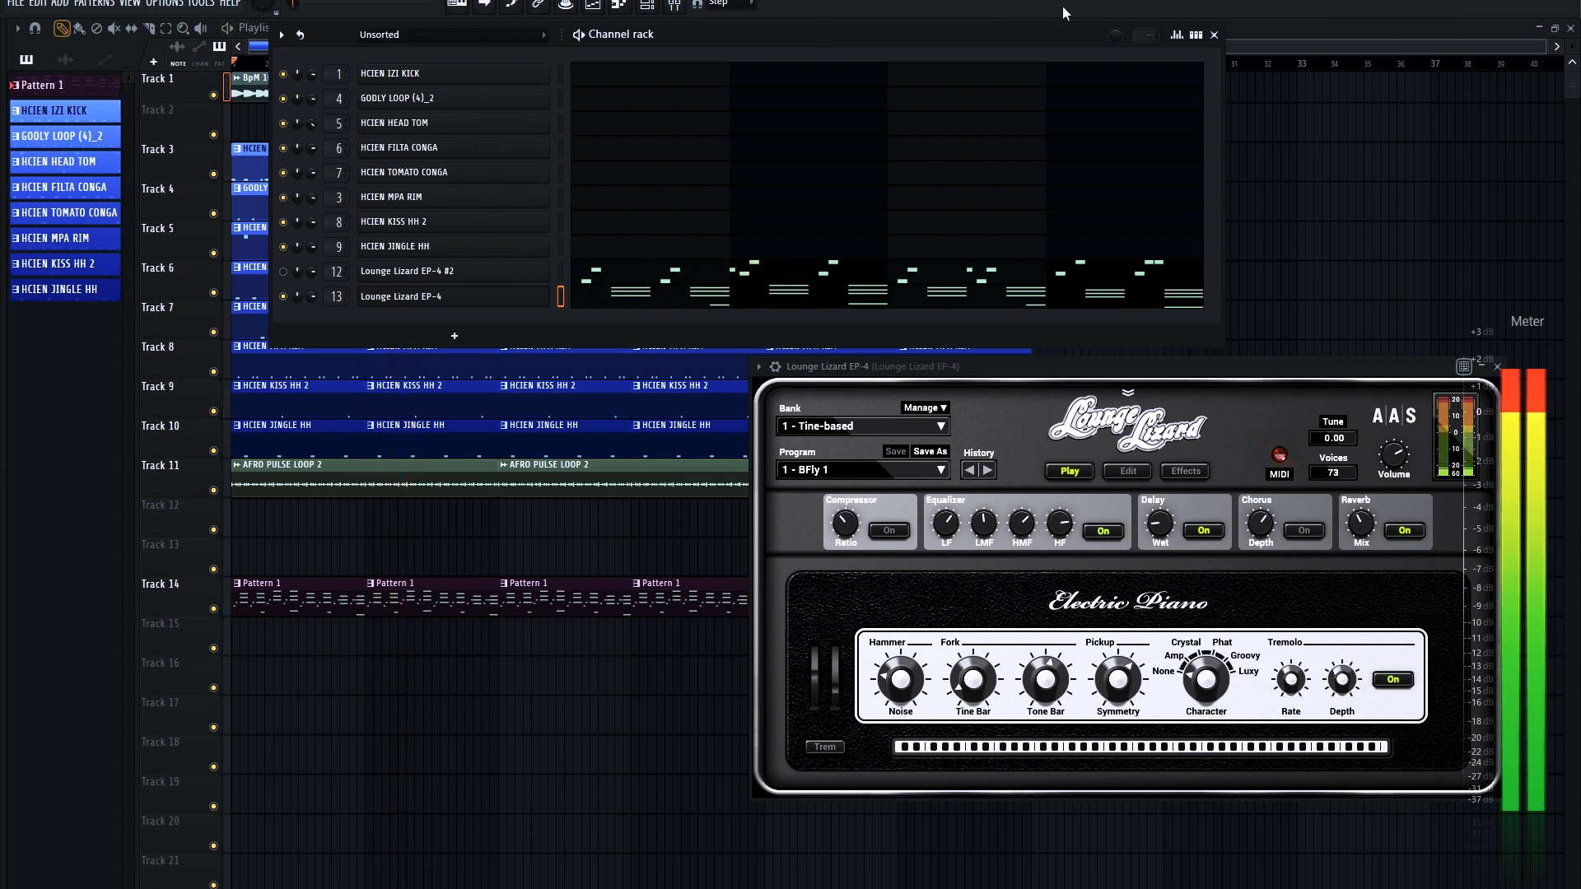
left_click_drag(1272, 373, 1184, 302)
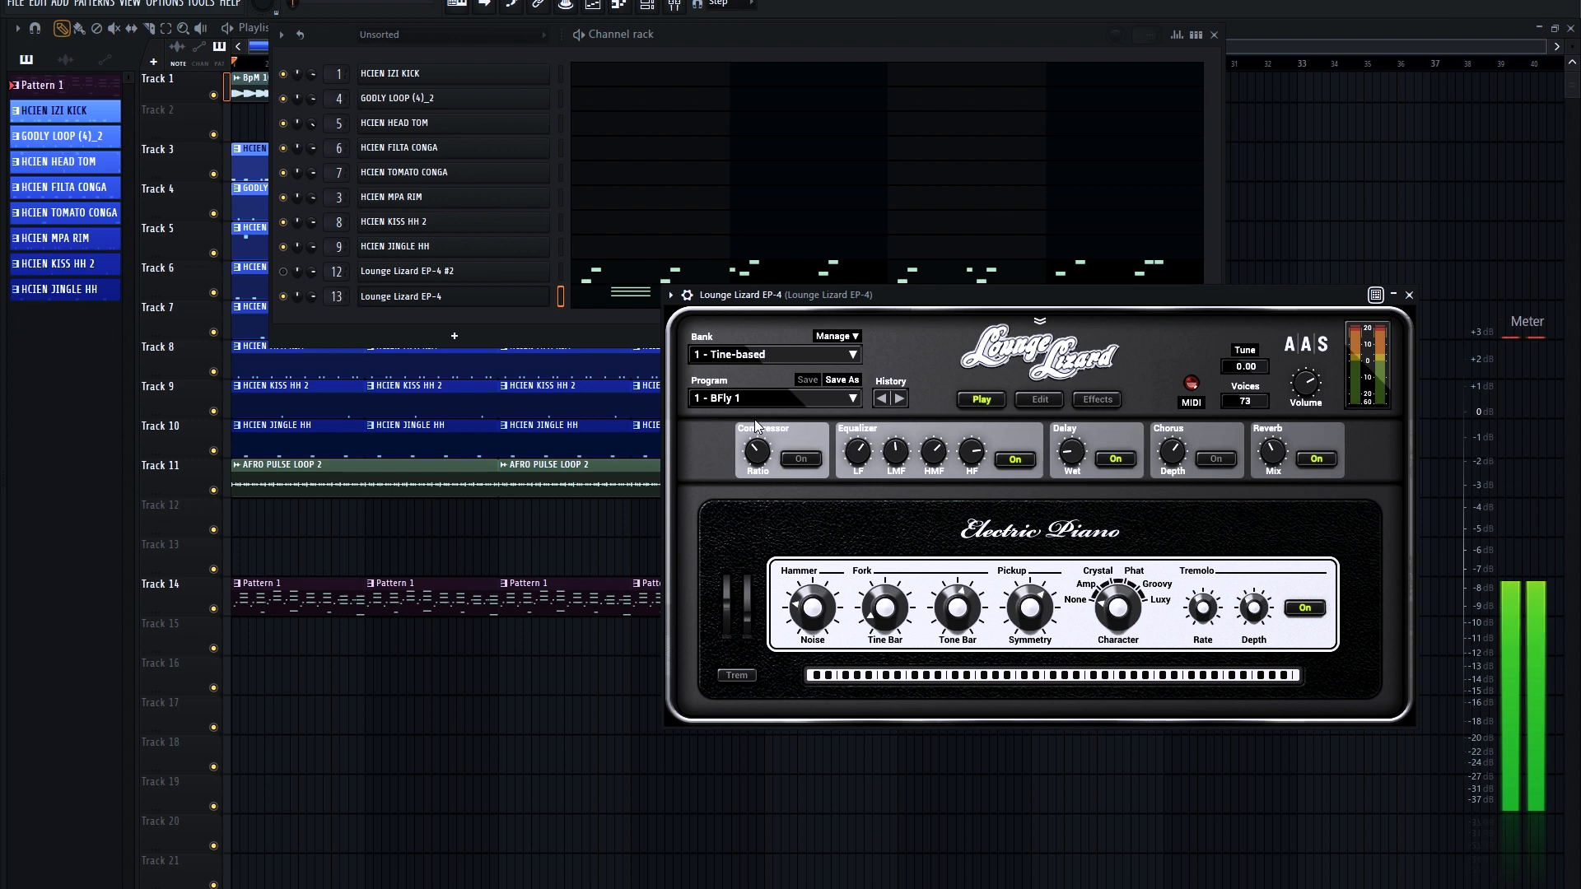
mouse_move(723, 402)
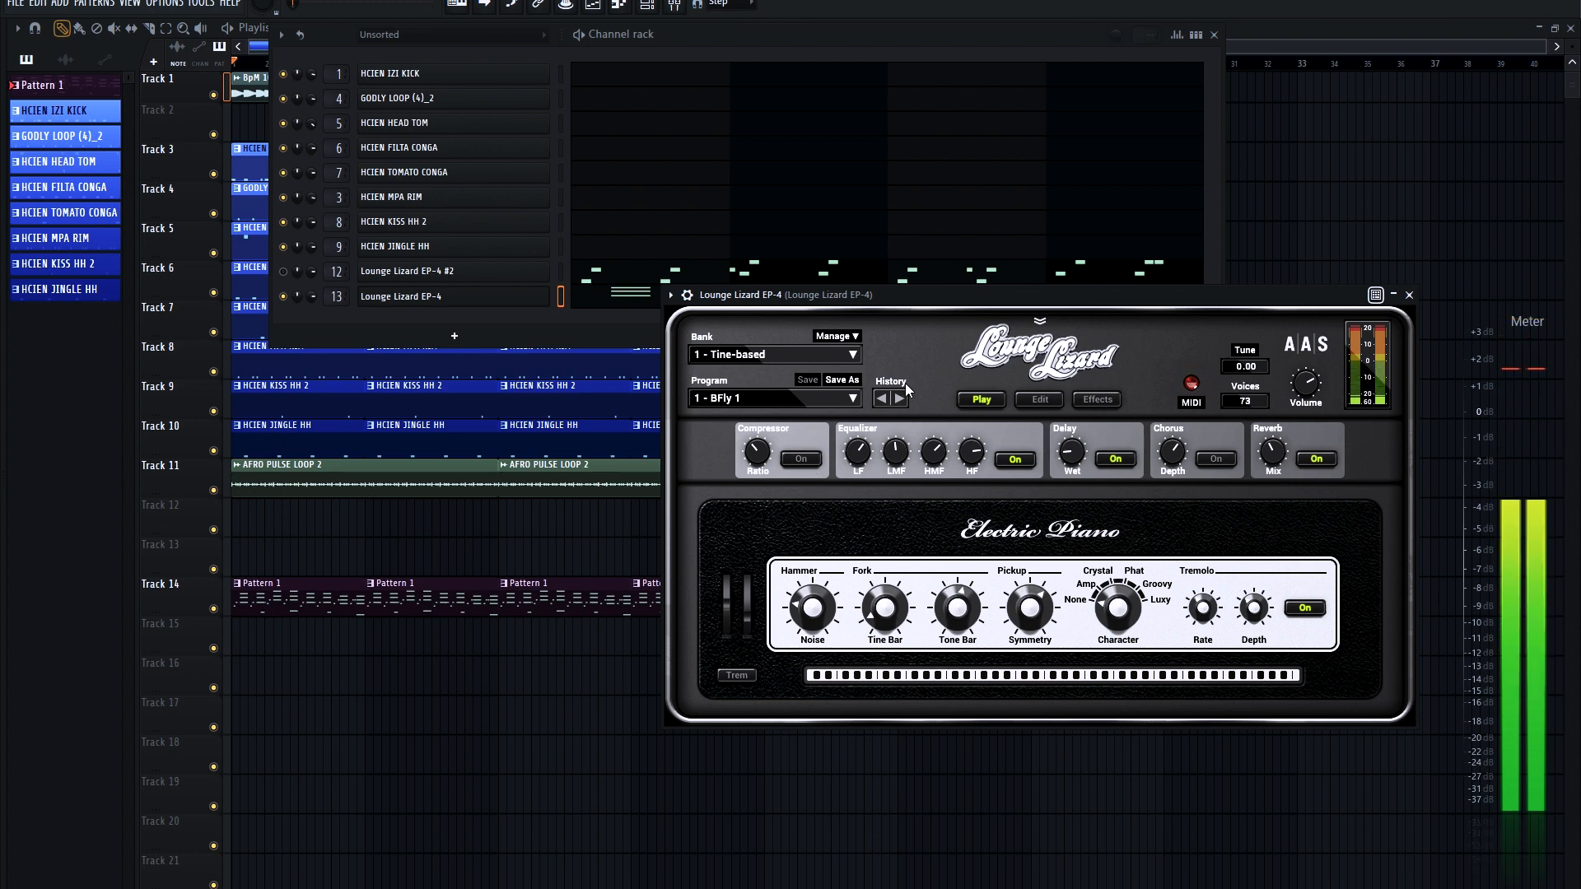
Close the Lounge Lizard EP-4 window, show the mixer, and move the channel rack clear of it.
left_click(1409, 295)
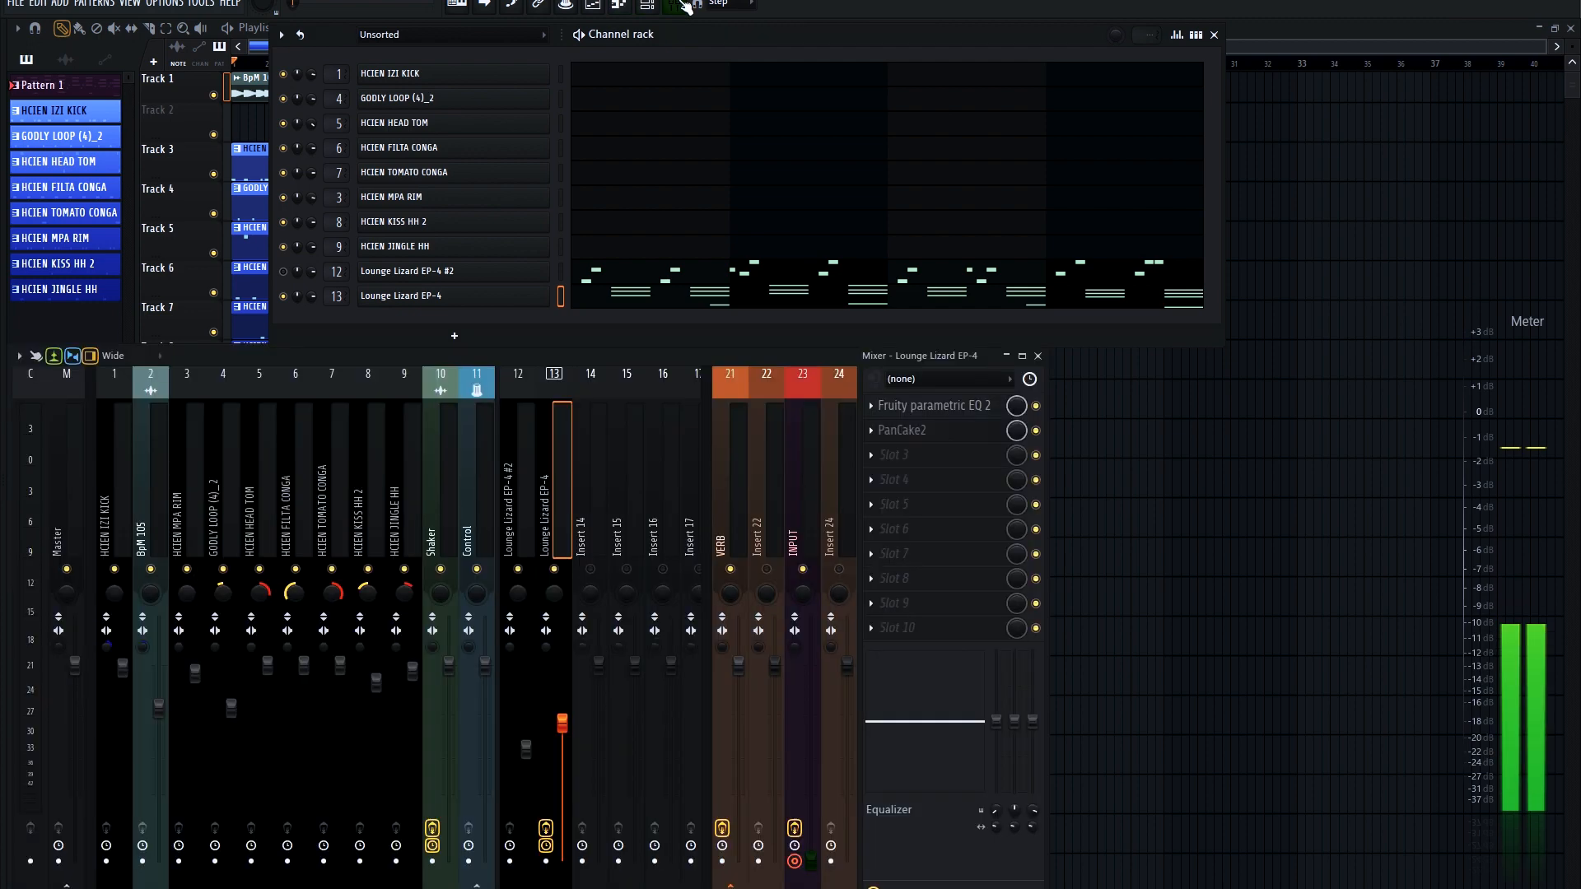
left_click(667, 6)
left_click_drag(827, 42, 887, 1)
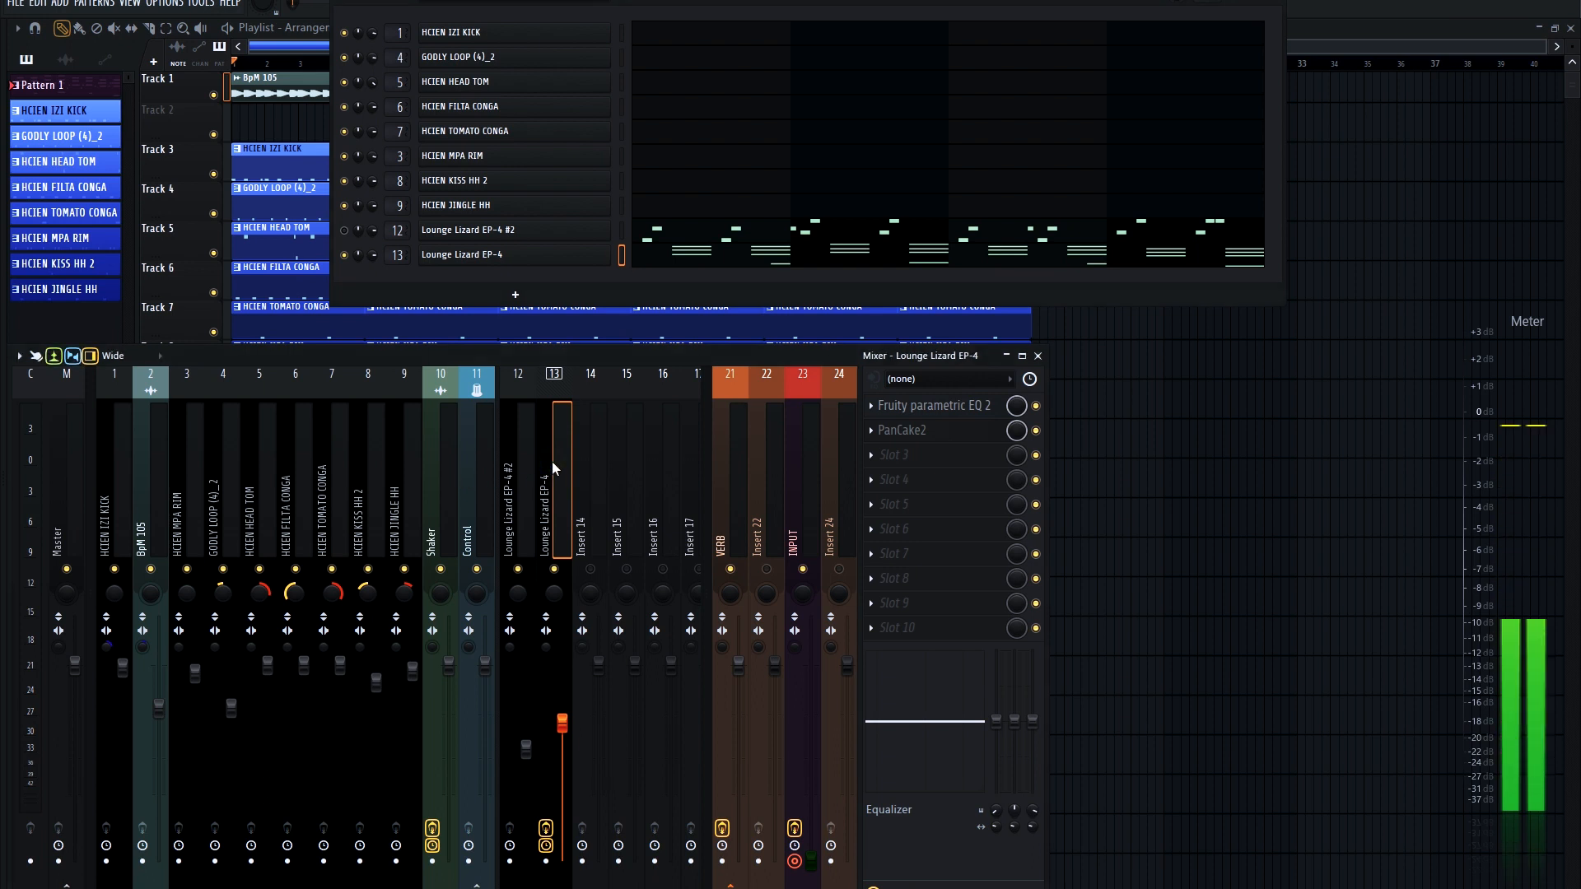
Open Fruity parametric EQ 2 from the Lounge Lizard EP-4 insert and reveal its on/off and mix level controls.
left_click(935, 412)
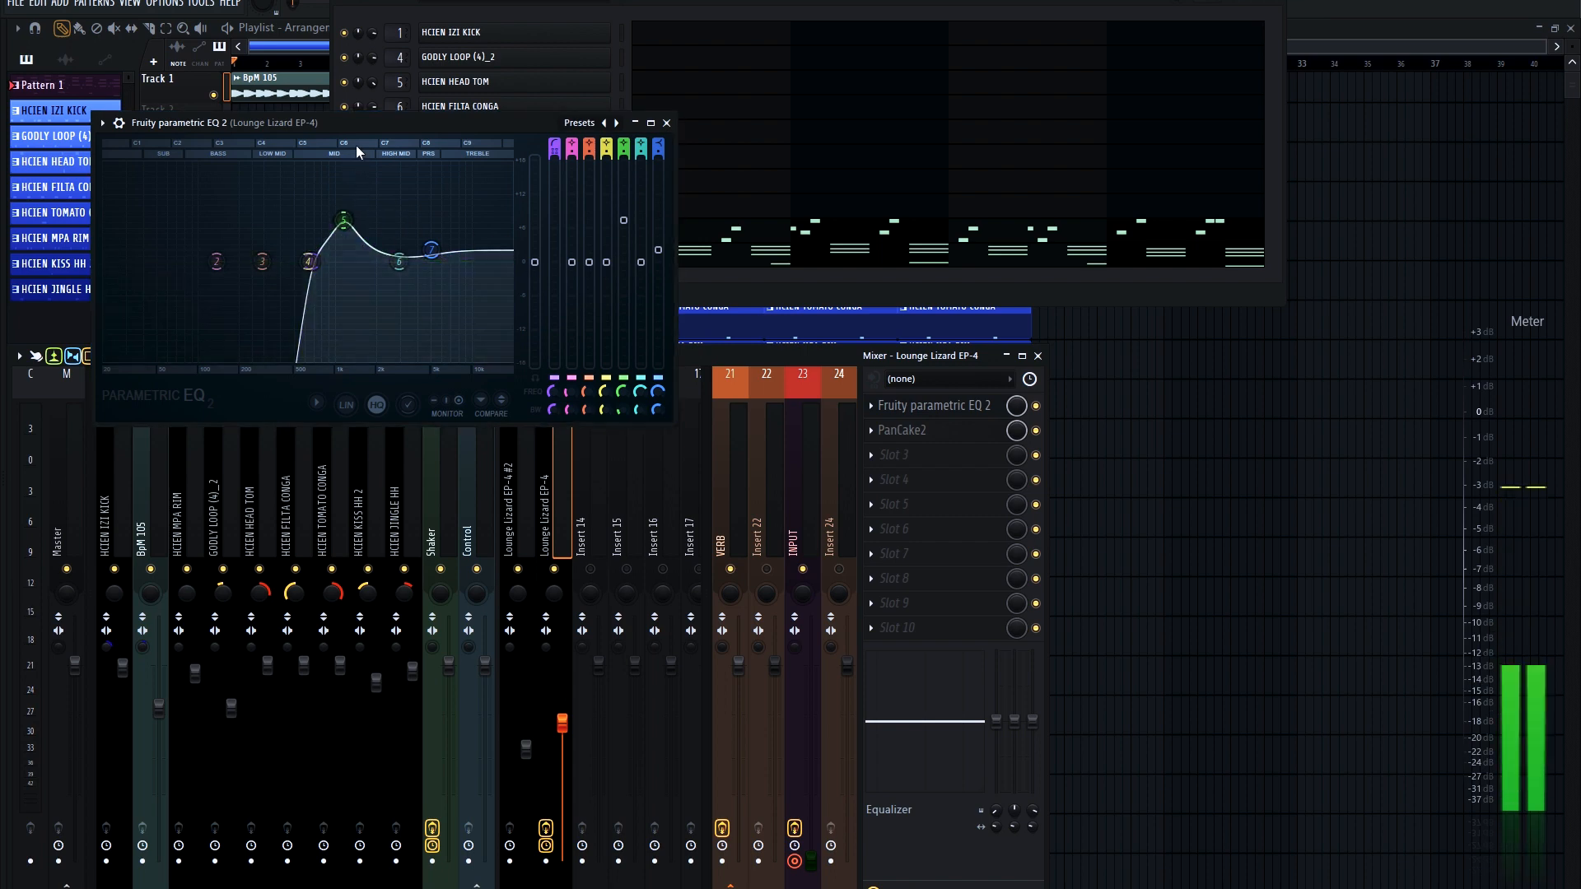
left_click_drag(135, 178, 405, 211)
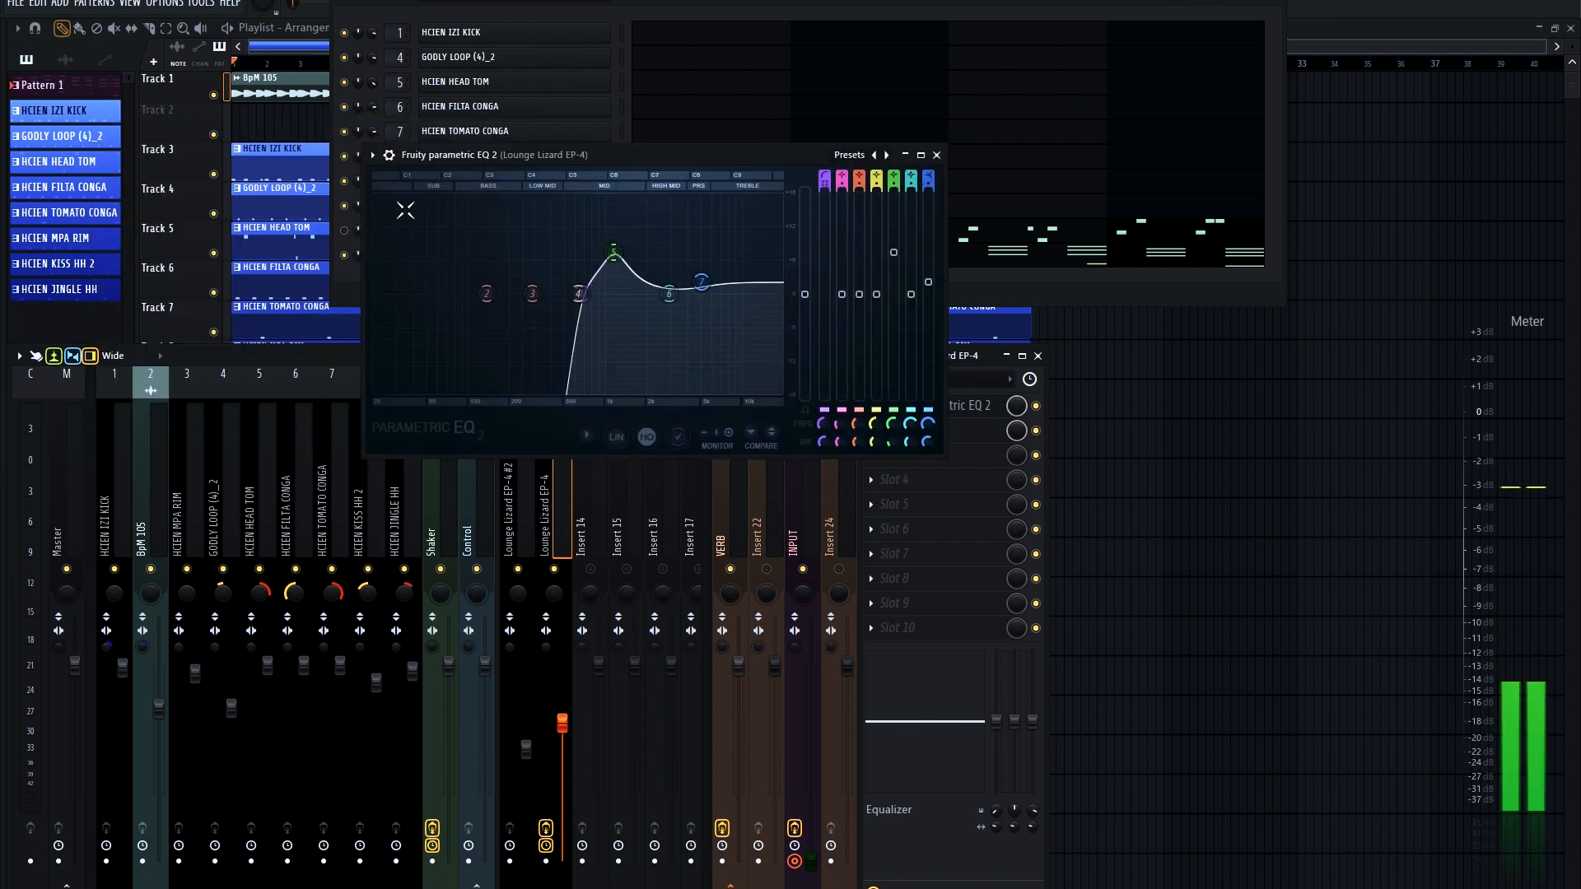
left_click(372, 155)
left_click_drag(796, 150, 1188, 159)
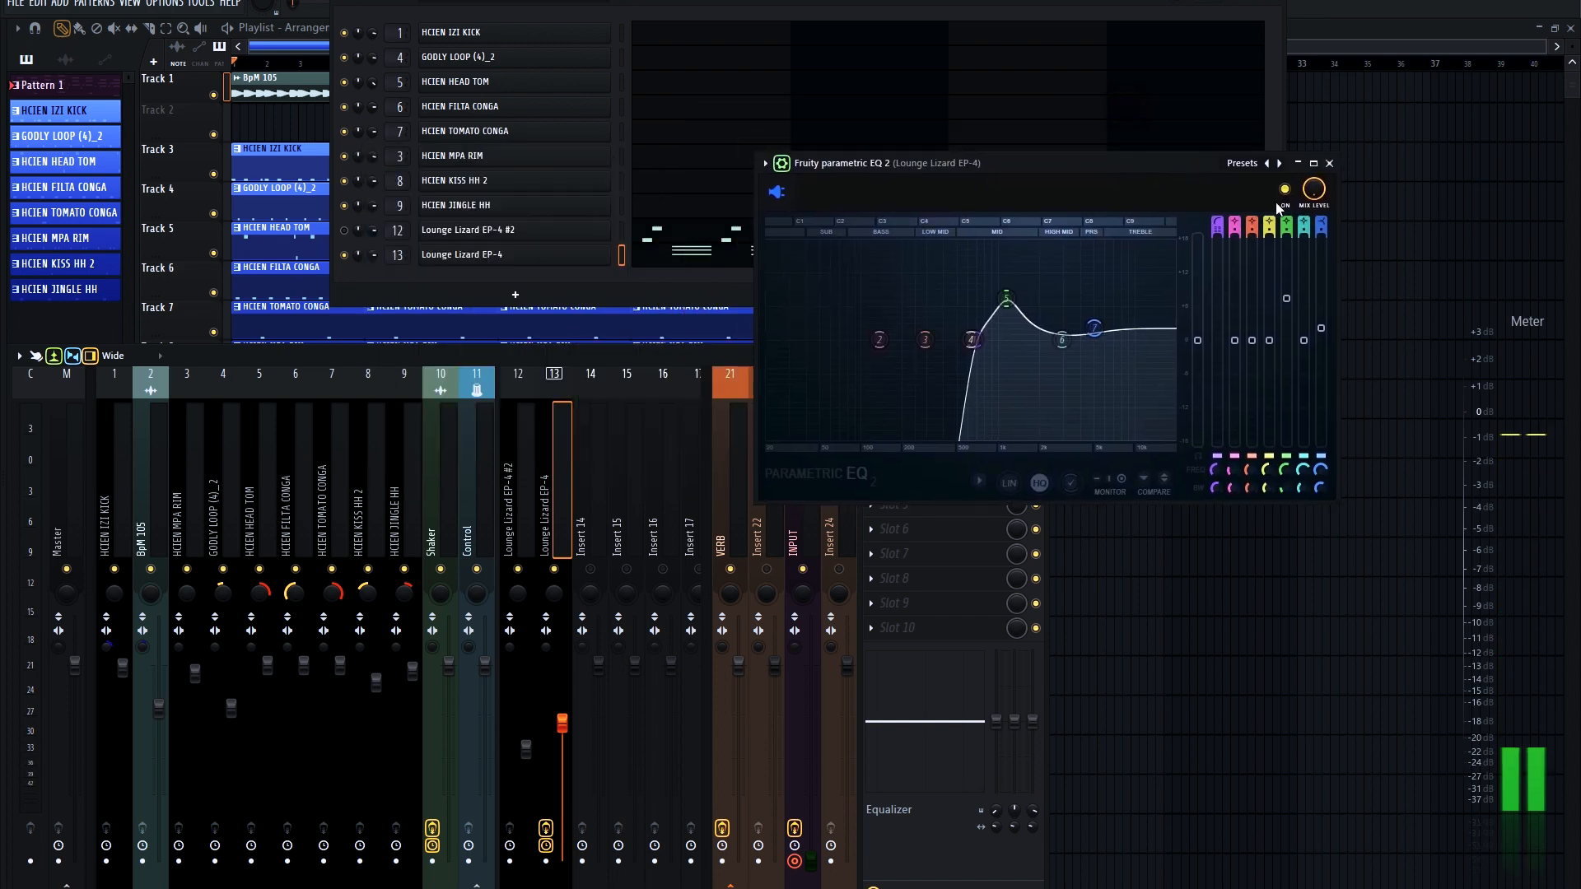
Audition the effect of Fruity parametric EQ 2 on the electric piano using its on/off control, then close it.
left_click(1285, 190)
key("space")
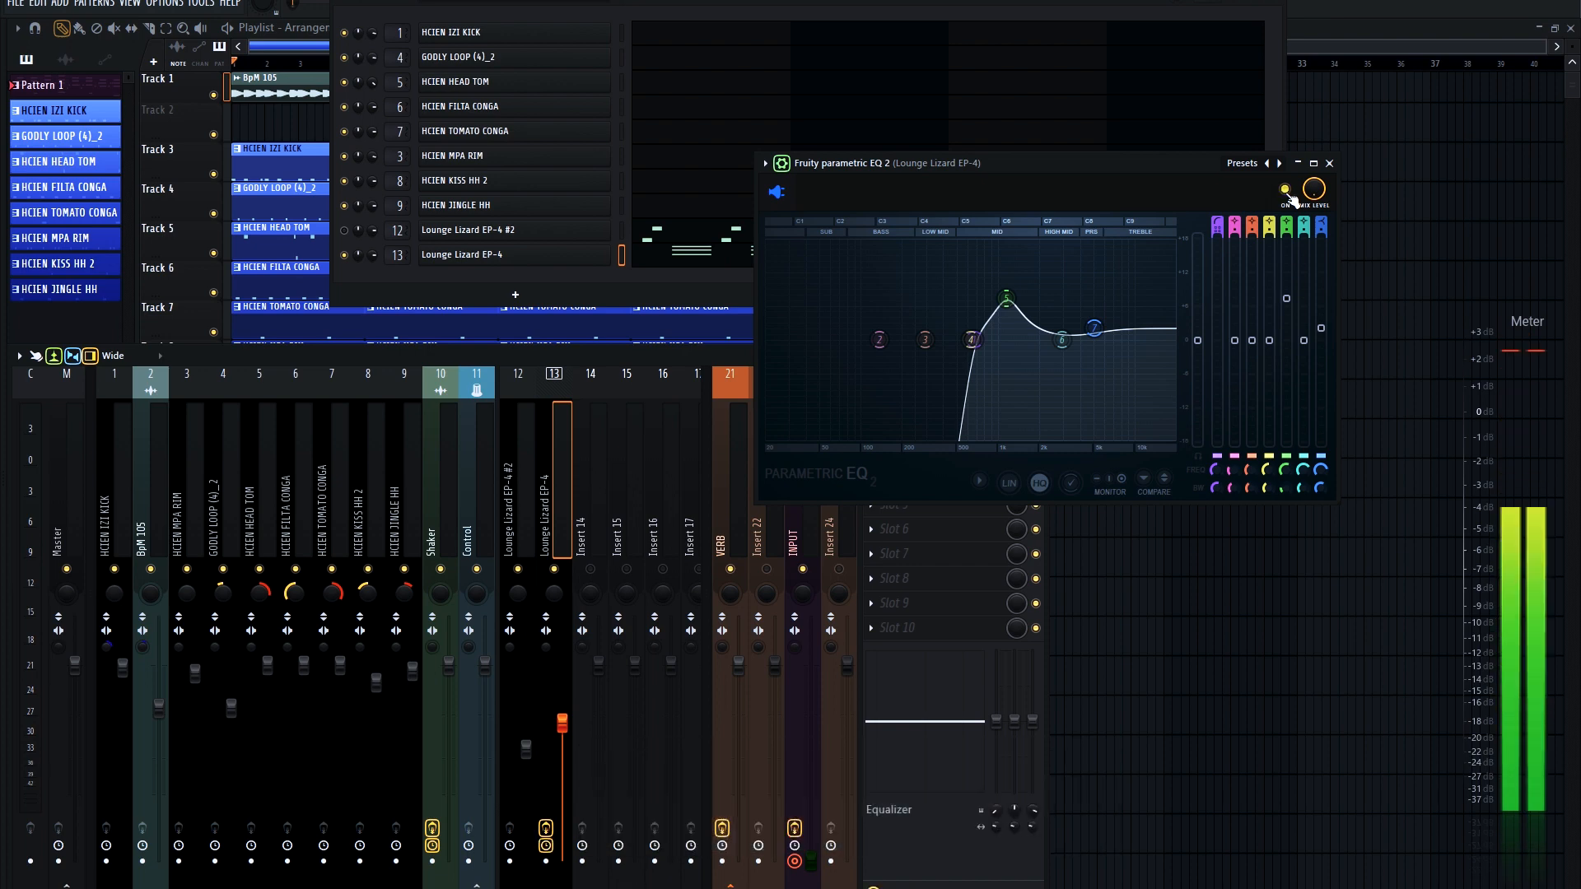
key("space")
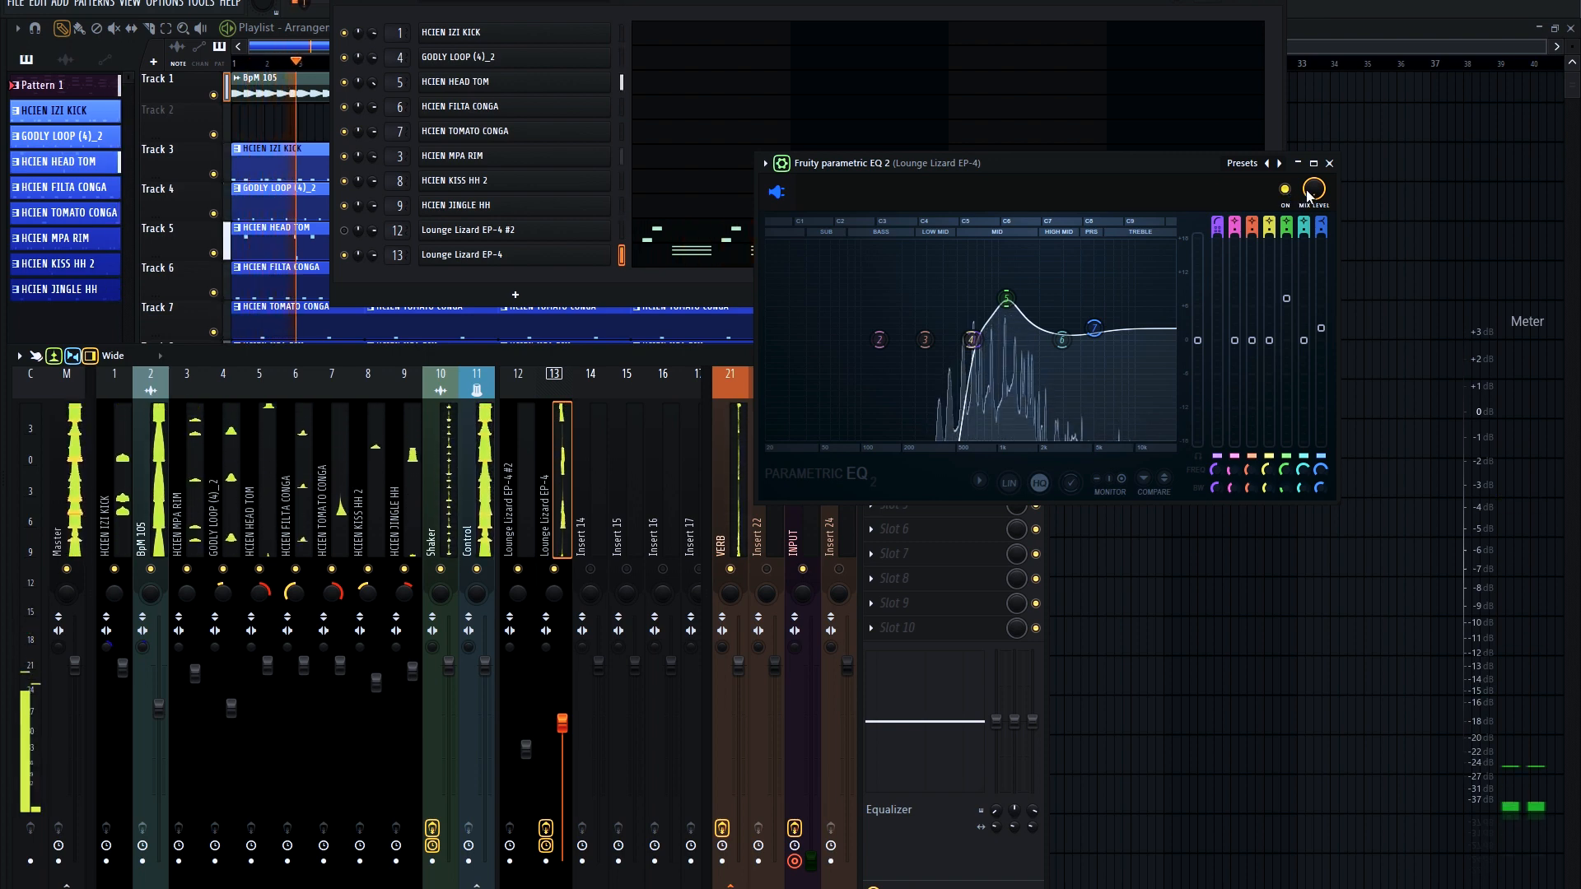
left_click(1329, 163)
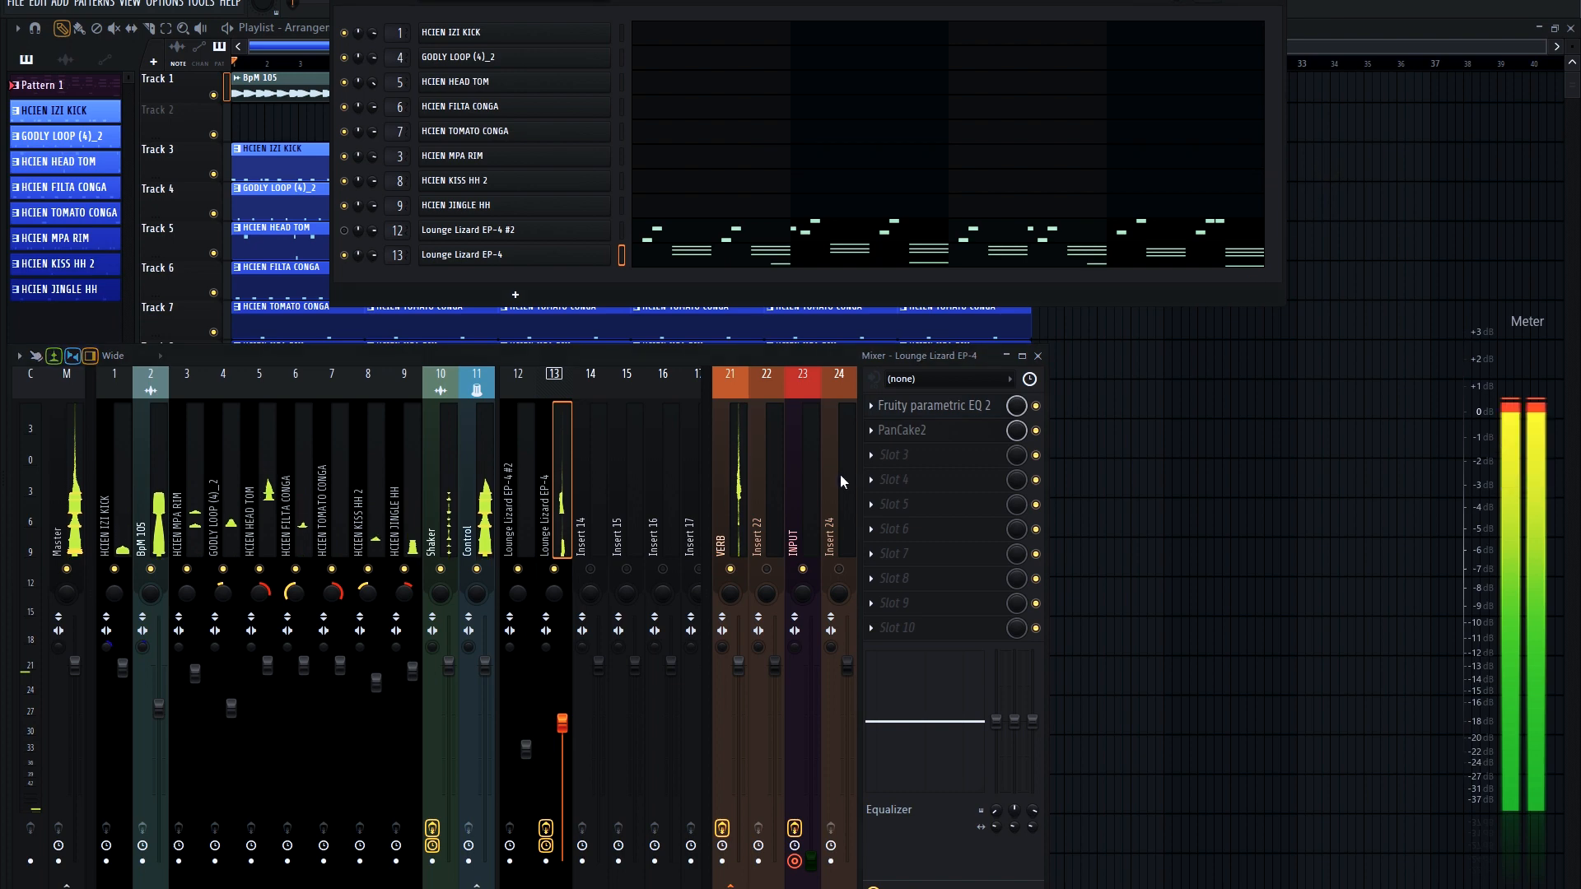
Open PanCake2 on the Lounge Lizard EP-4 insert, examine its panning curve and LFO settings, and close it.
left_click(894, 432)
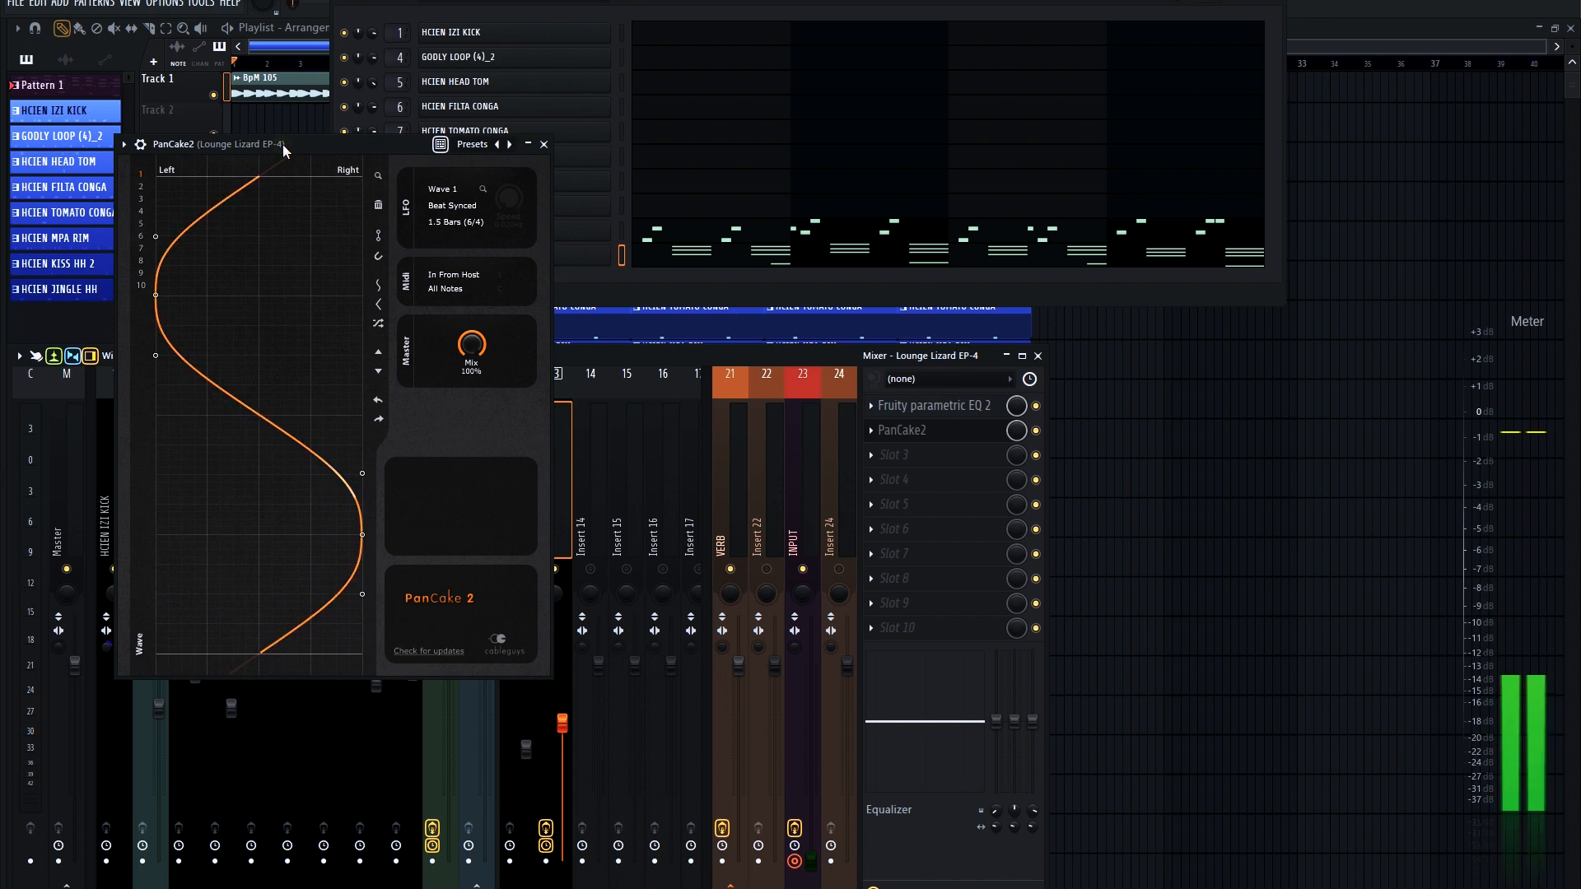
left_click_drag(284, 149, 1211, 224)
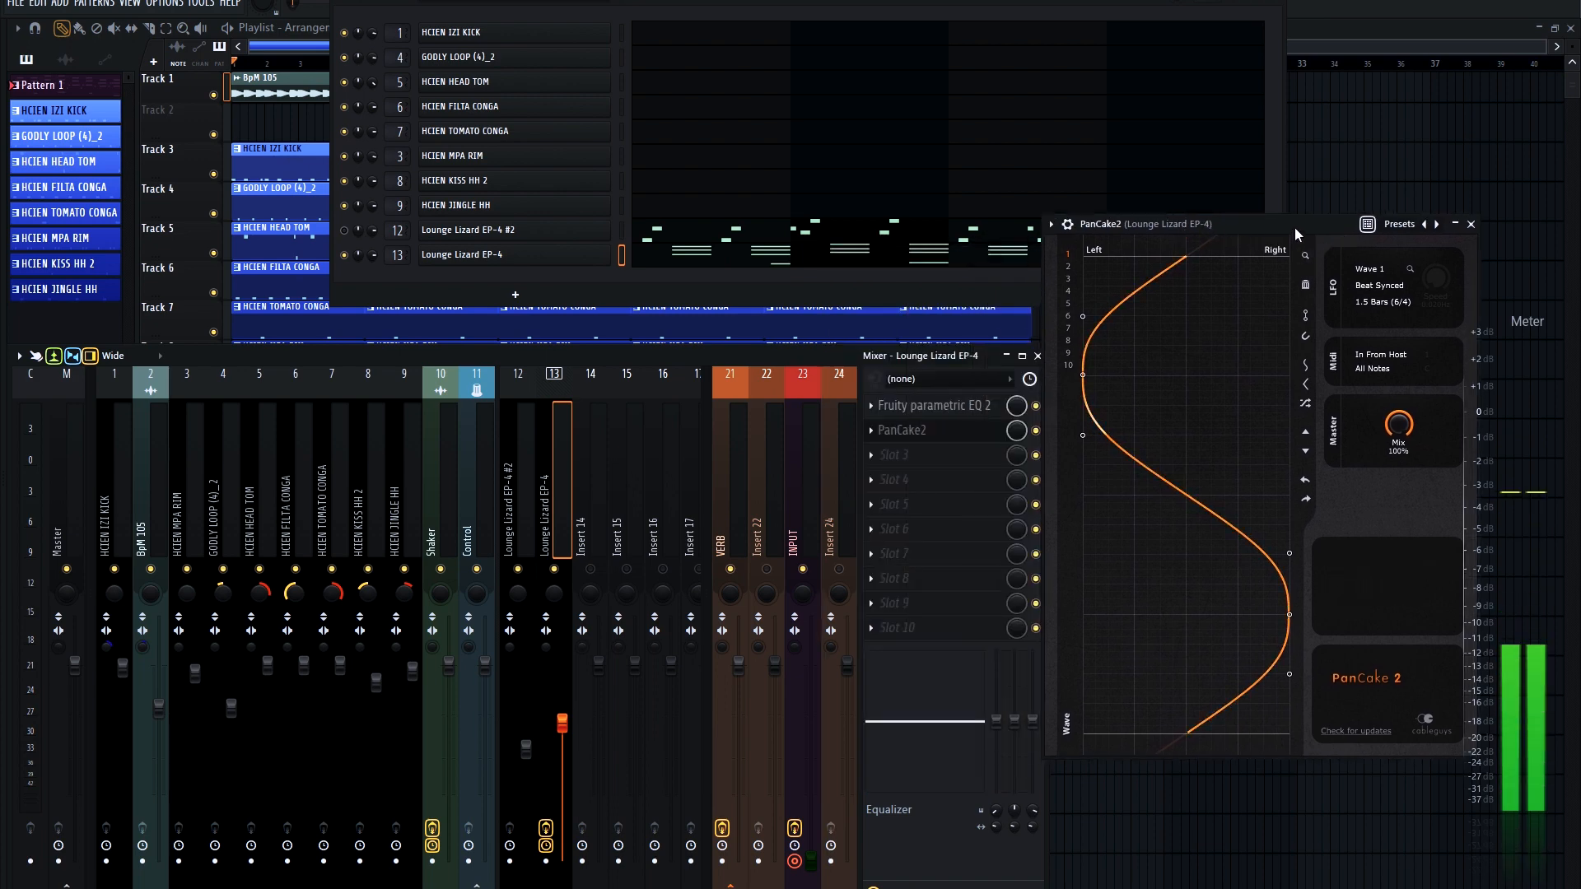
key("Escape")
key("space")
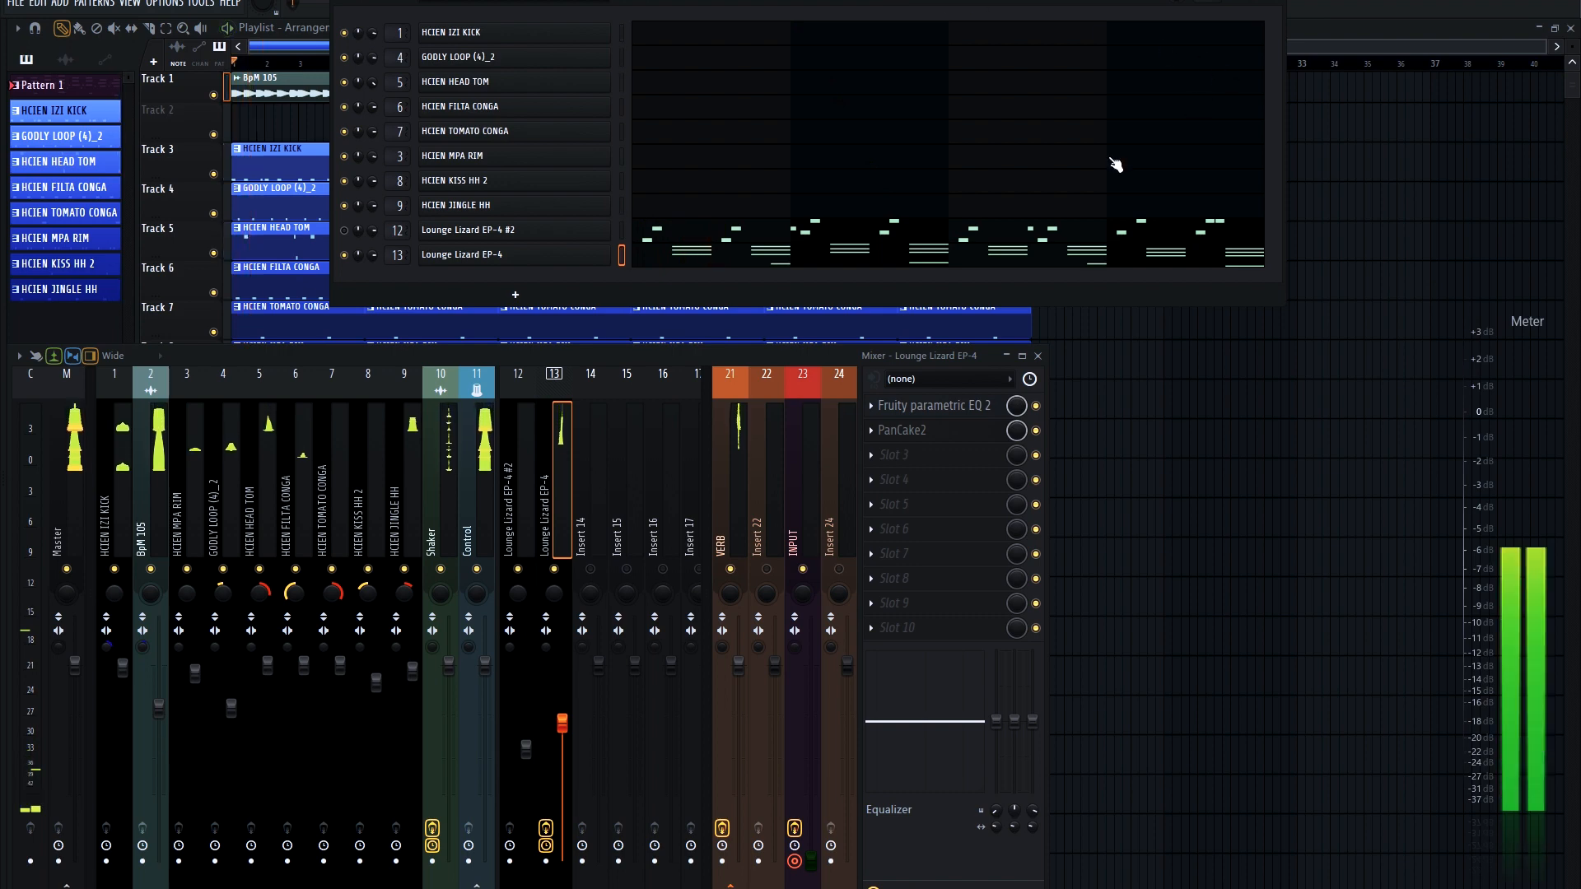
Review the Lounge Lizard EP-4 instrument on channel 13 from the repositioned channel rack.
left_click(502, 257)
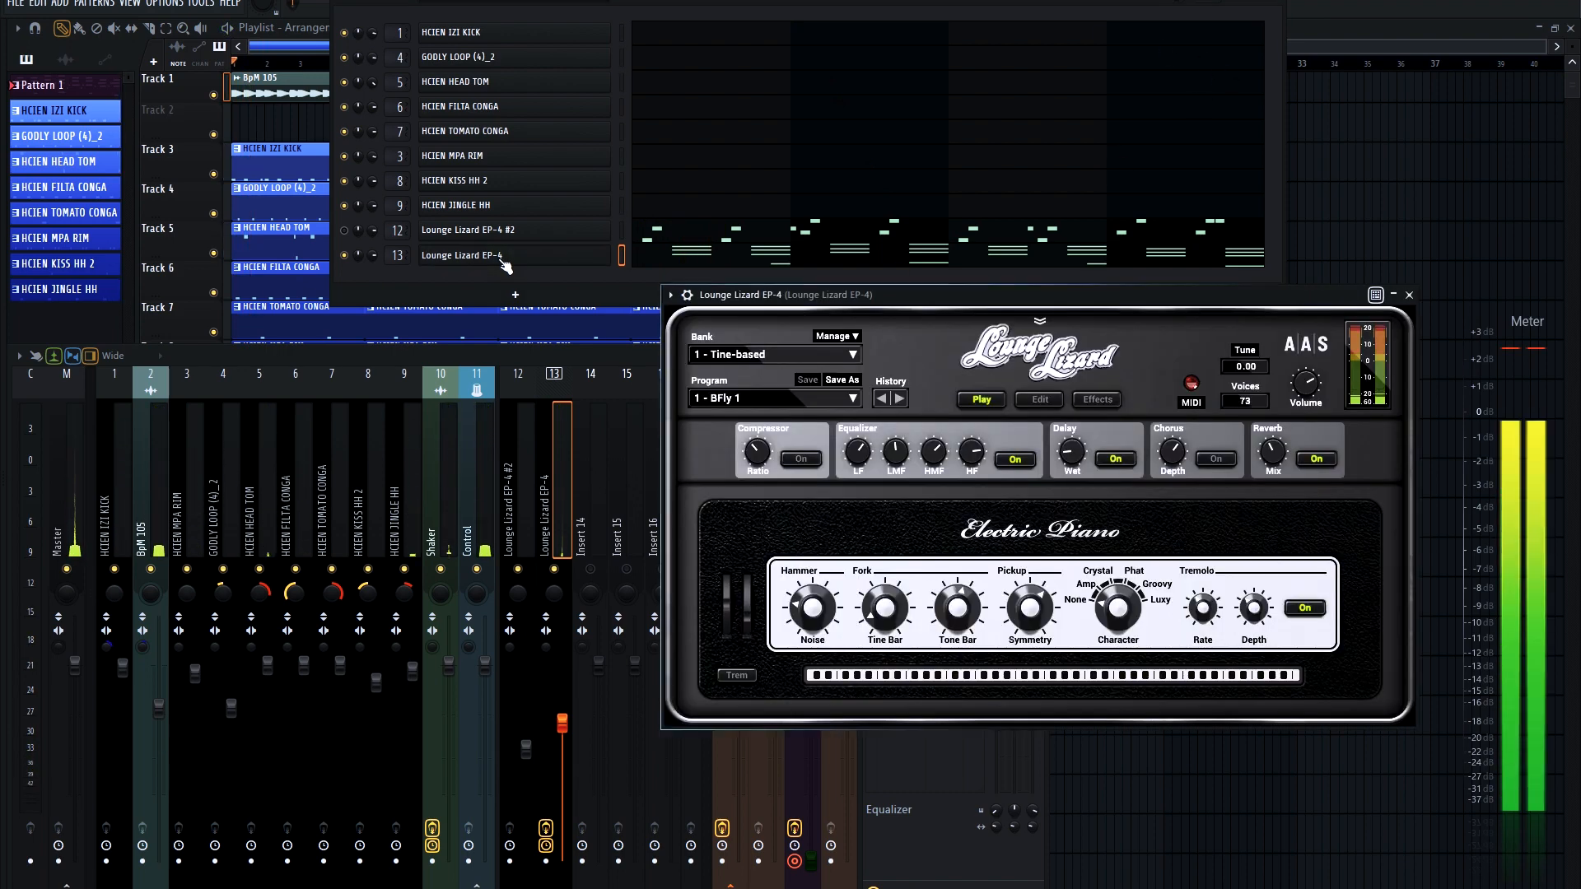
left_click(1411, 294)
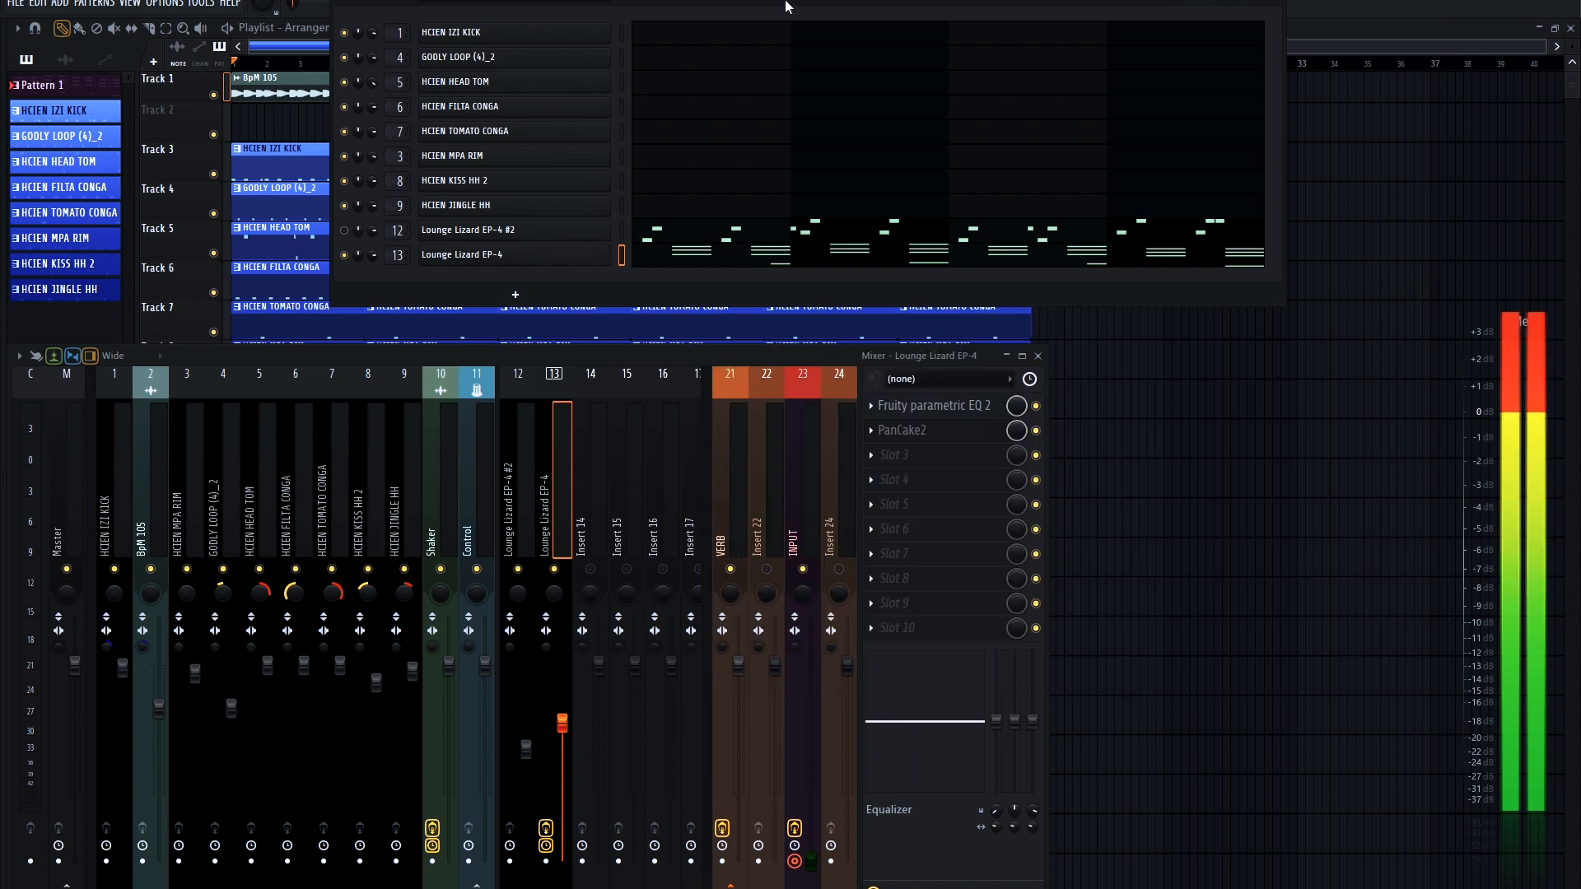
left_click_drag(785, 6, 852, 32)
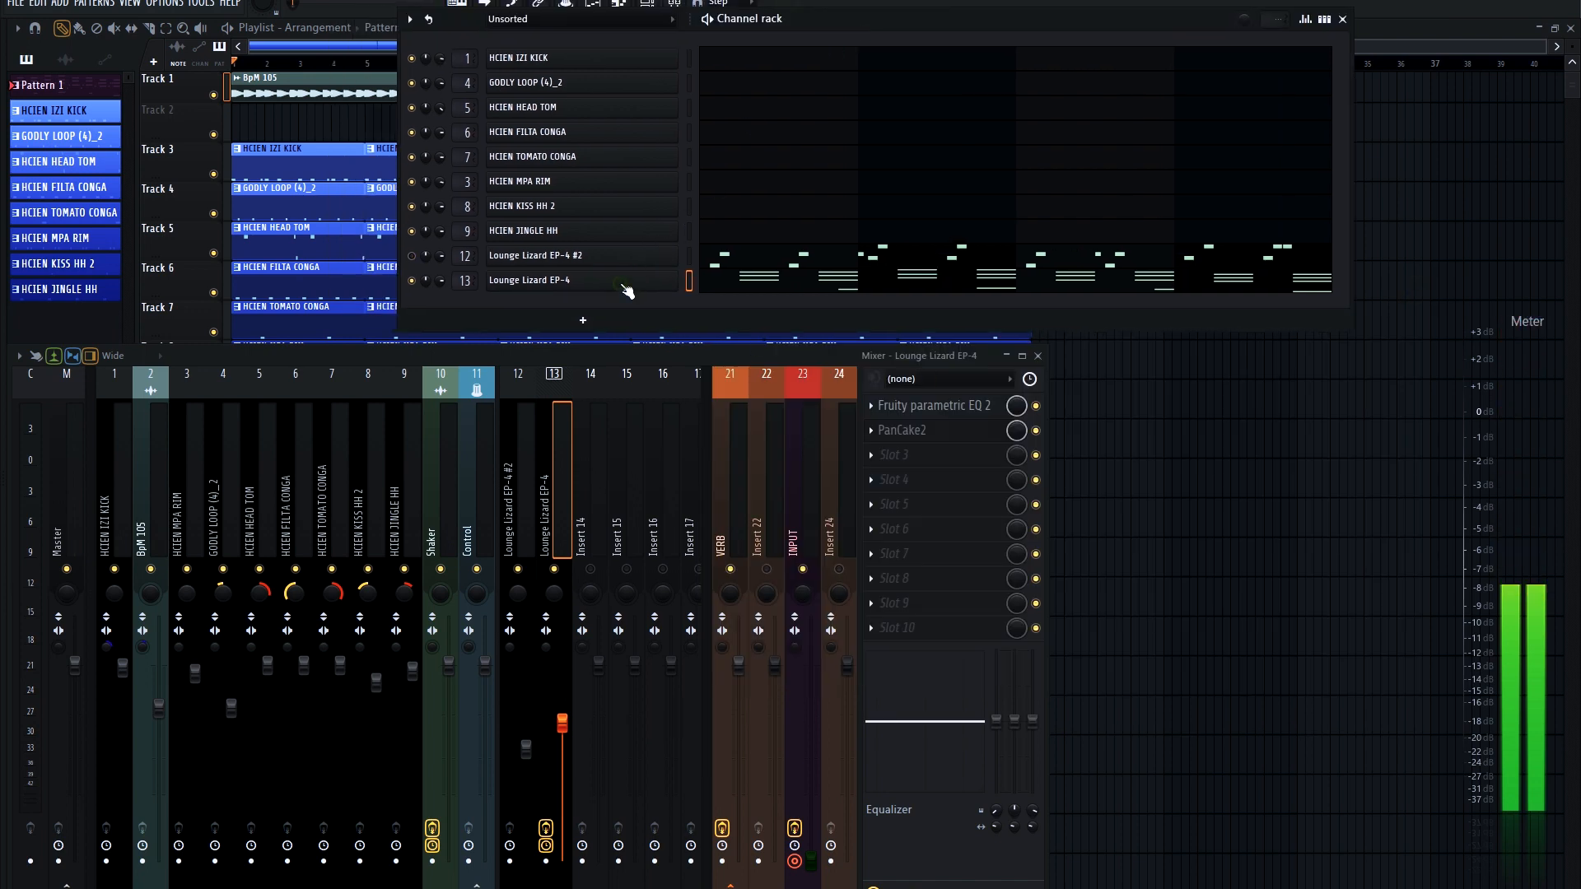
left_click(624, 283)
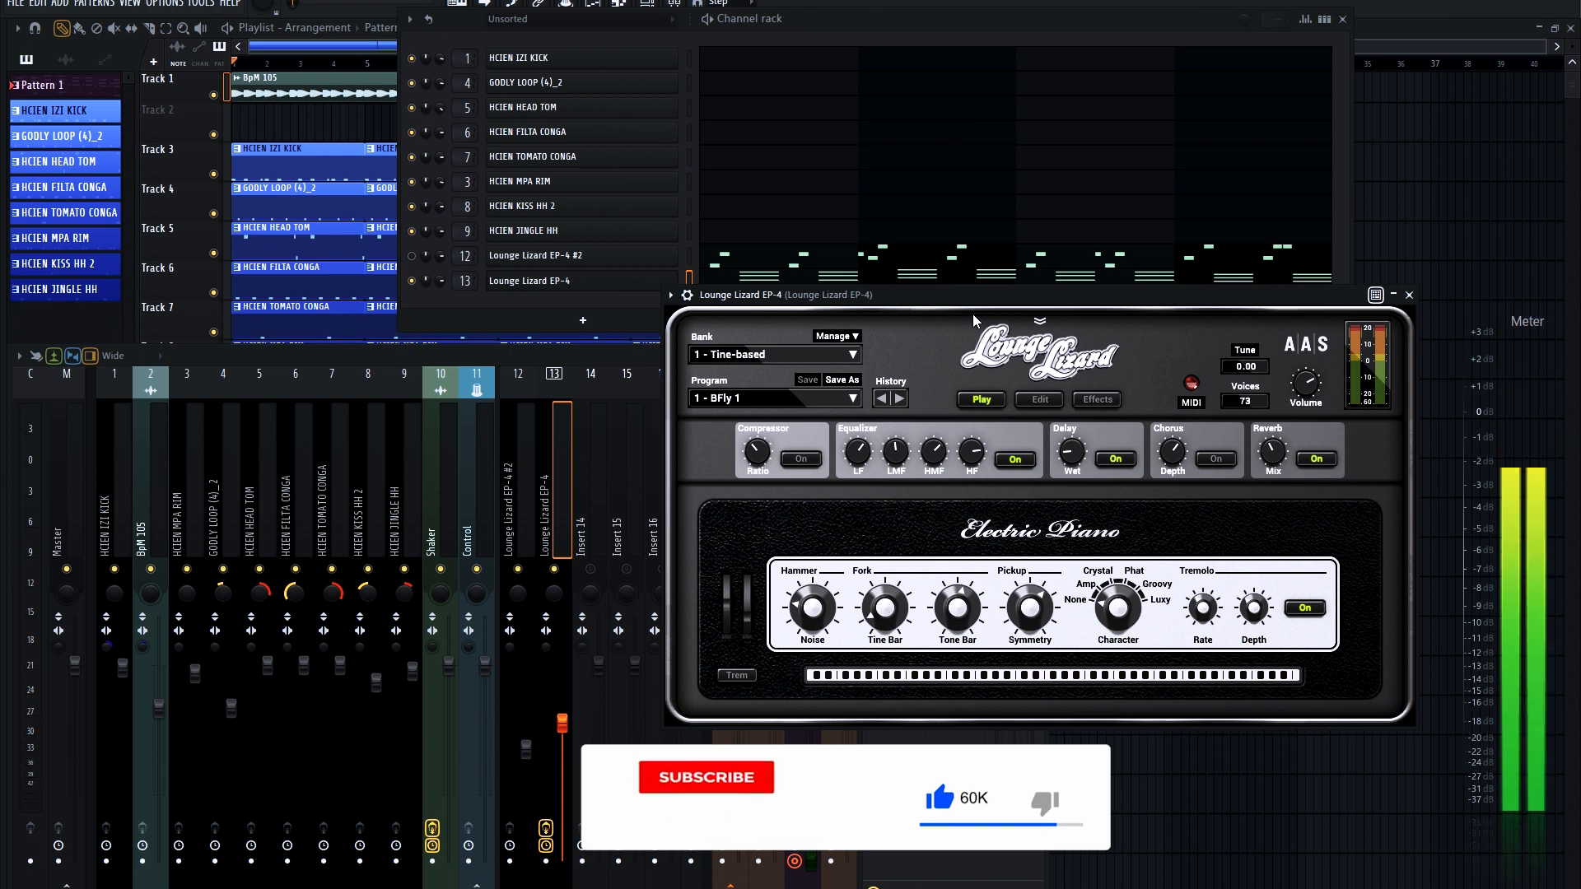
mouse_move(1010, 294)
left_mouse_down()
mouse_move(1003, 237)
mouse_move(1027, 304)
left_mouse_up()
Mute Lounge Lizard EP-4, unmute Lounge Lizard EP-4 #2, and open the second instrument's window below the channel rack.
left_click_drag(567, 322, 566, 306)
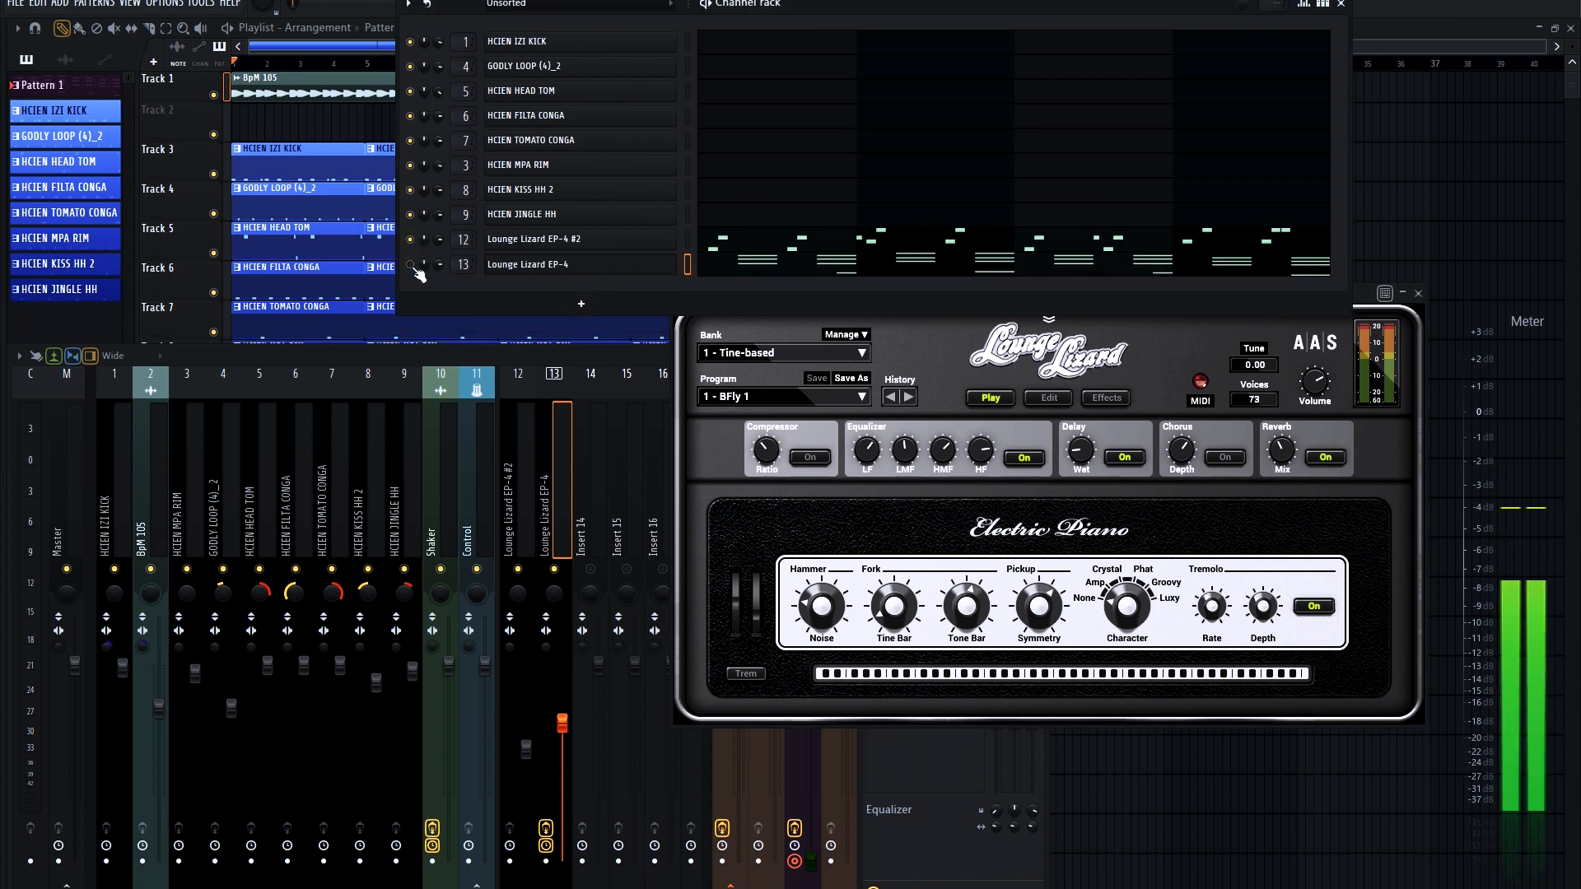
left_click(649, 242)
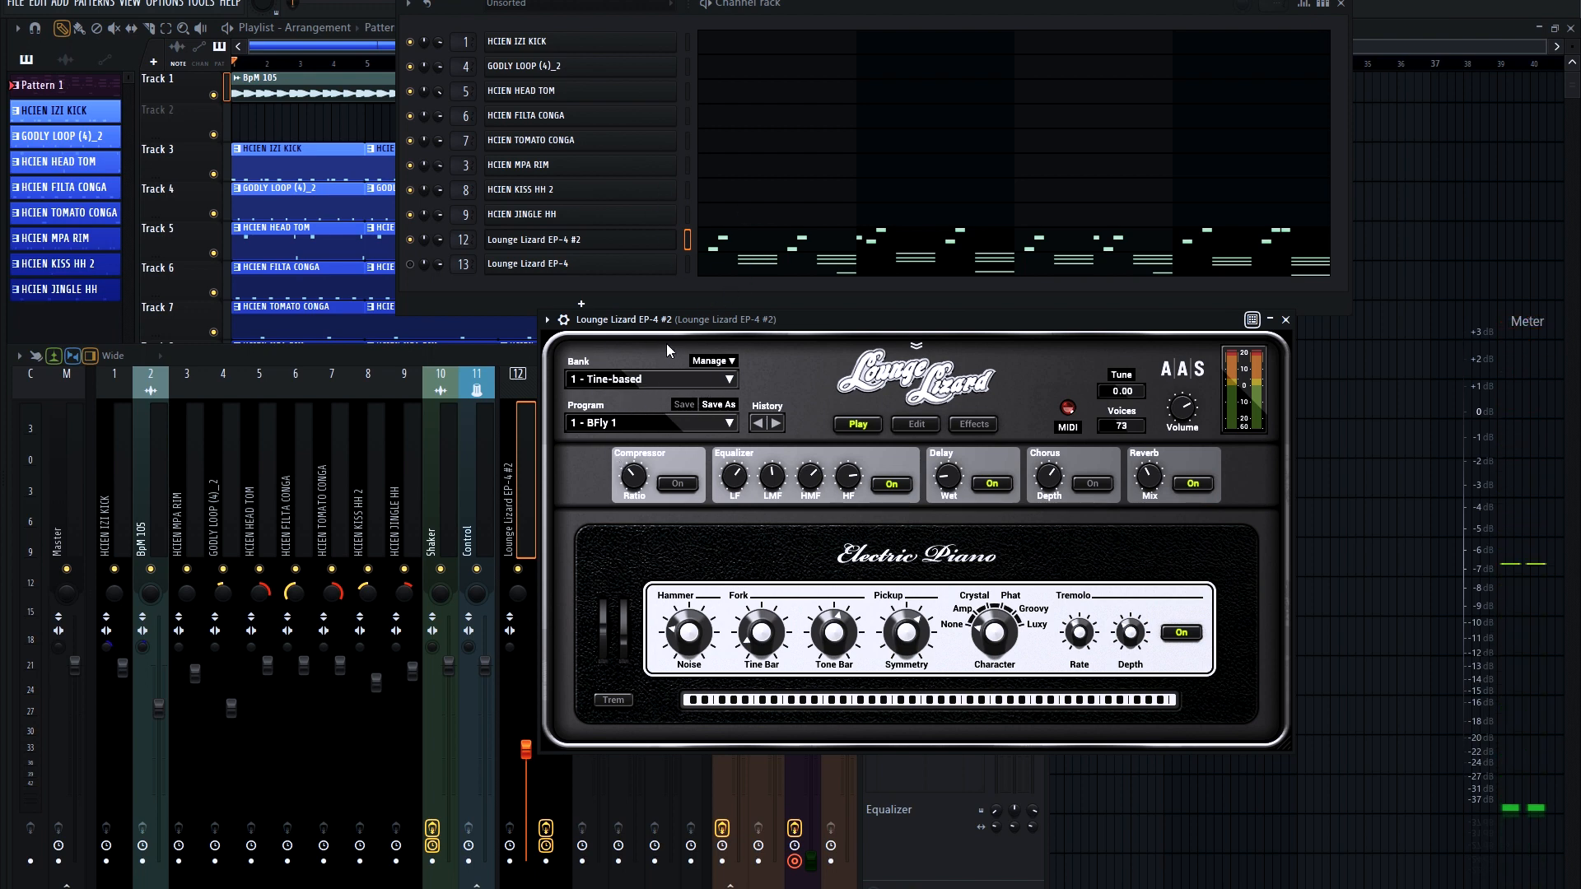
left_click_drag(778, 314, 821, 321)
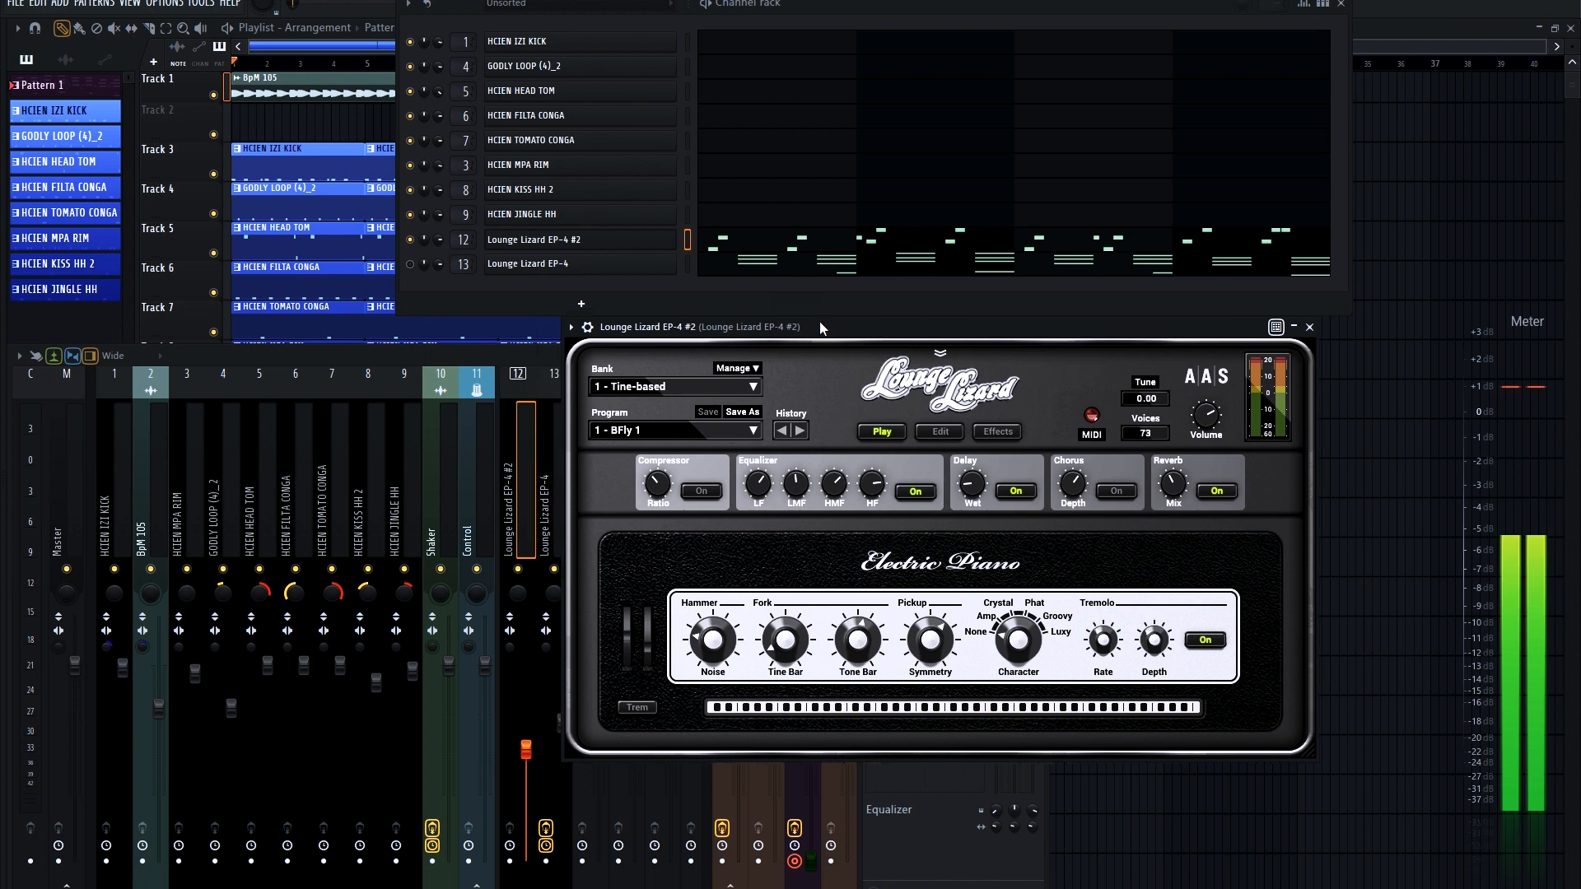
Play the Lounge Lizard EP-4 #2 part, then unmute Lounge Lizard EP-4 and play both pianos together.
key("space")
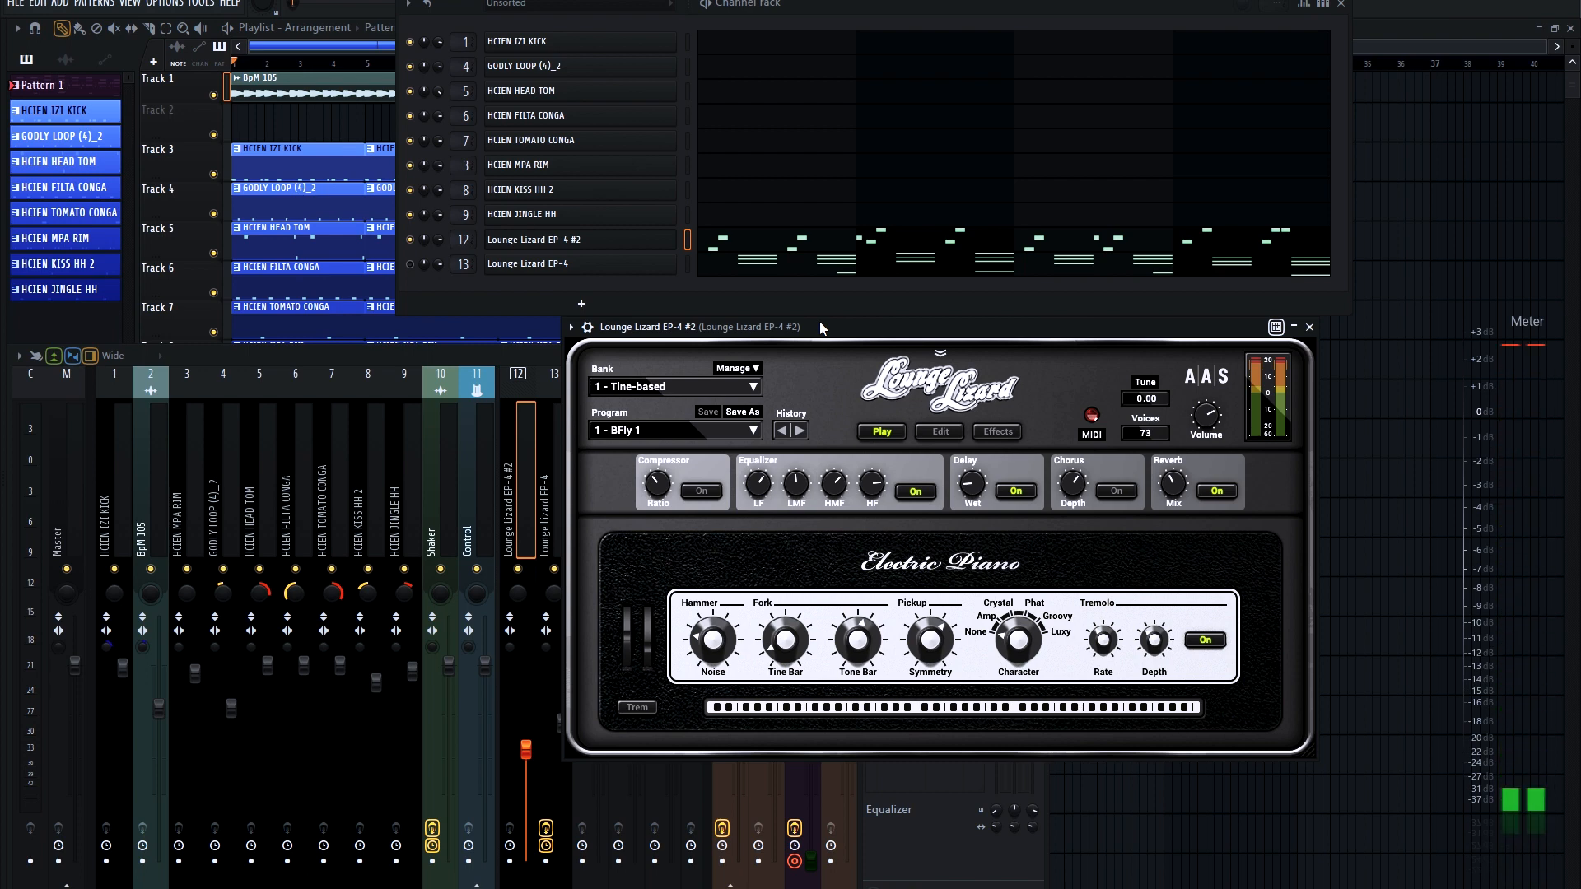
left_click(410, 264)
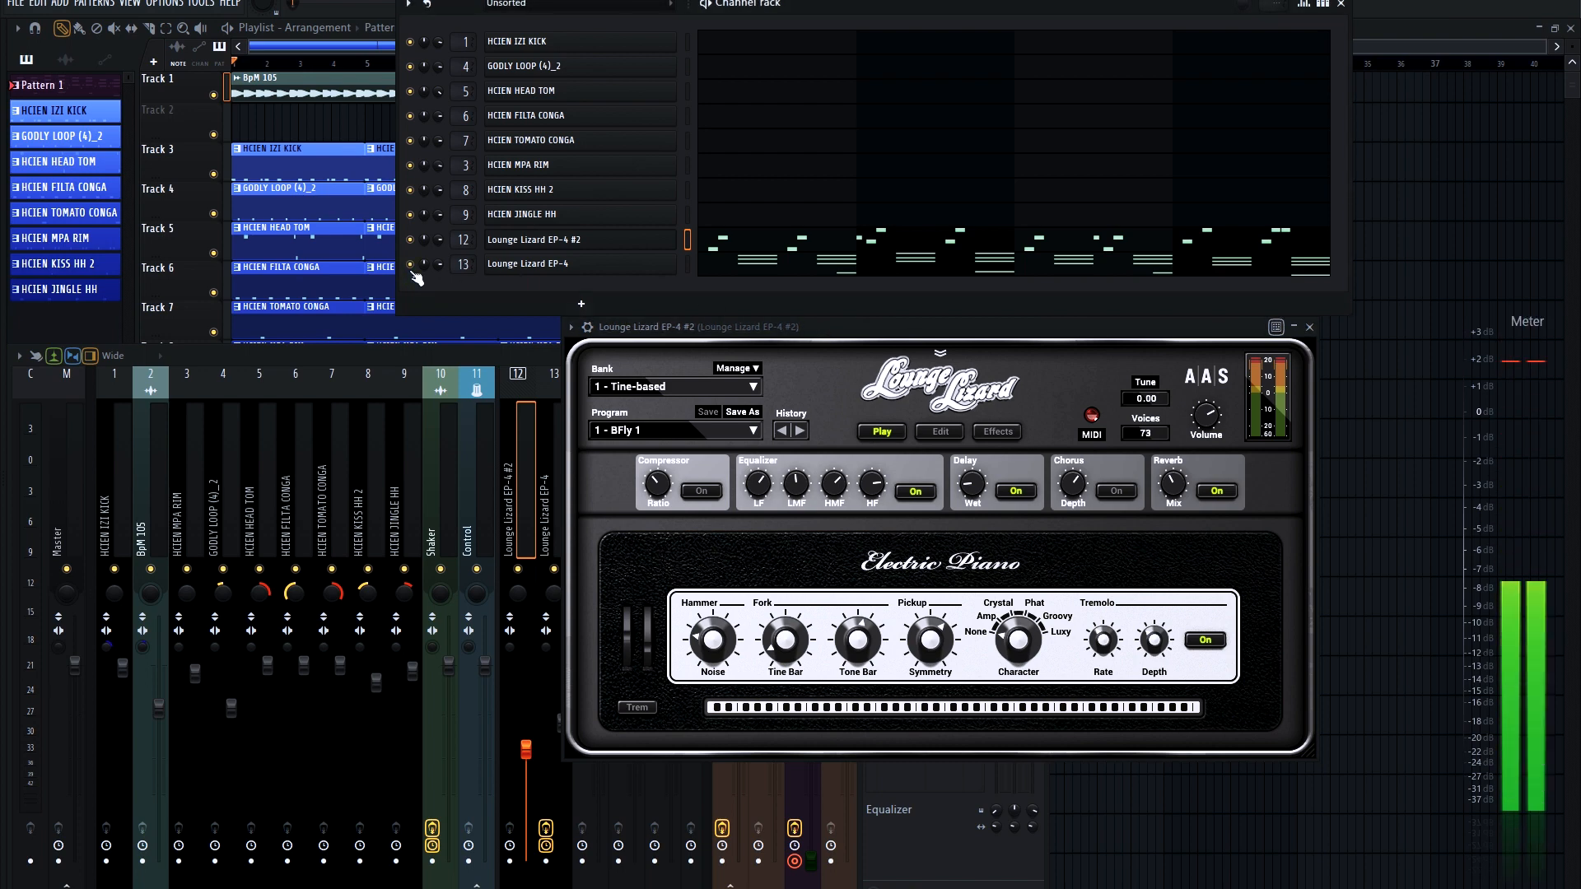
key("space")
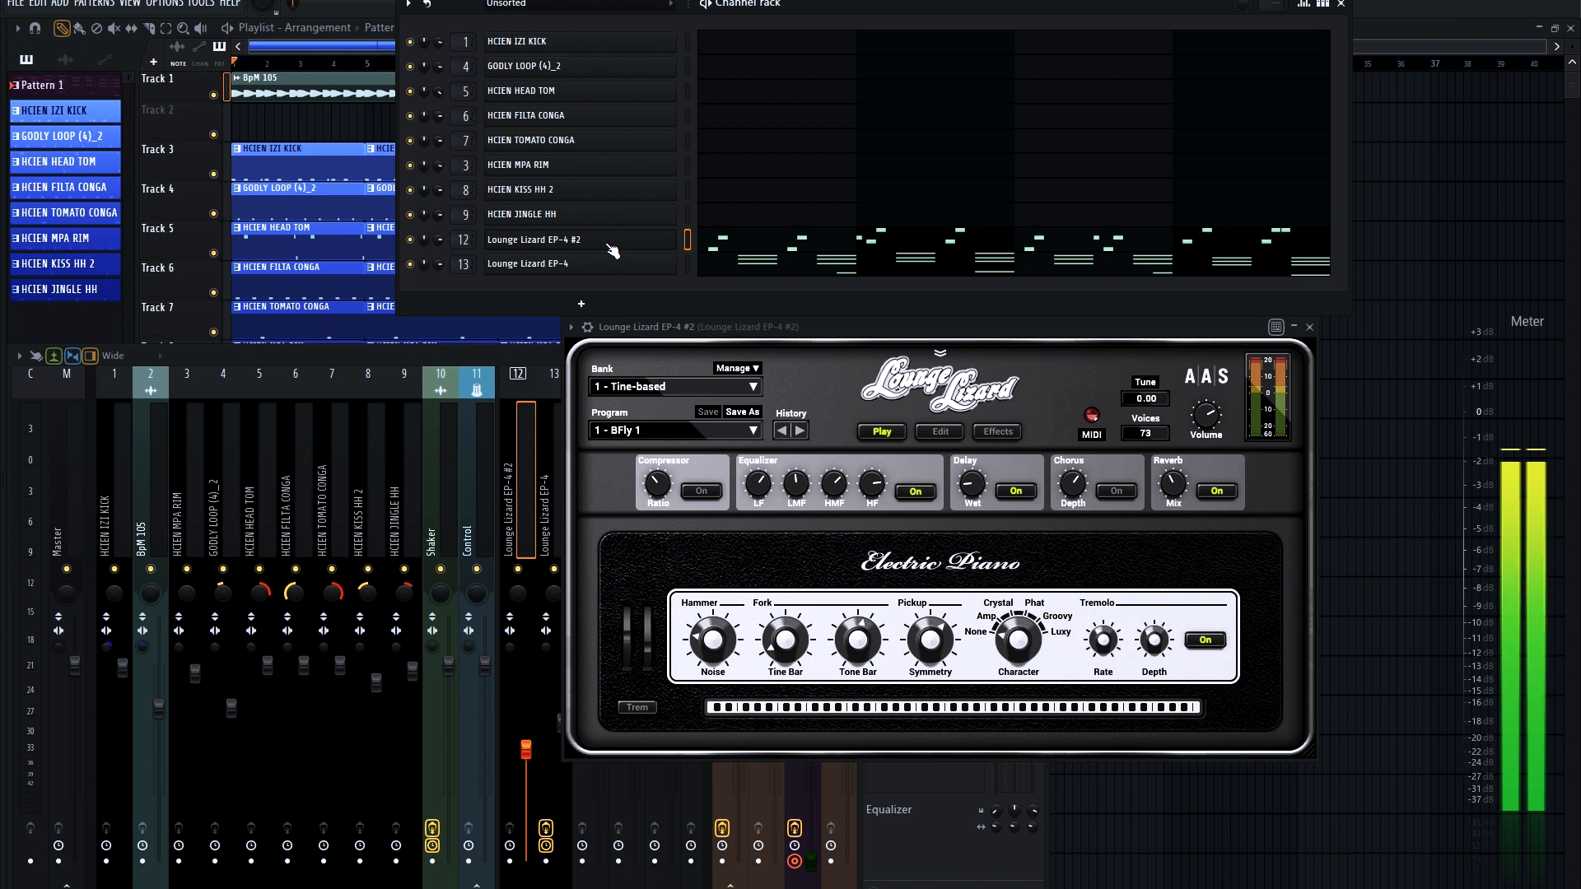
Reposition the Lounge Lizard EP-4 #2 window and look through its bank list and Tine-based program list.
left_click_drag(853, 328, 916, 308)
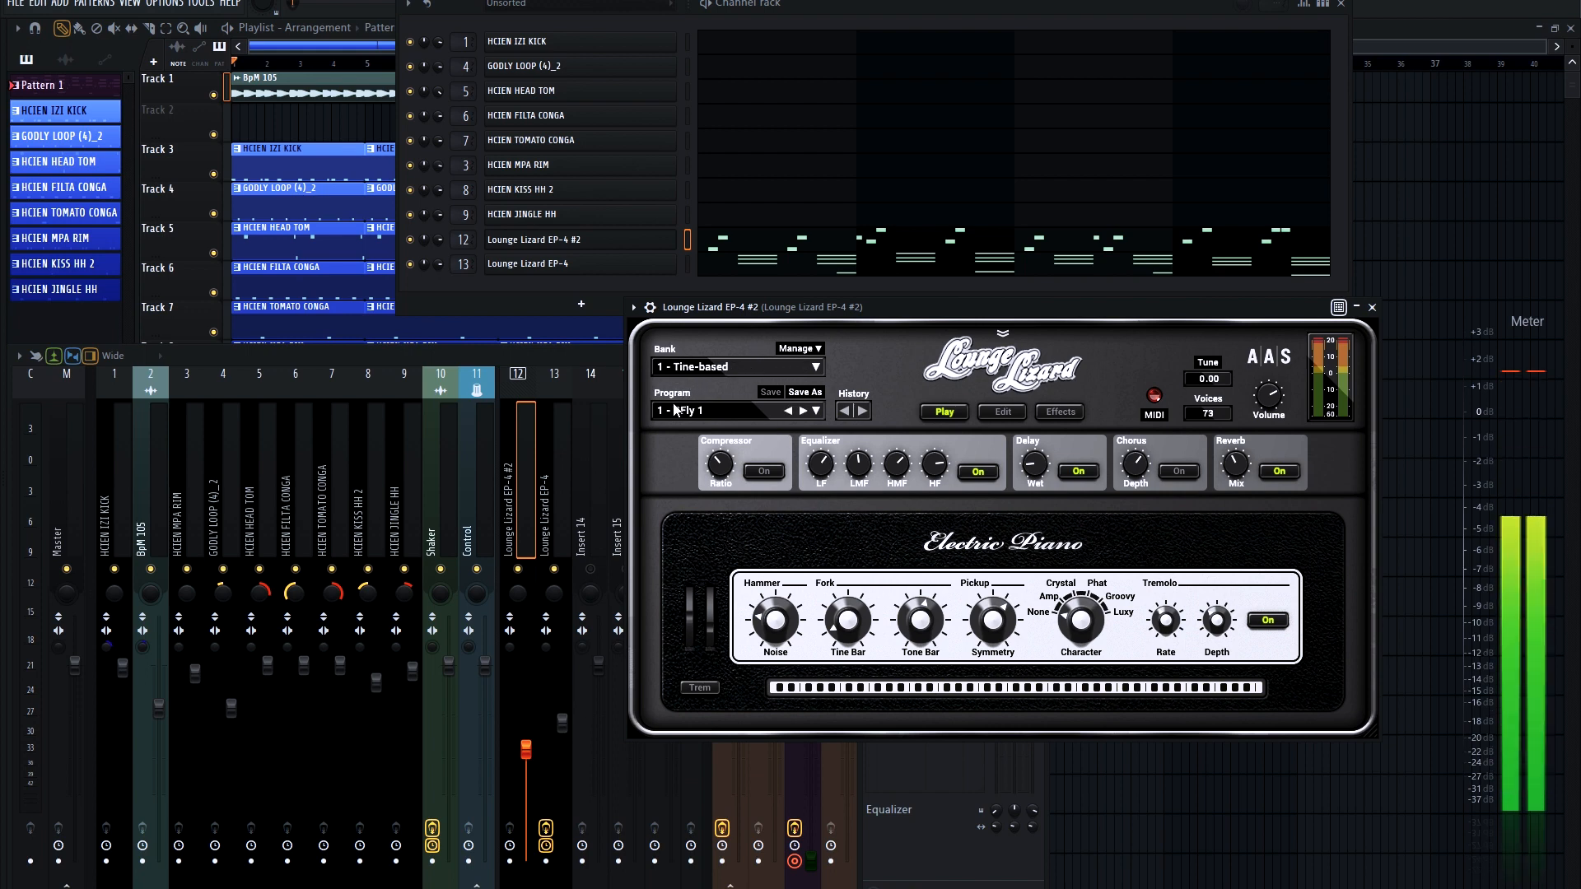
left_click(729, 368)
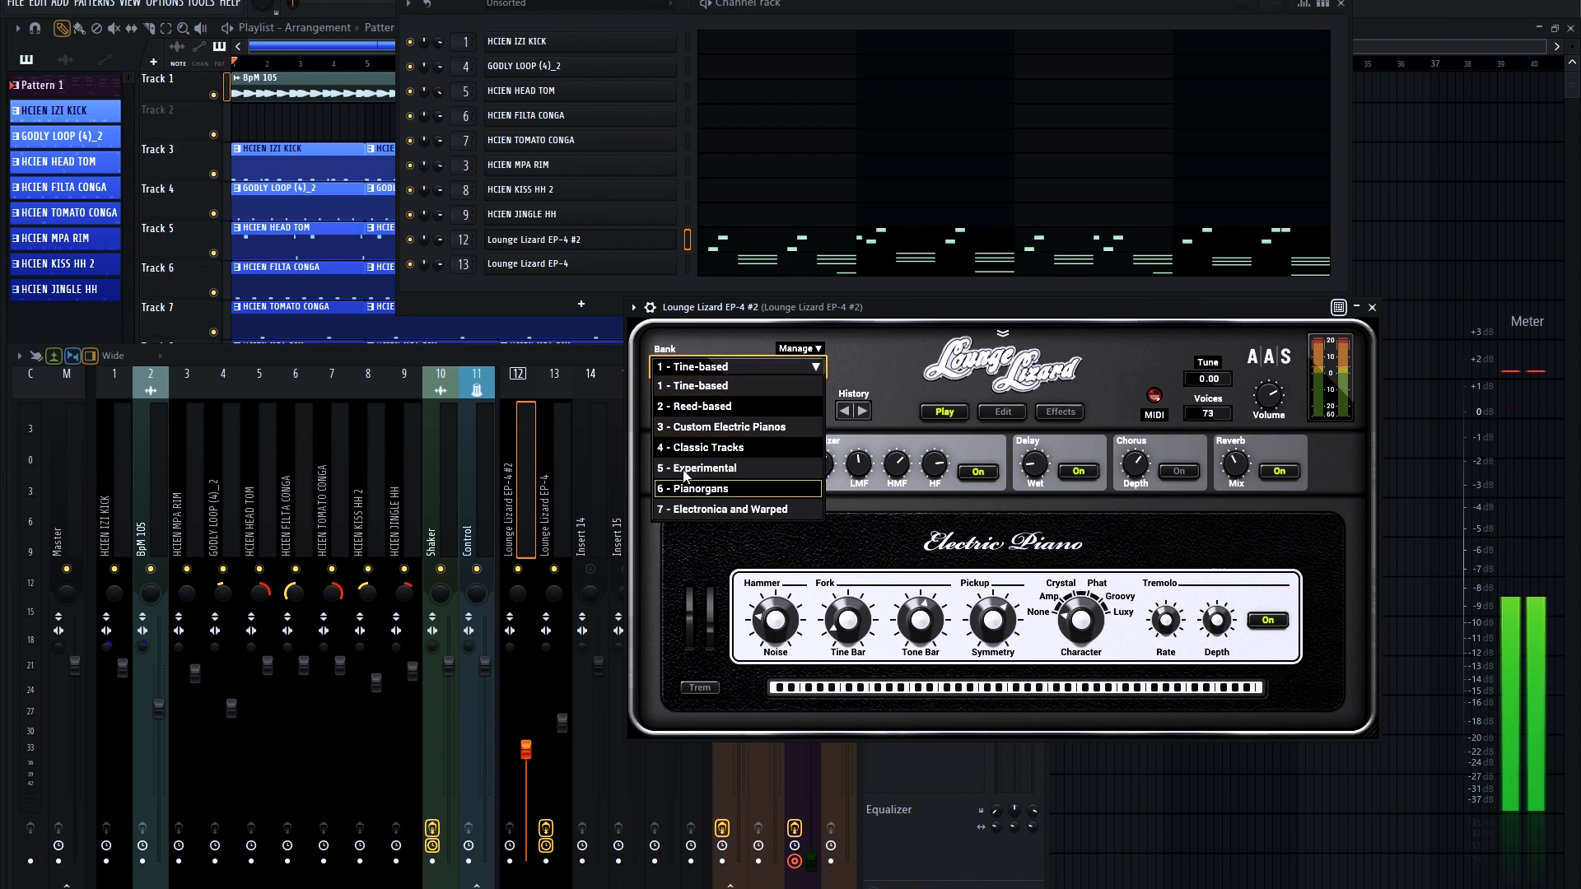
left_click(852, 349)
left_click(764, 410)
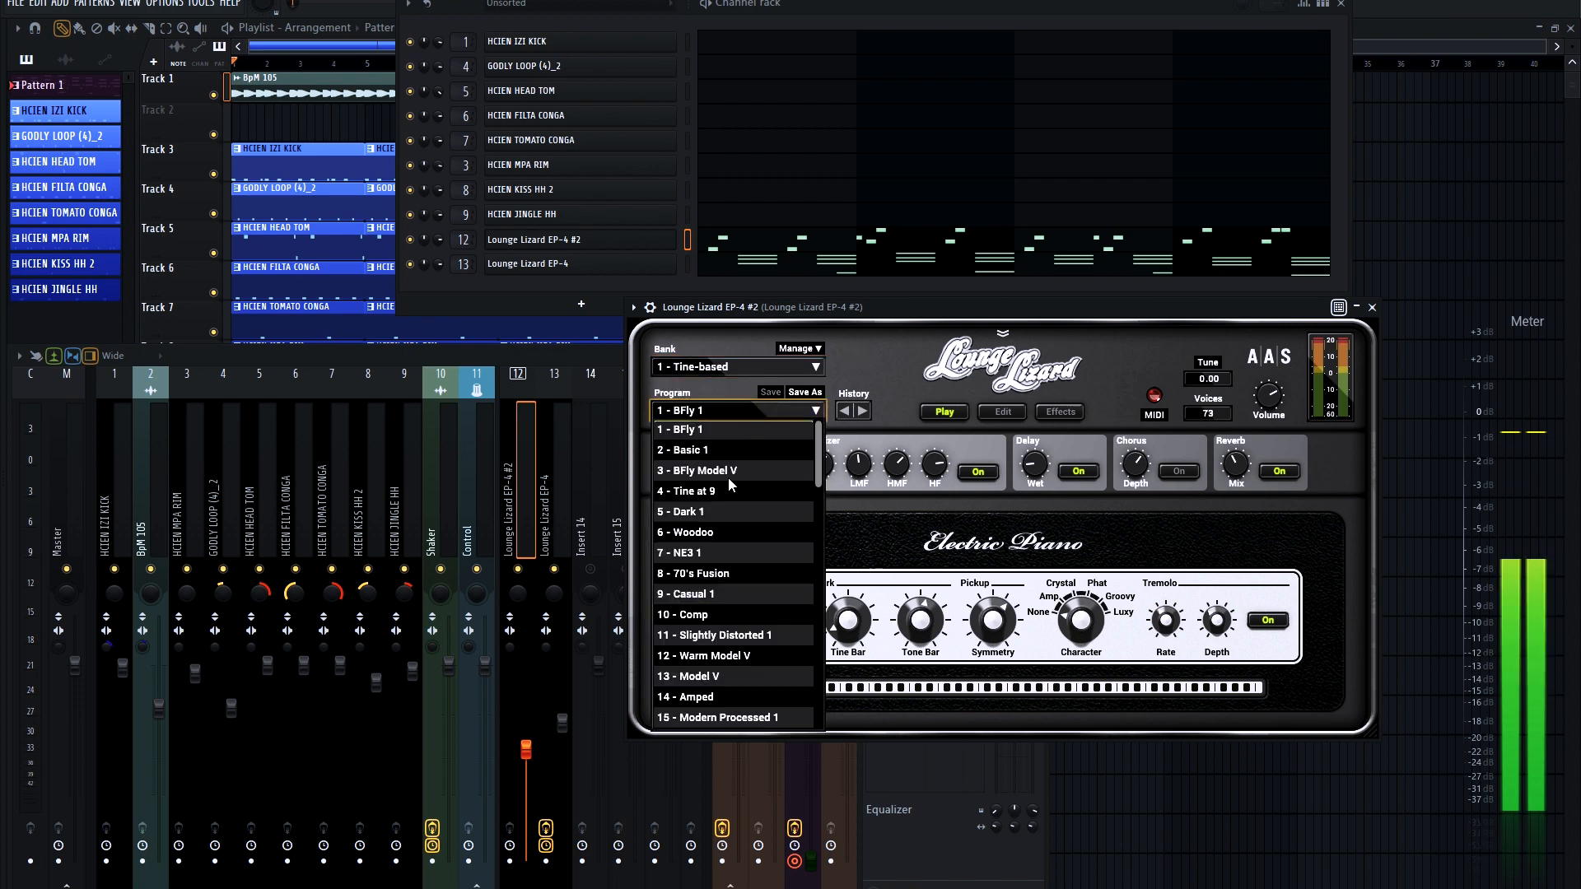
left_click(887, 374)
Load the program 5 - Dark 1 from the Tine-based bank in Lounge Lizard EP-4 #2.
left_click(748, 369)
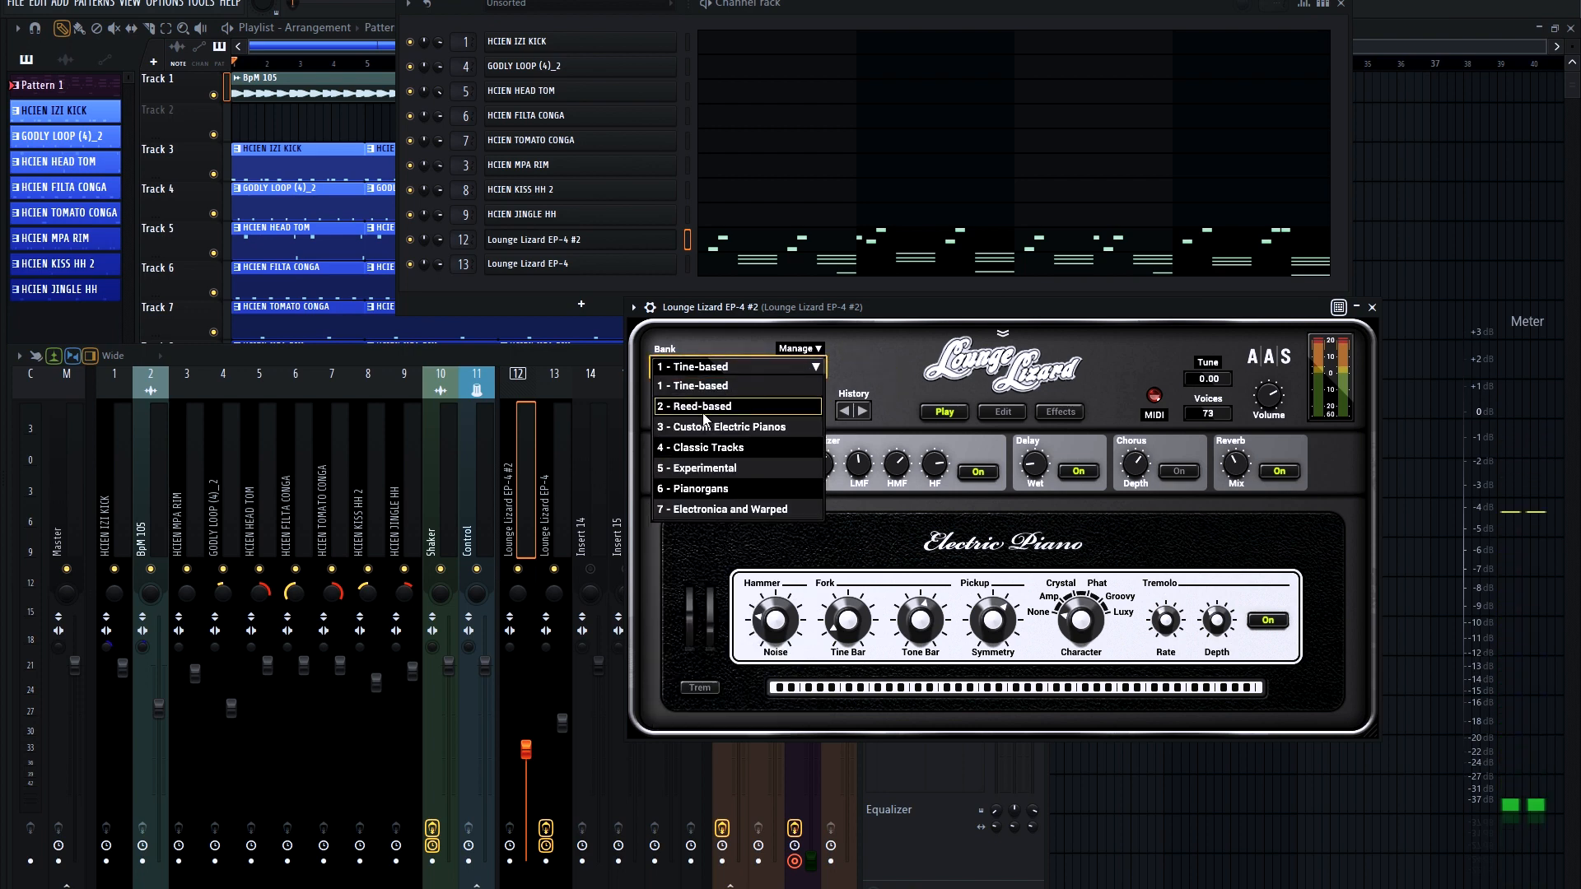
left_click(707, 385)
left_click(710, 410)
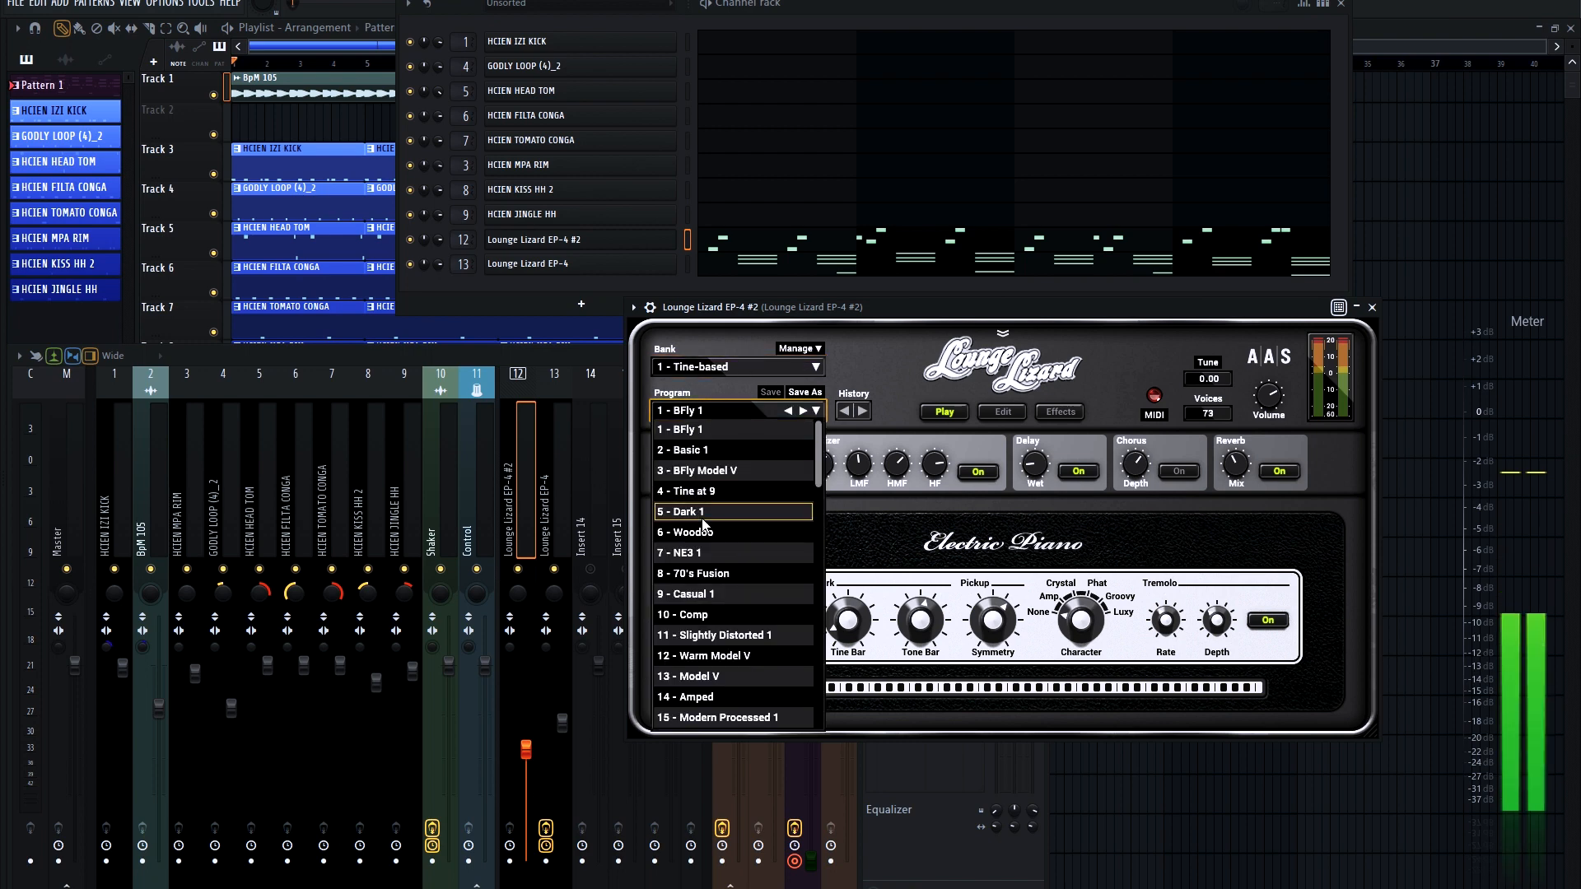
left_click(692, 512)
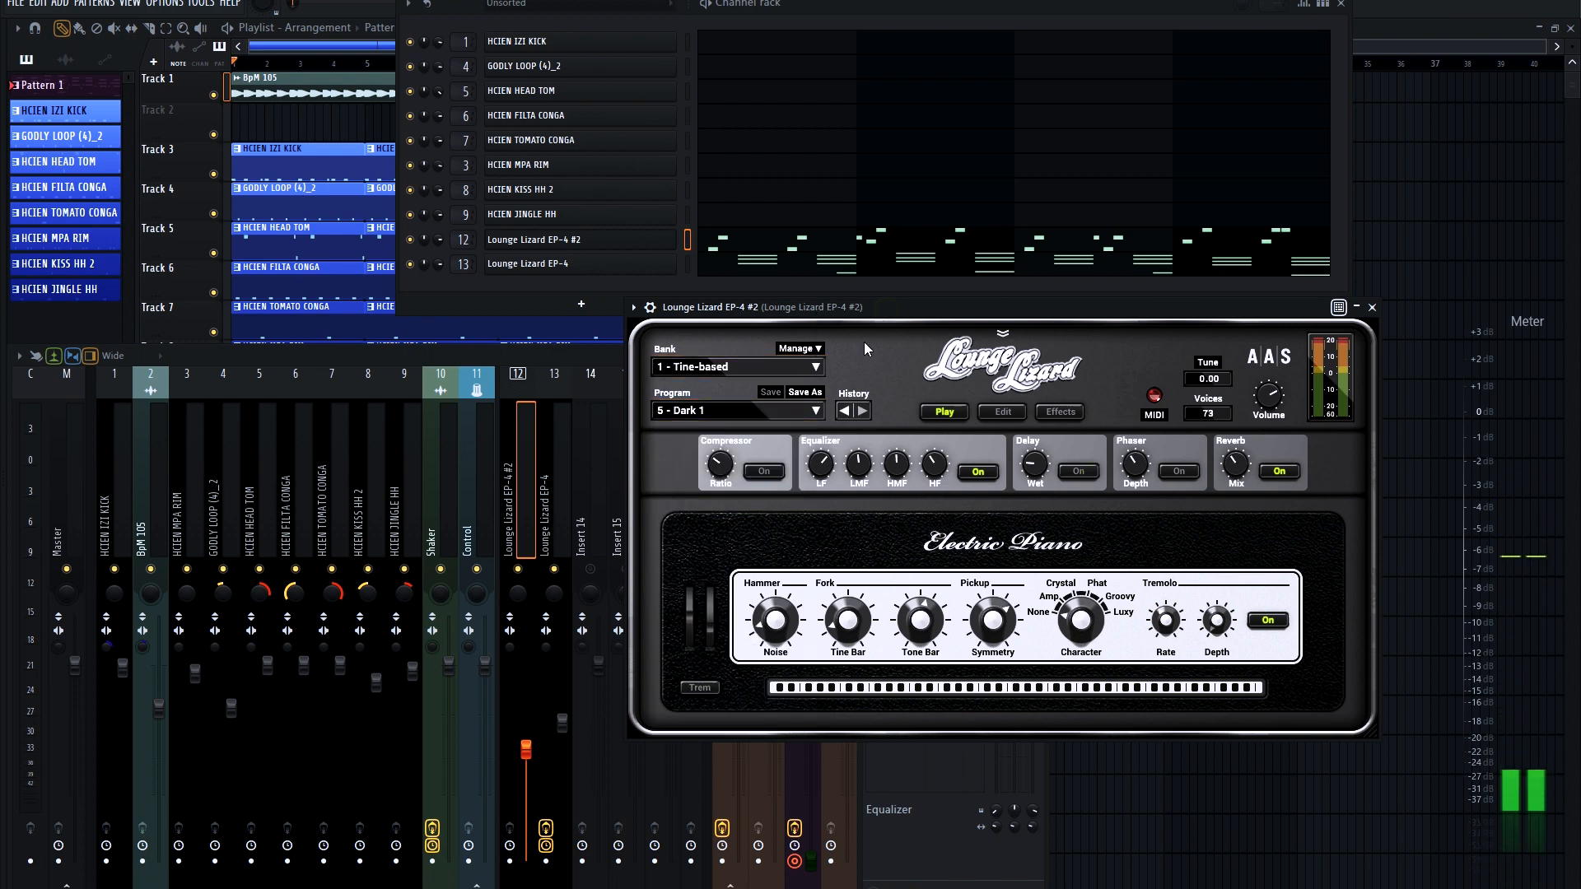
Audition the Tine-based programs 70's Fusion, Comp and Over Comp in turn while the beat plays.
key("space")
left_click(728, 409)
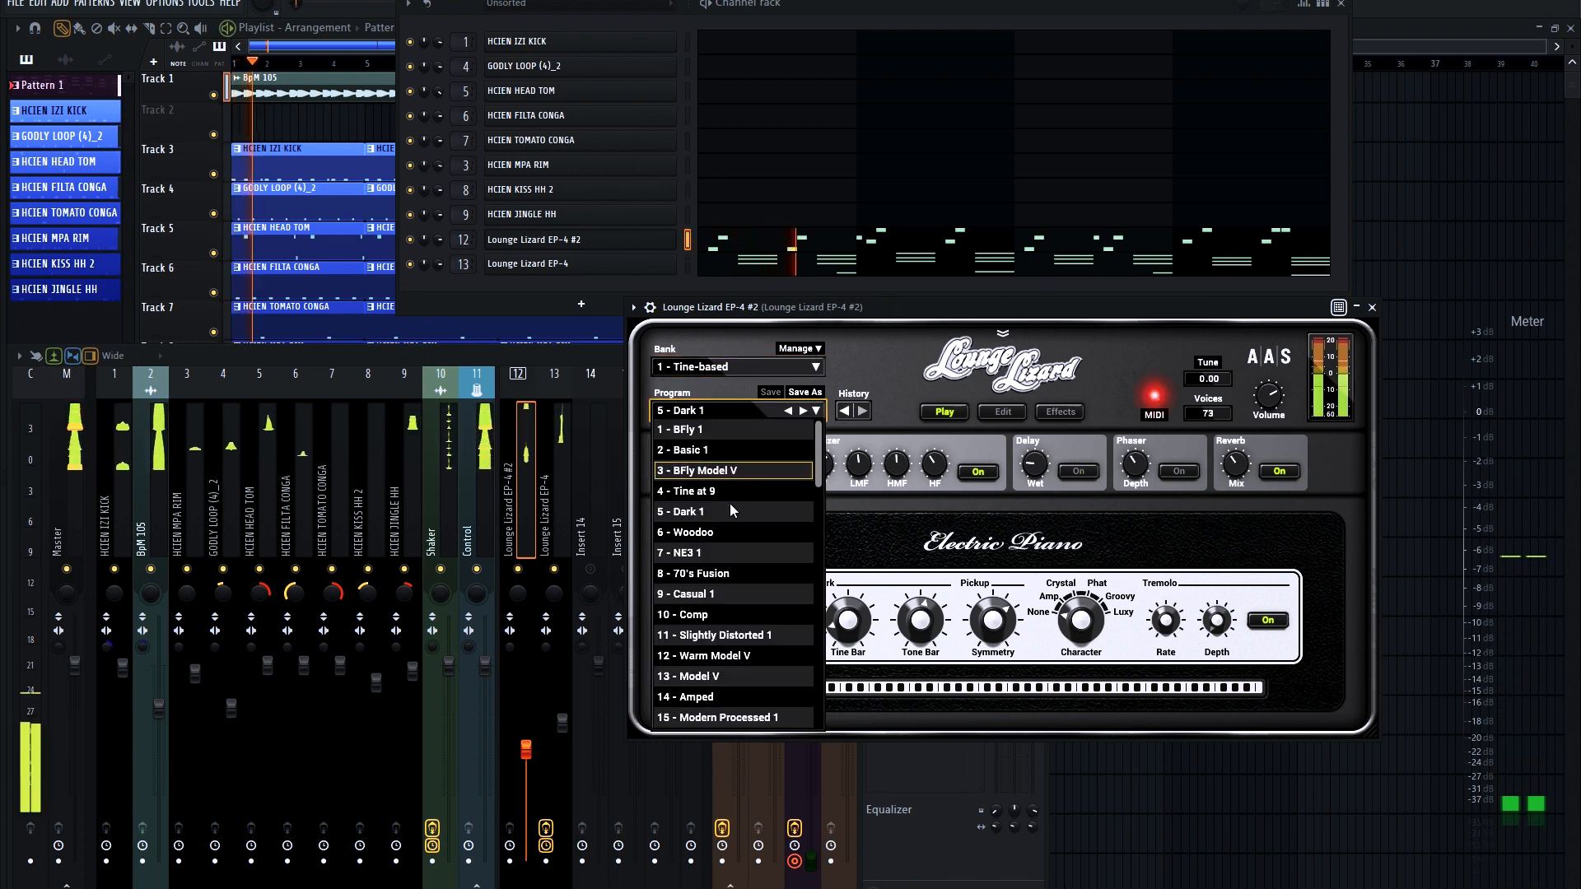
left_click(700, 573)
left_click(710, 410)
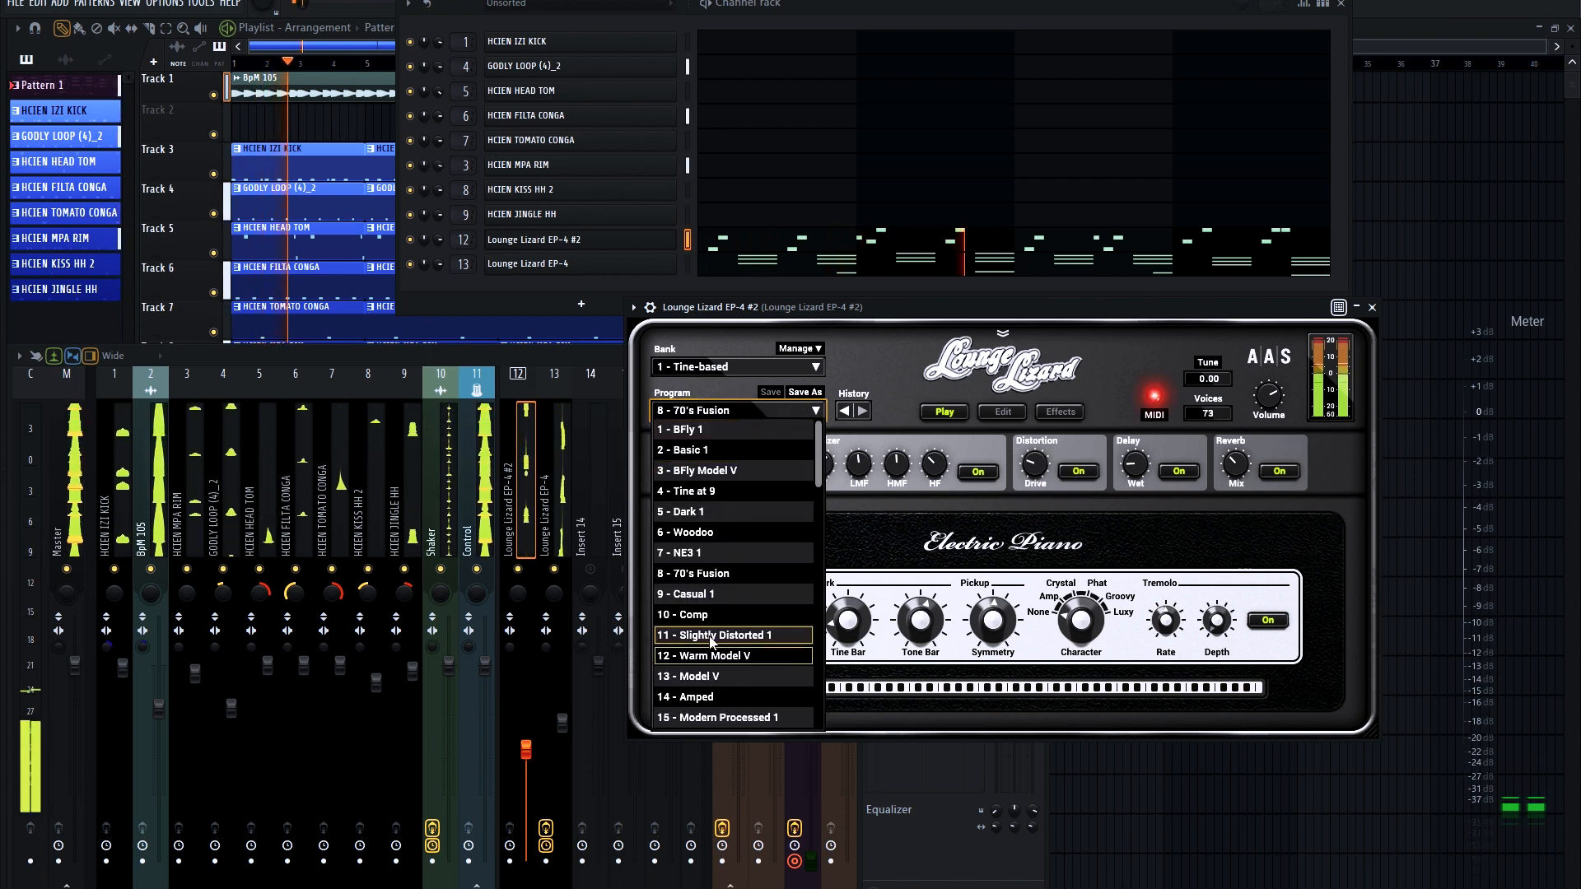
left_click(708, 615)
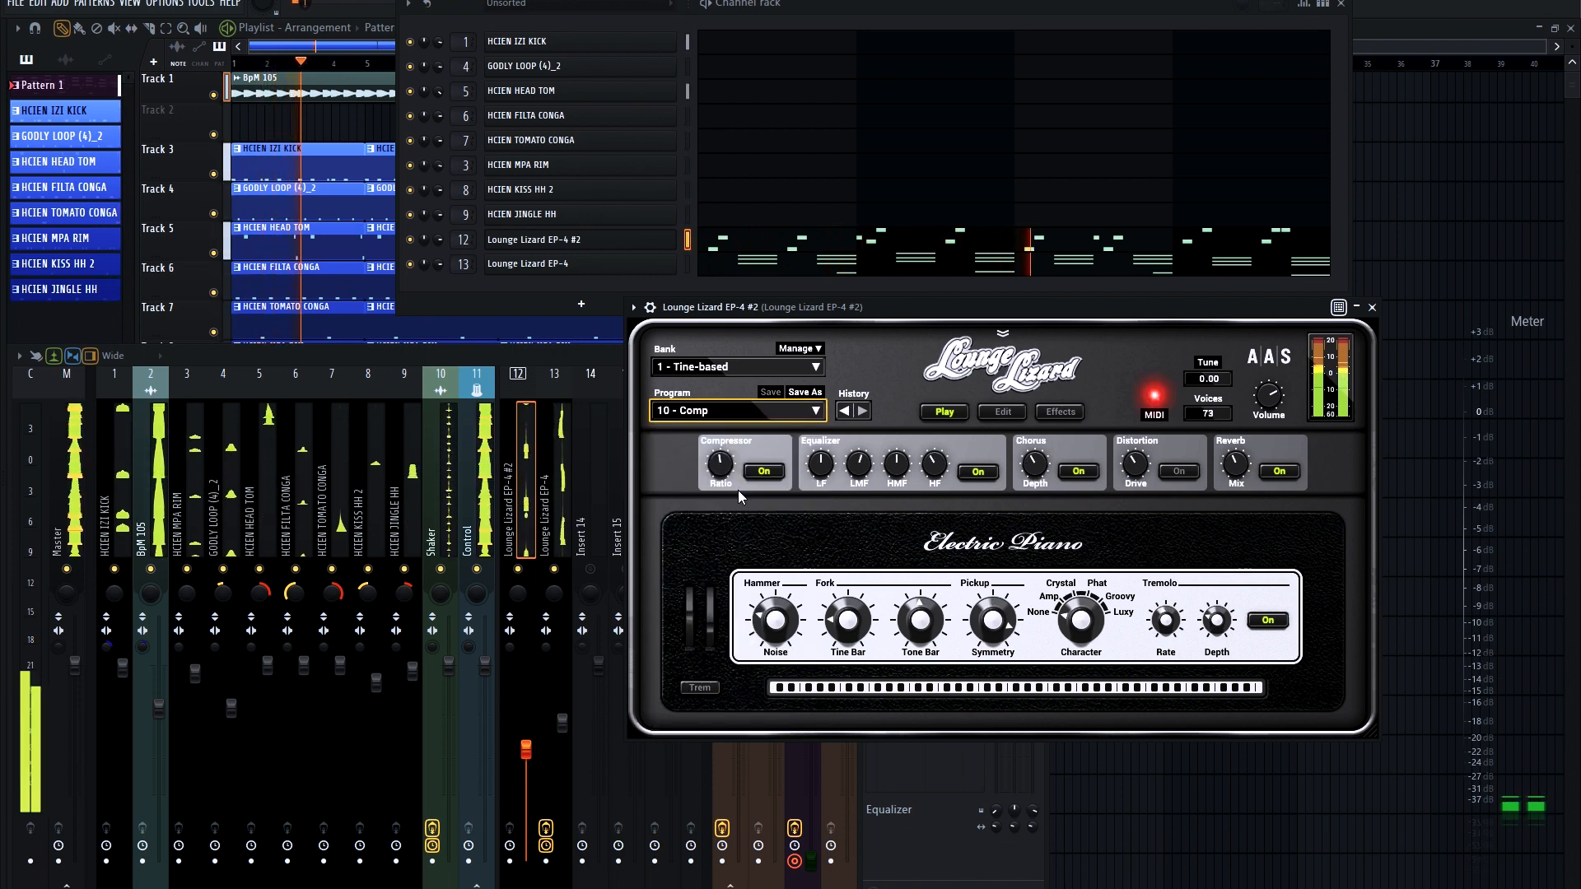
left_click(743, 409)
left_click(710, 673)
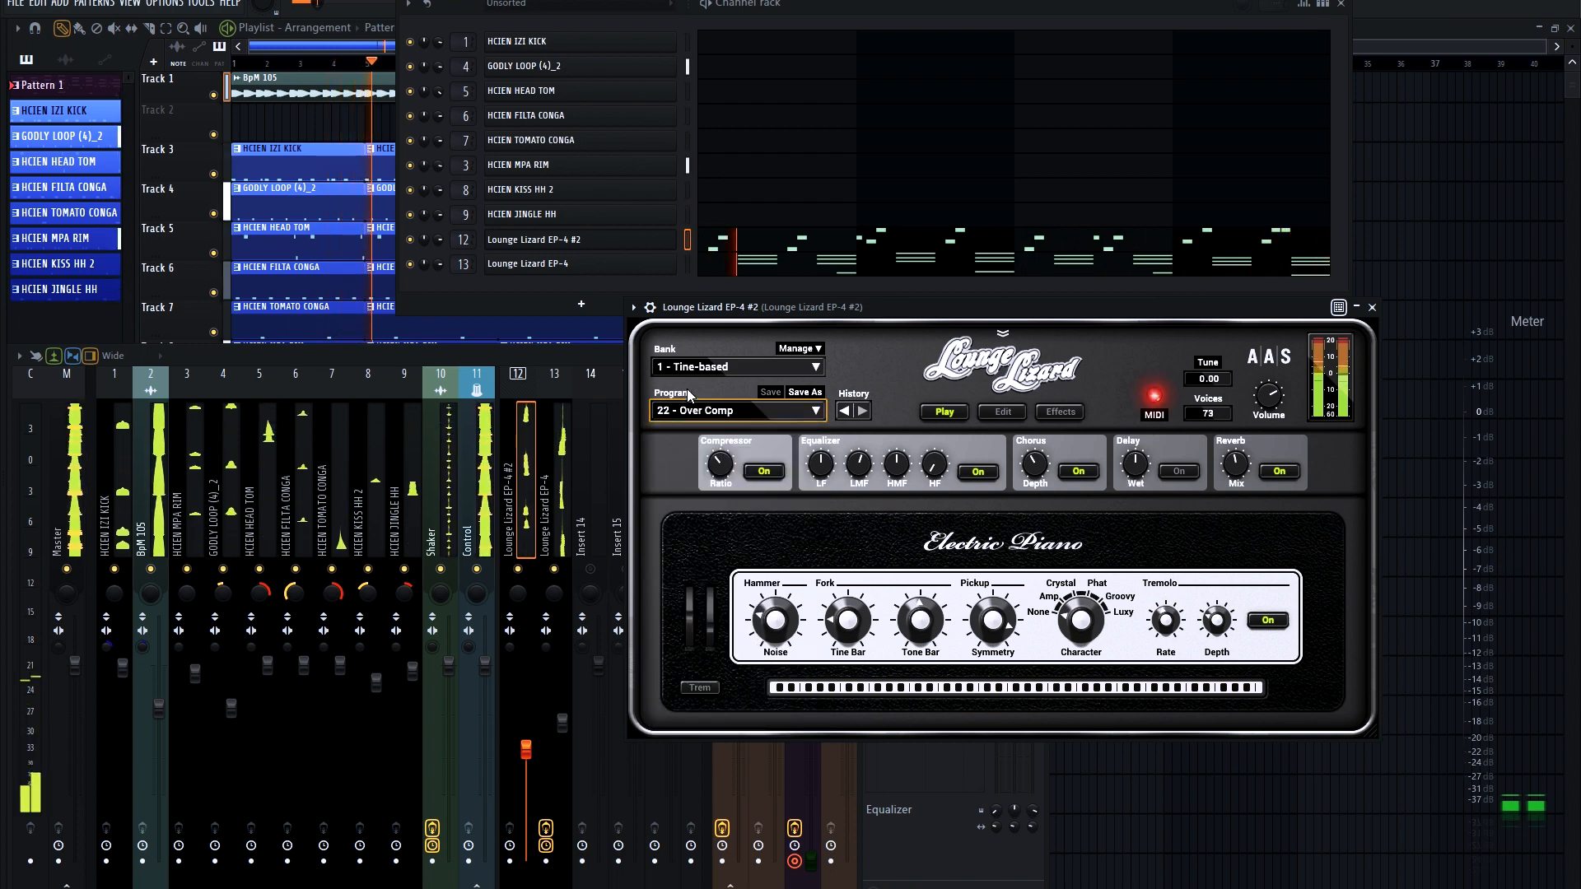
Load the Tine-based program 27 - NE3 2 and play the beat to hear it.
left_click(728, 414)
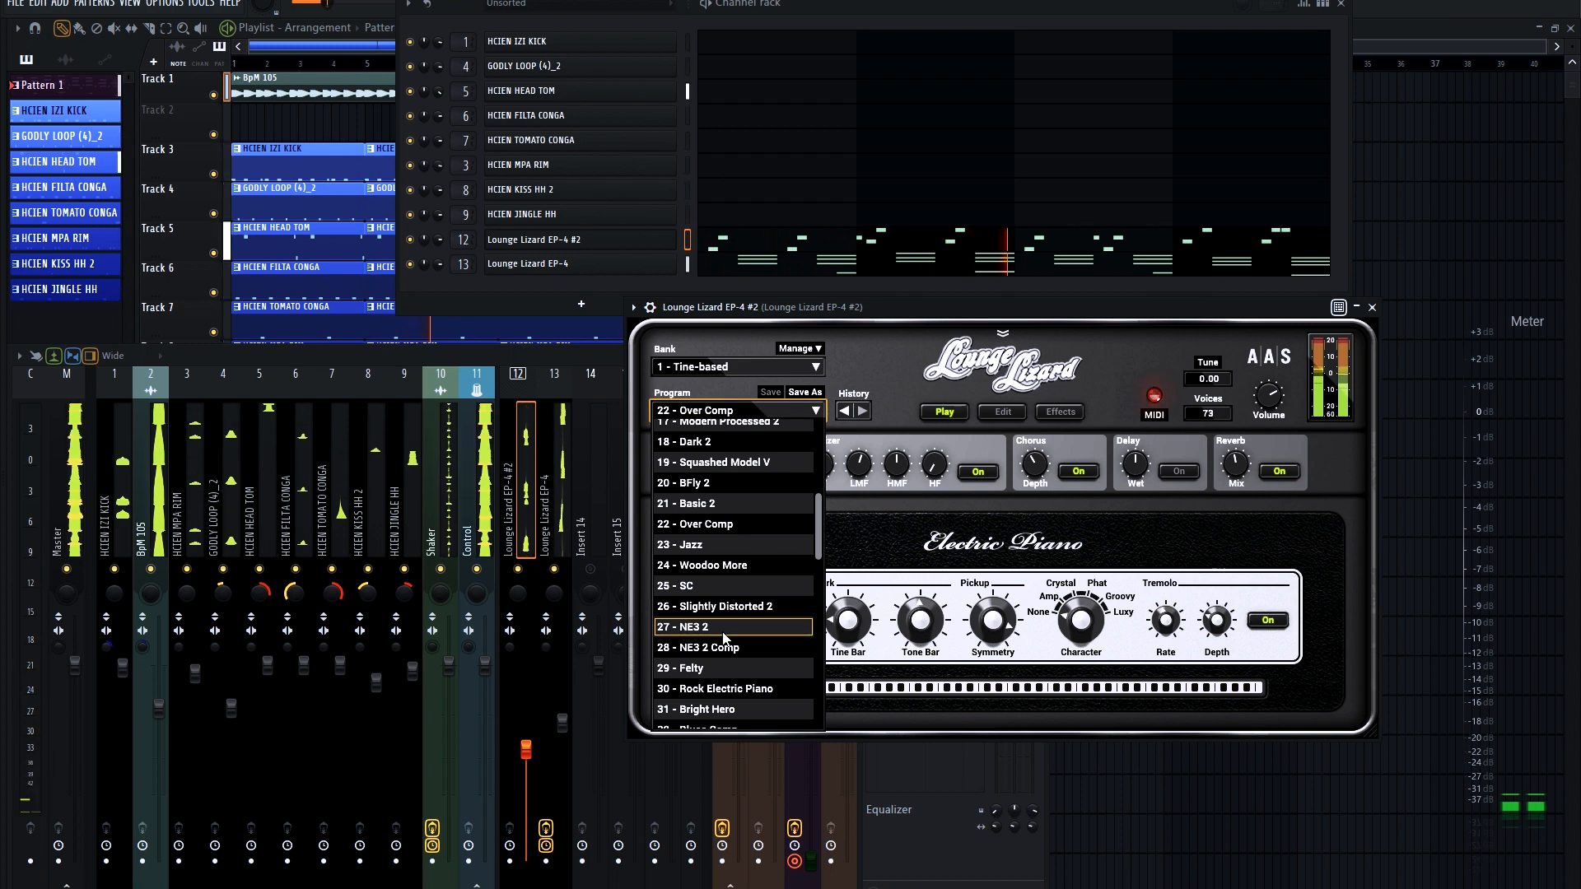
left_click(724, 632)
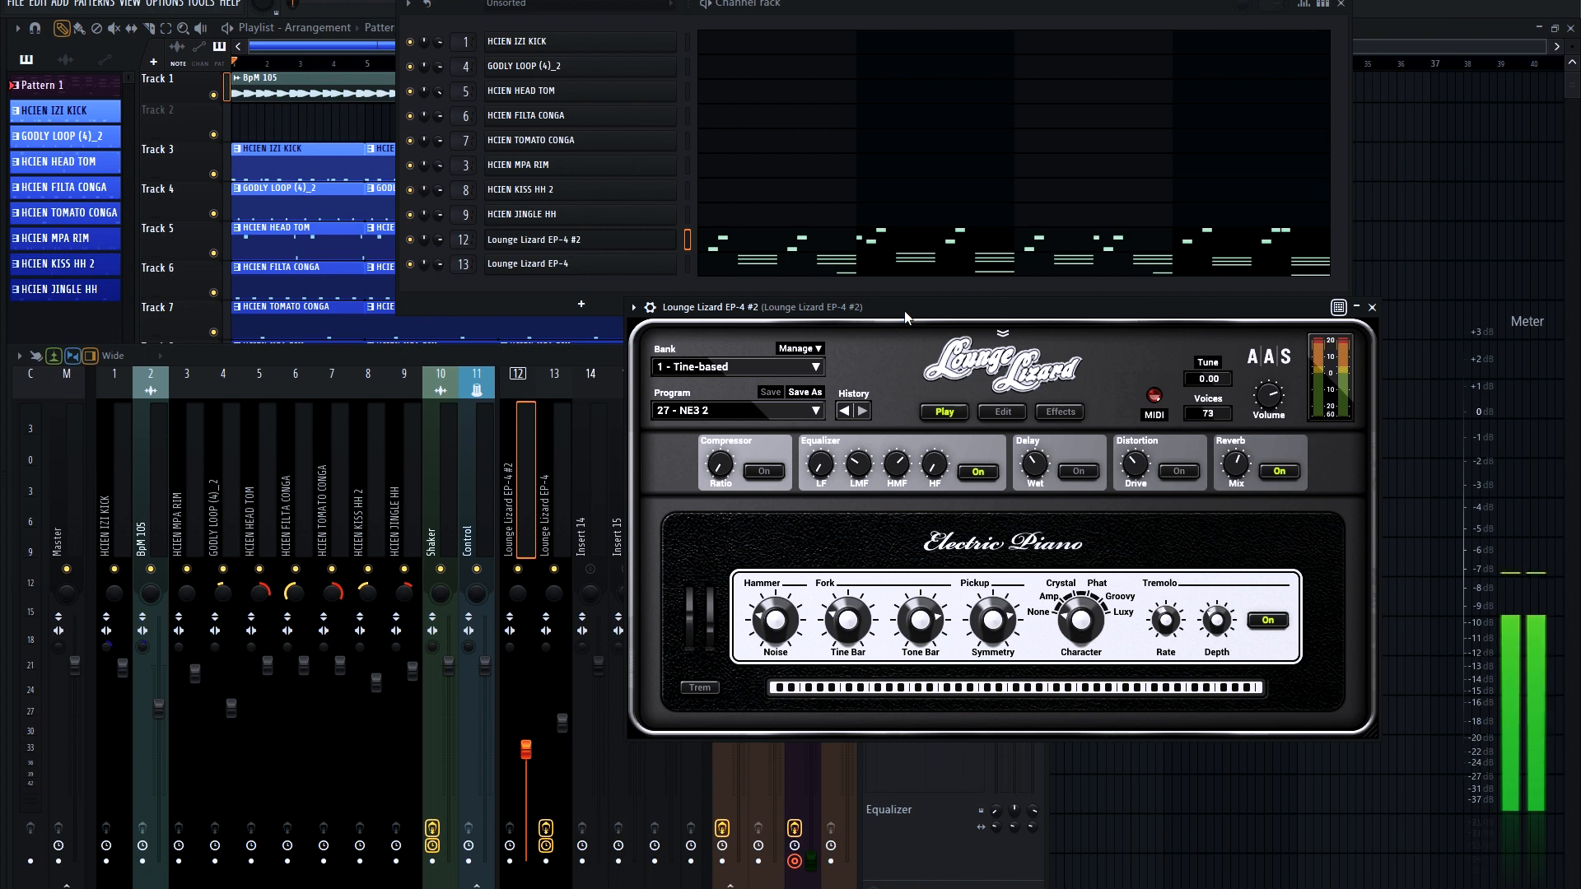
left_click_drag(905, 309, 840, 304)
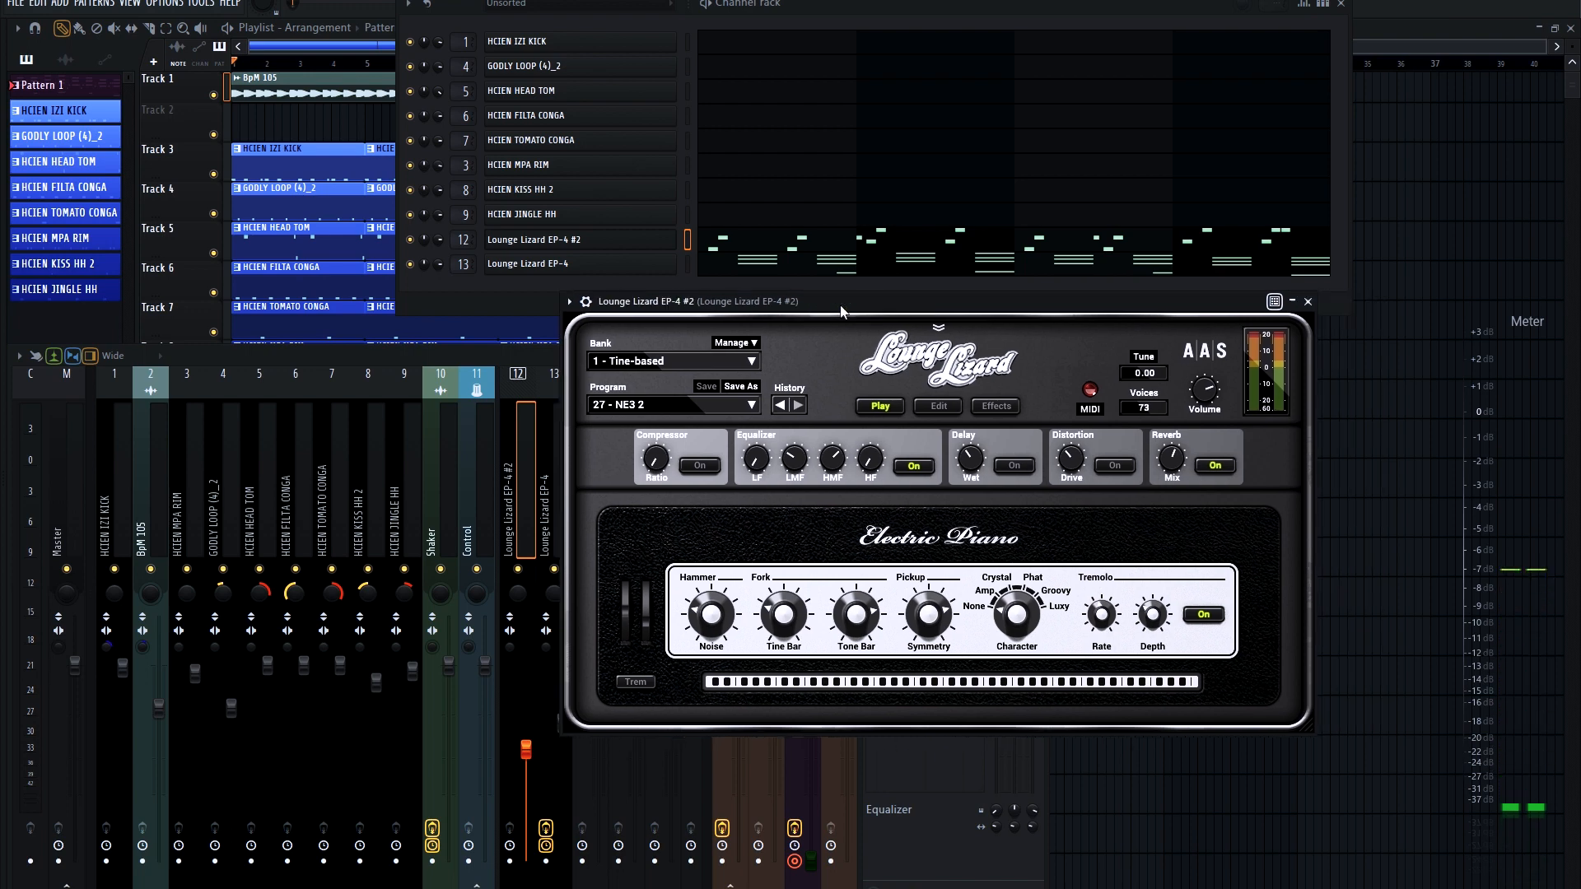
key("space")
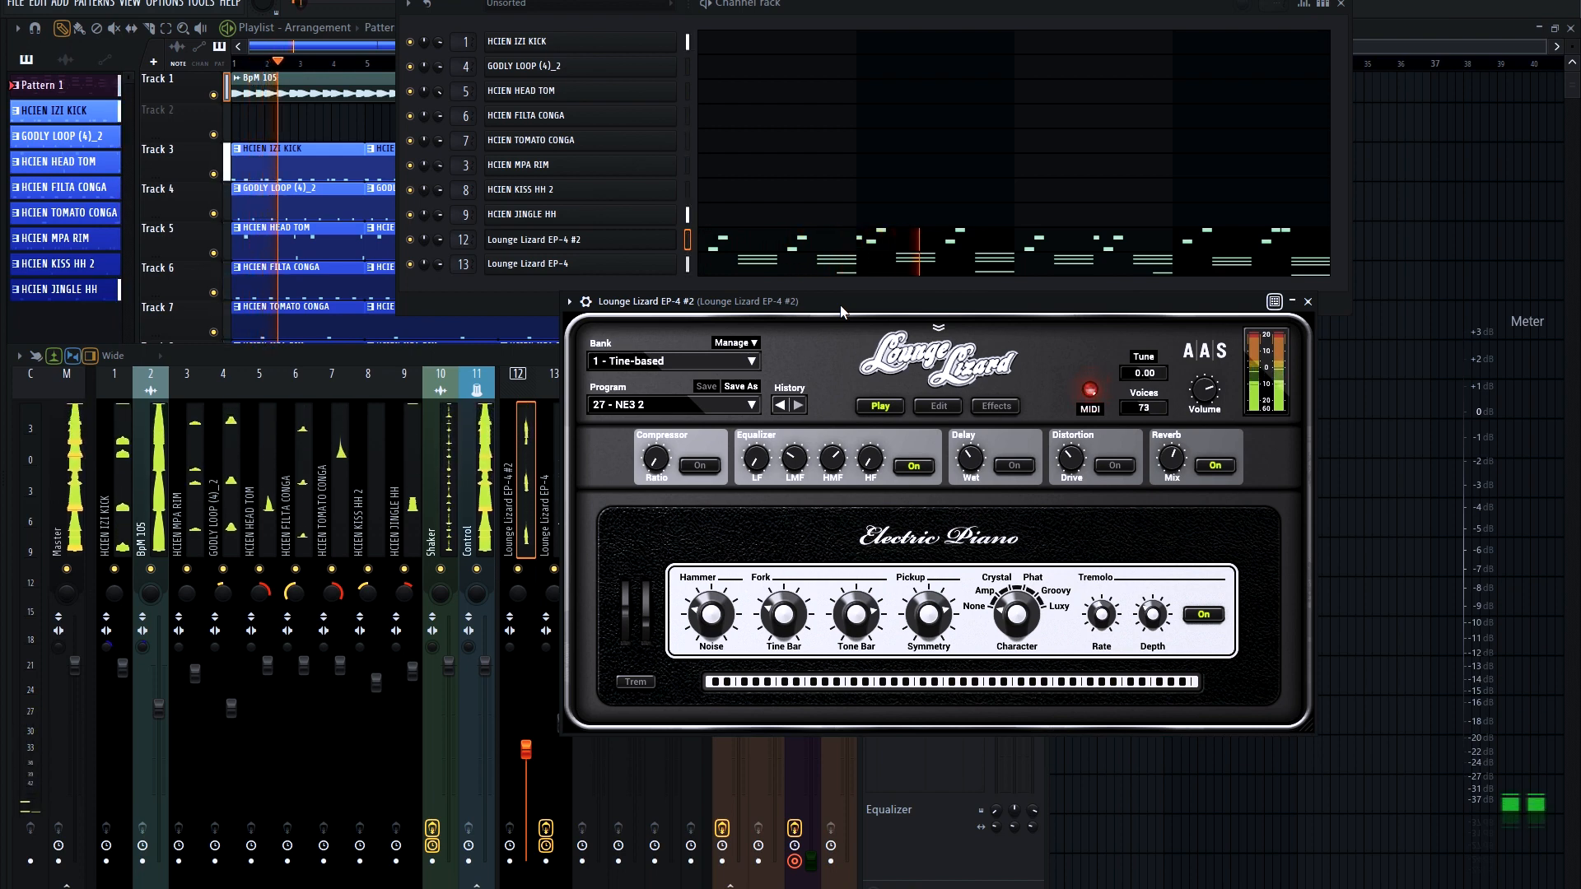
key("space")
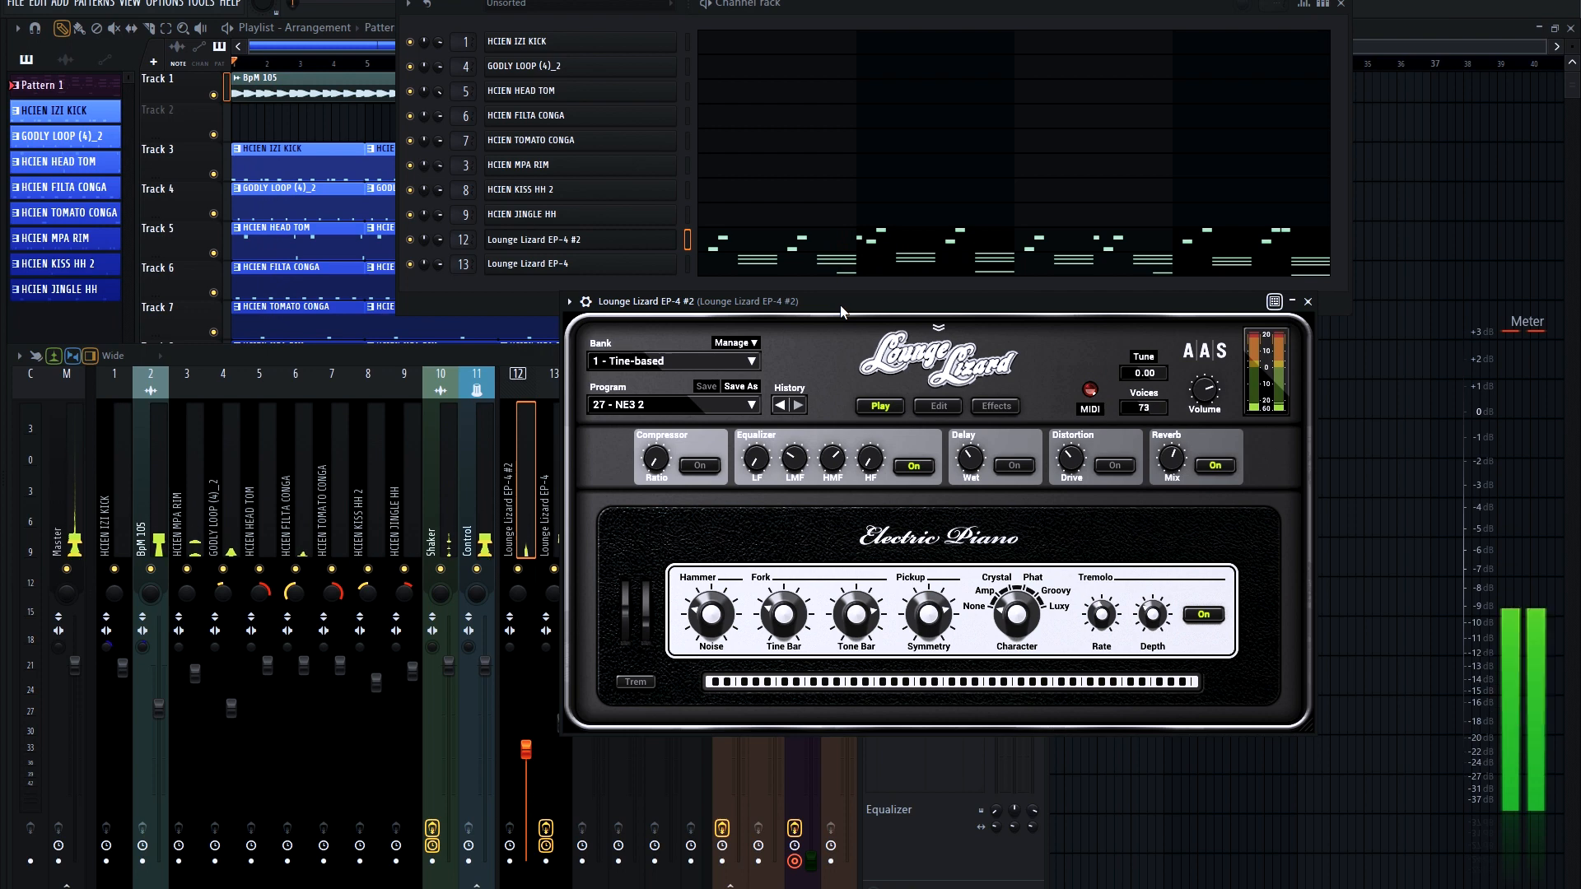
Load the program 12 - Pipe Organ from the Pianorgans bank and audition it with the beat.
left_click(667, 406)
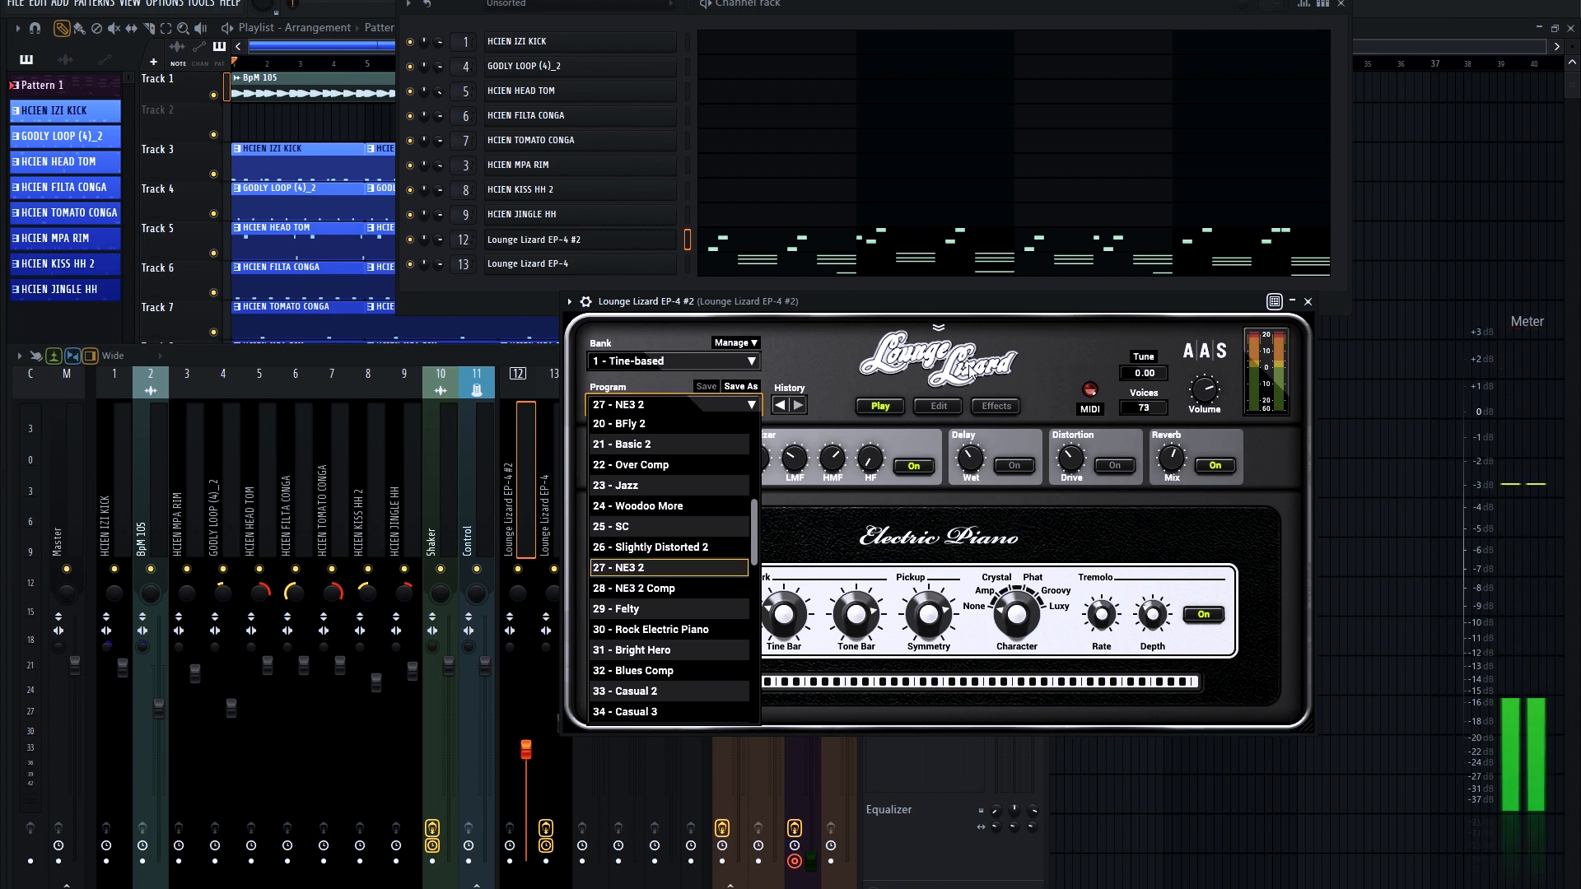
left_click(826, 359)
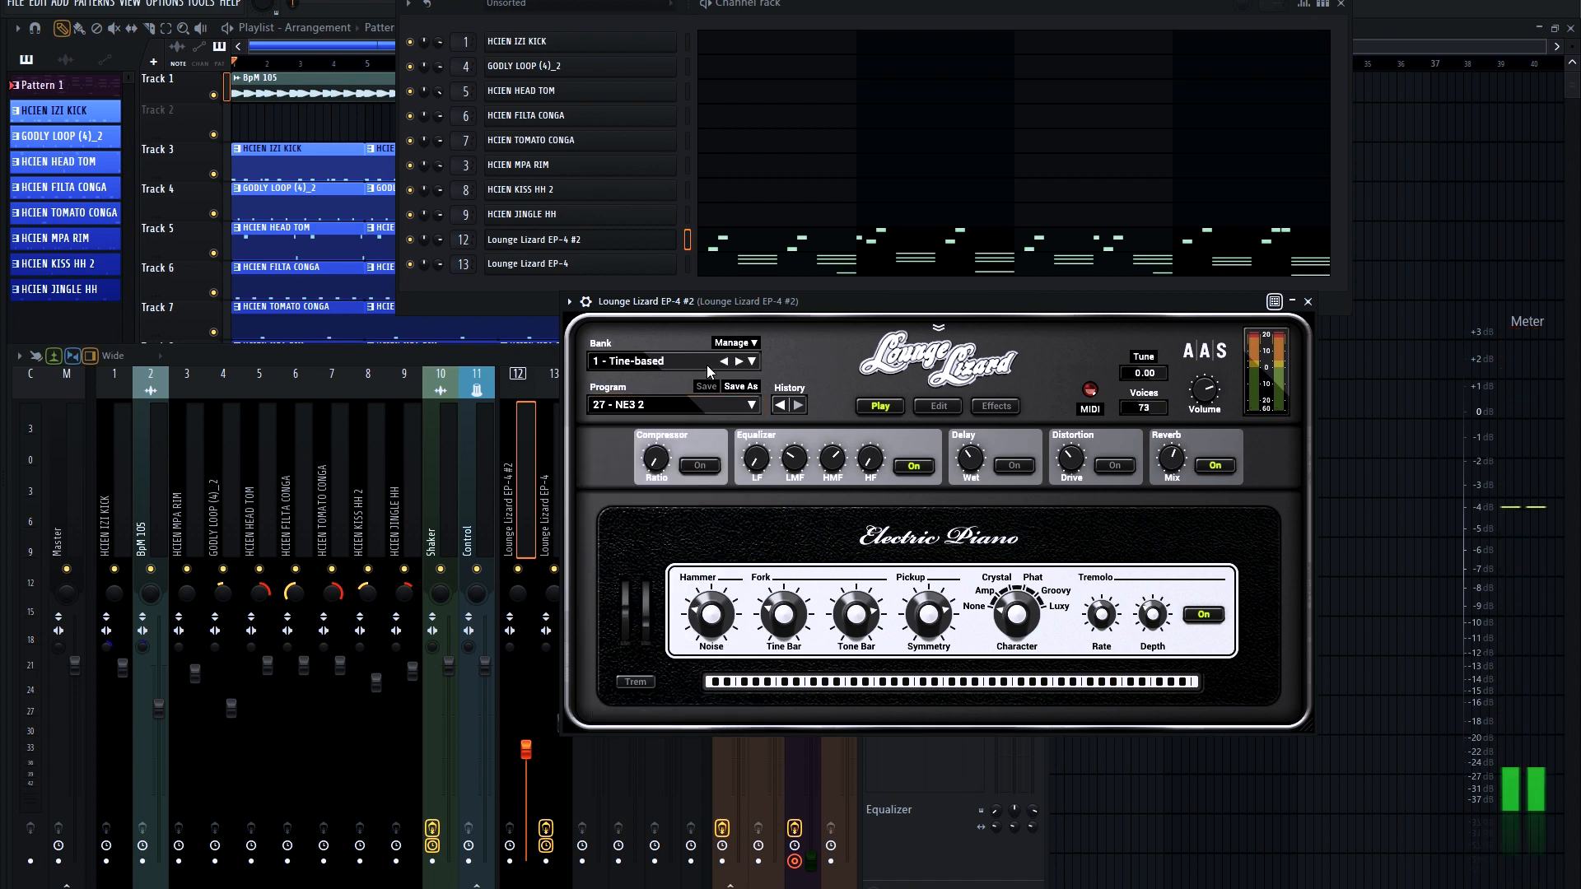
scroll(707, 364, "down", 5)
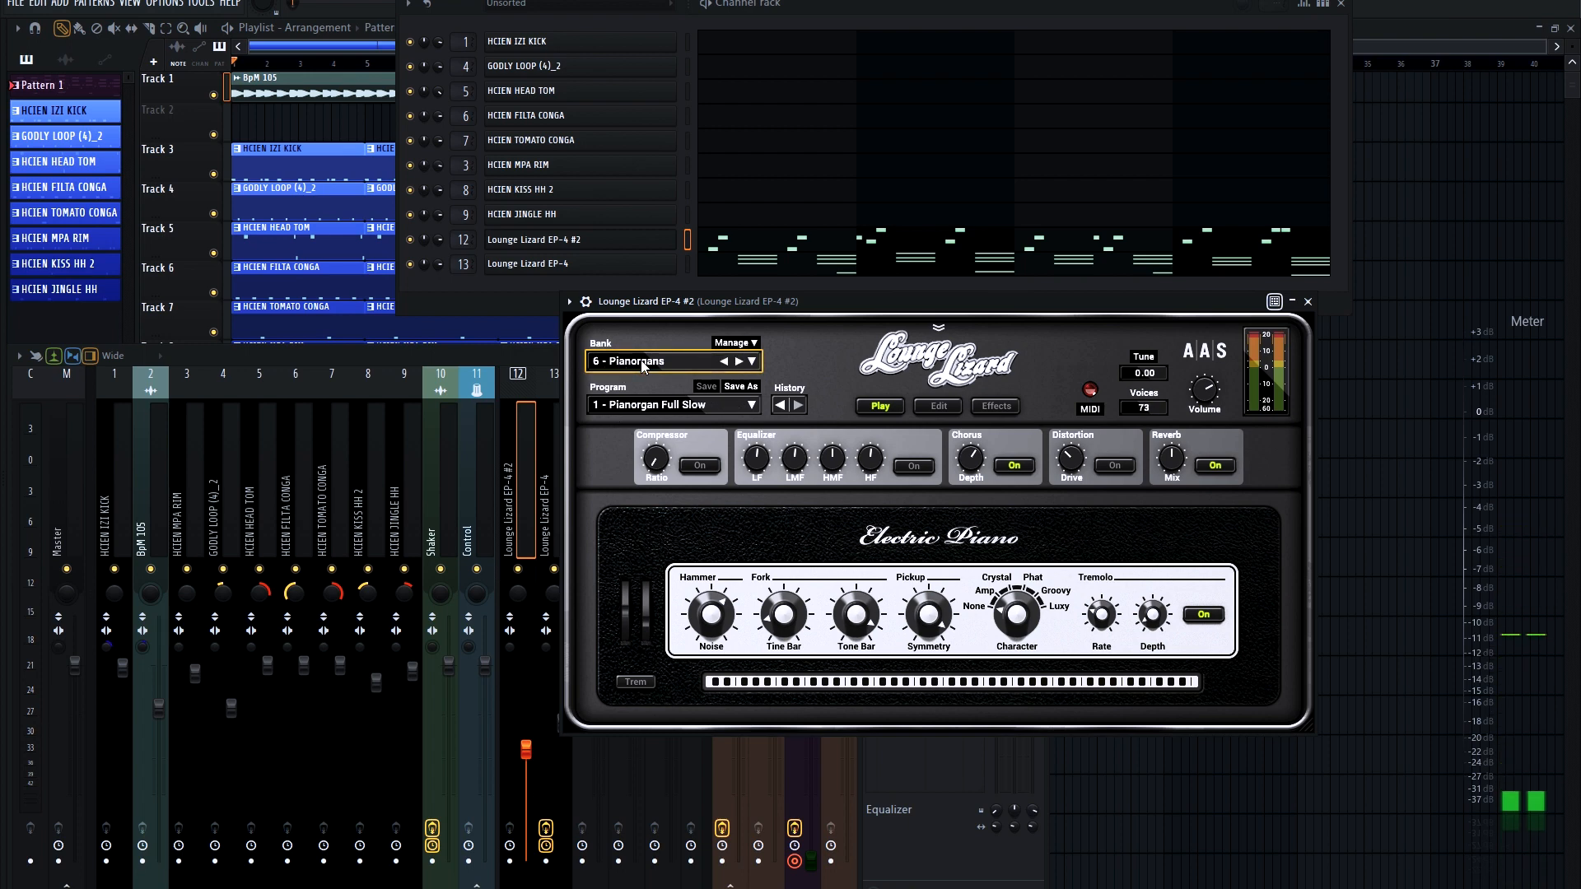
left_click(631, 405)
scroll(642, 626, "down", 1)
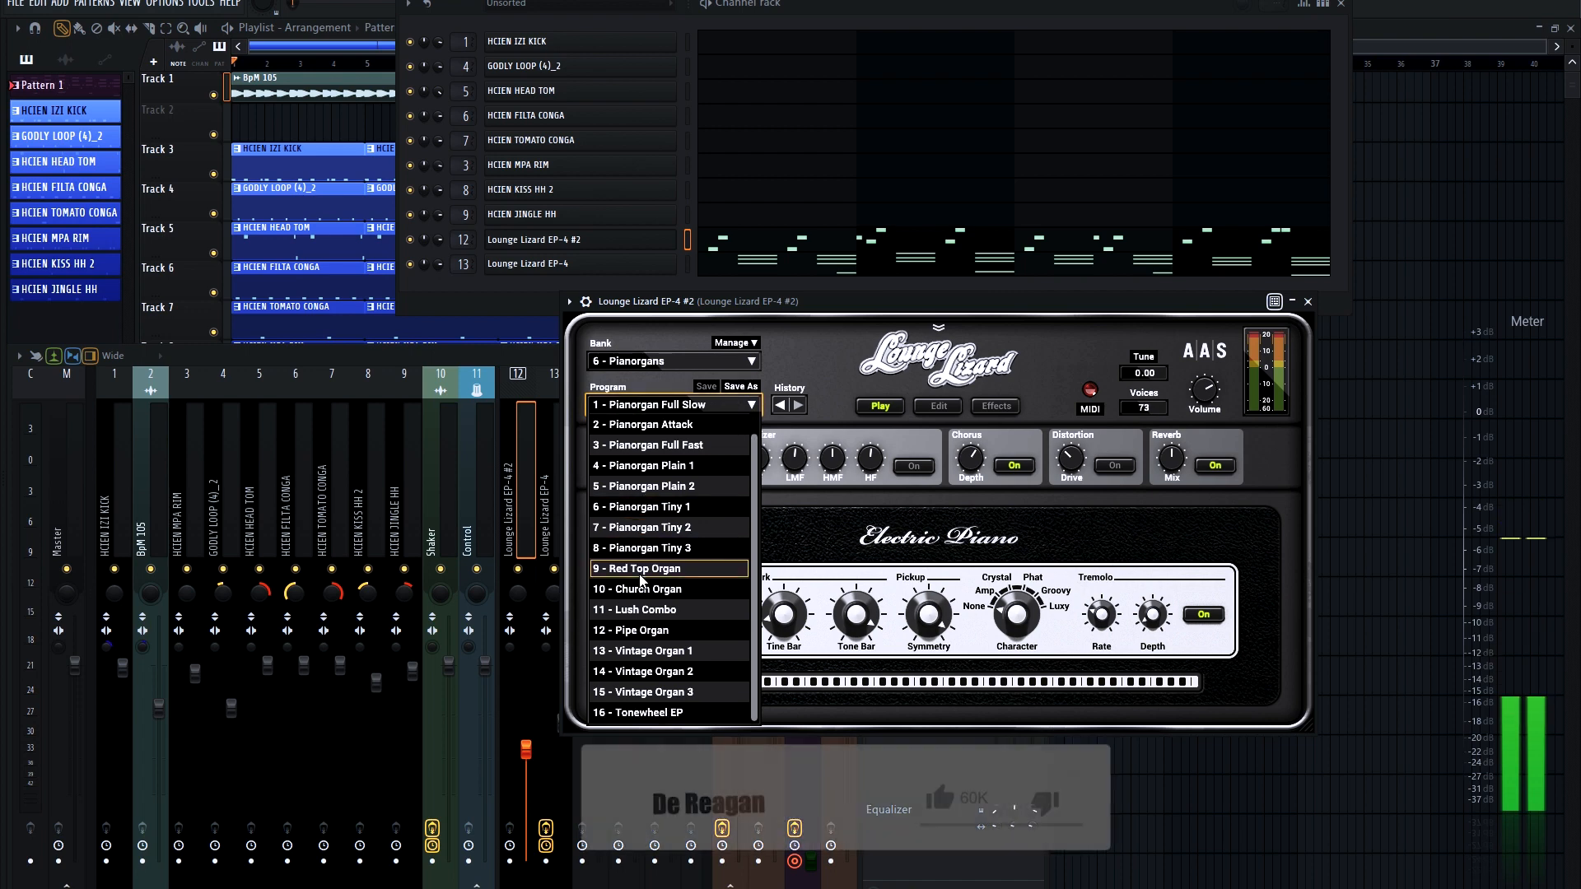
left_click(641, 635)
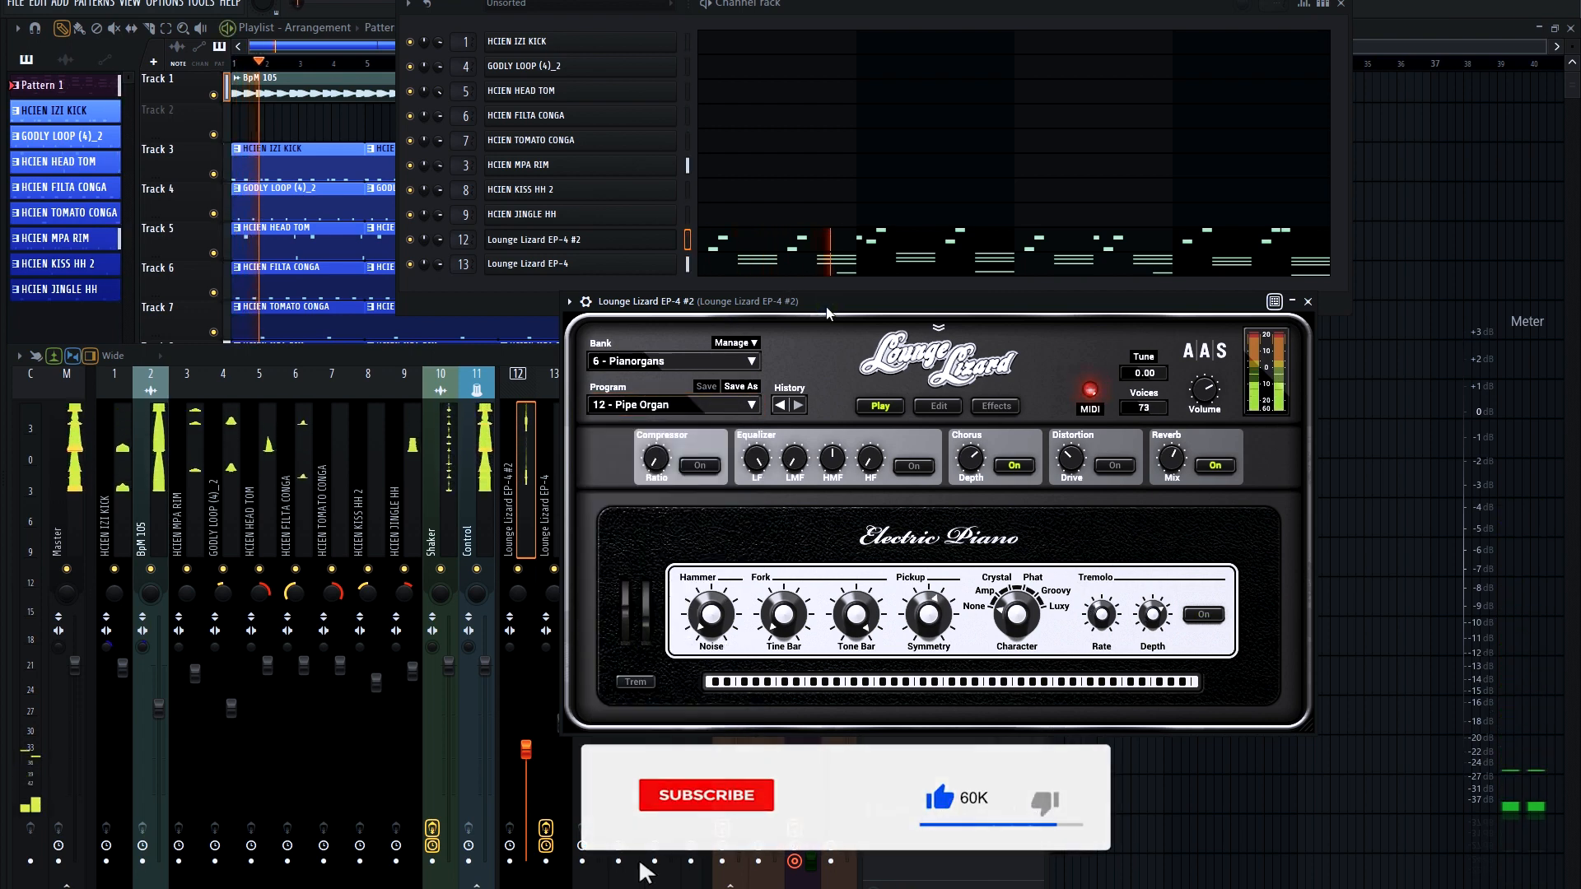
key("space")
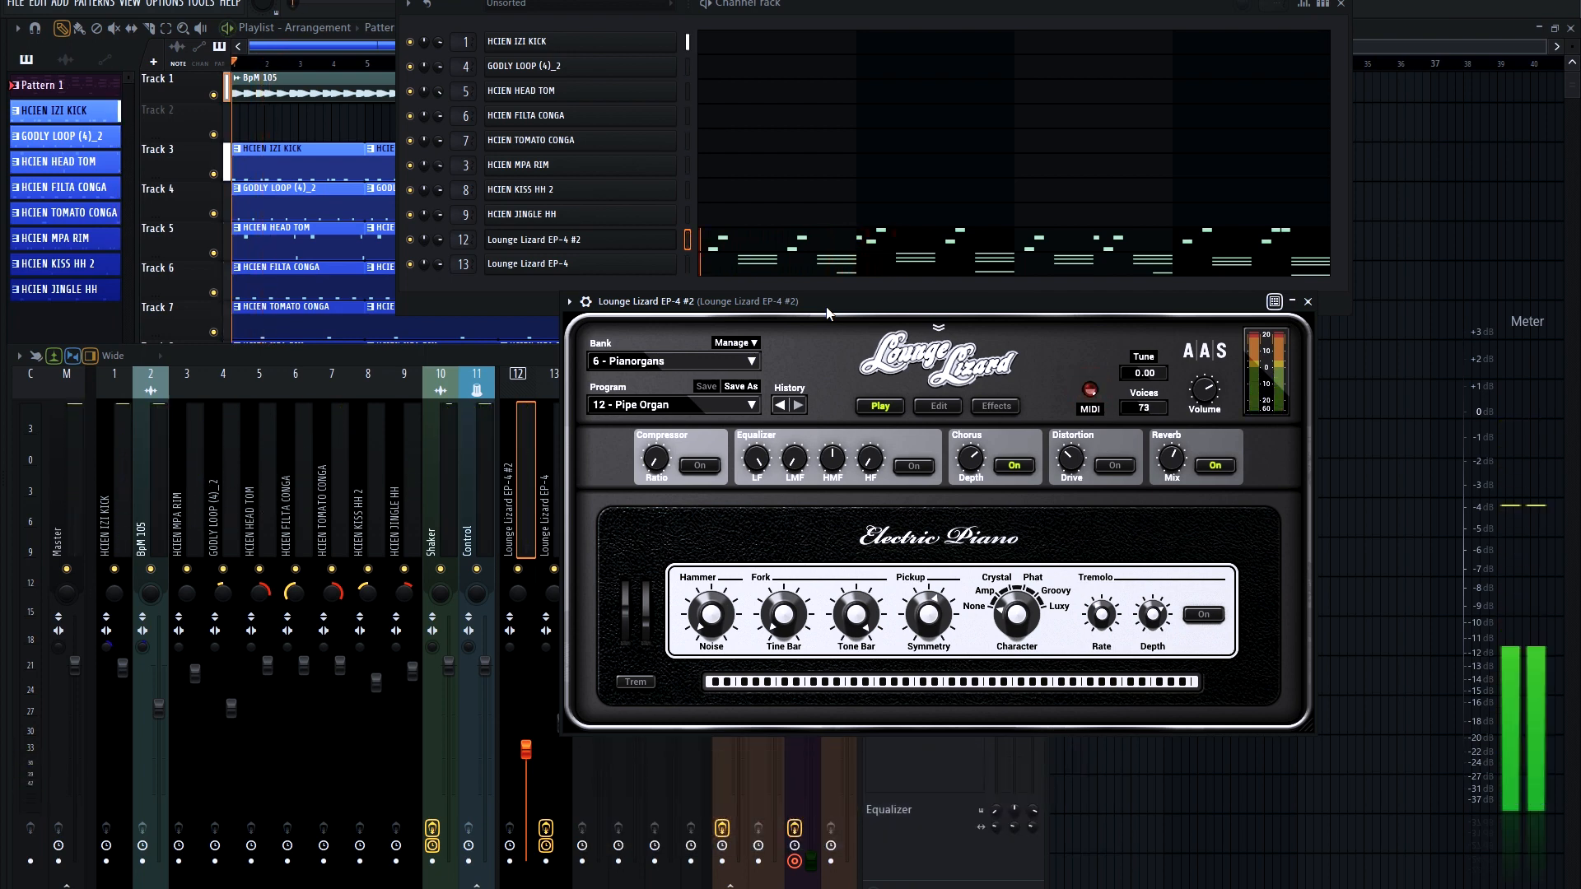
key("space")
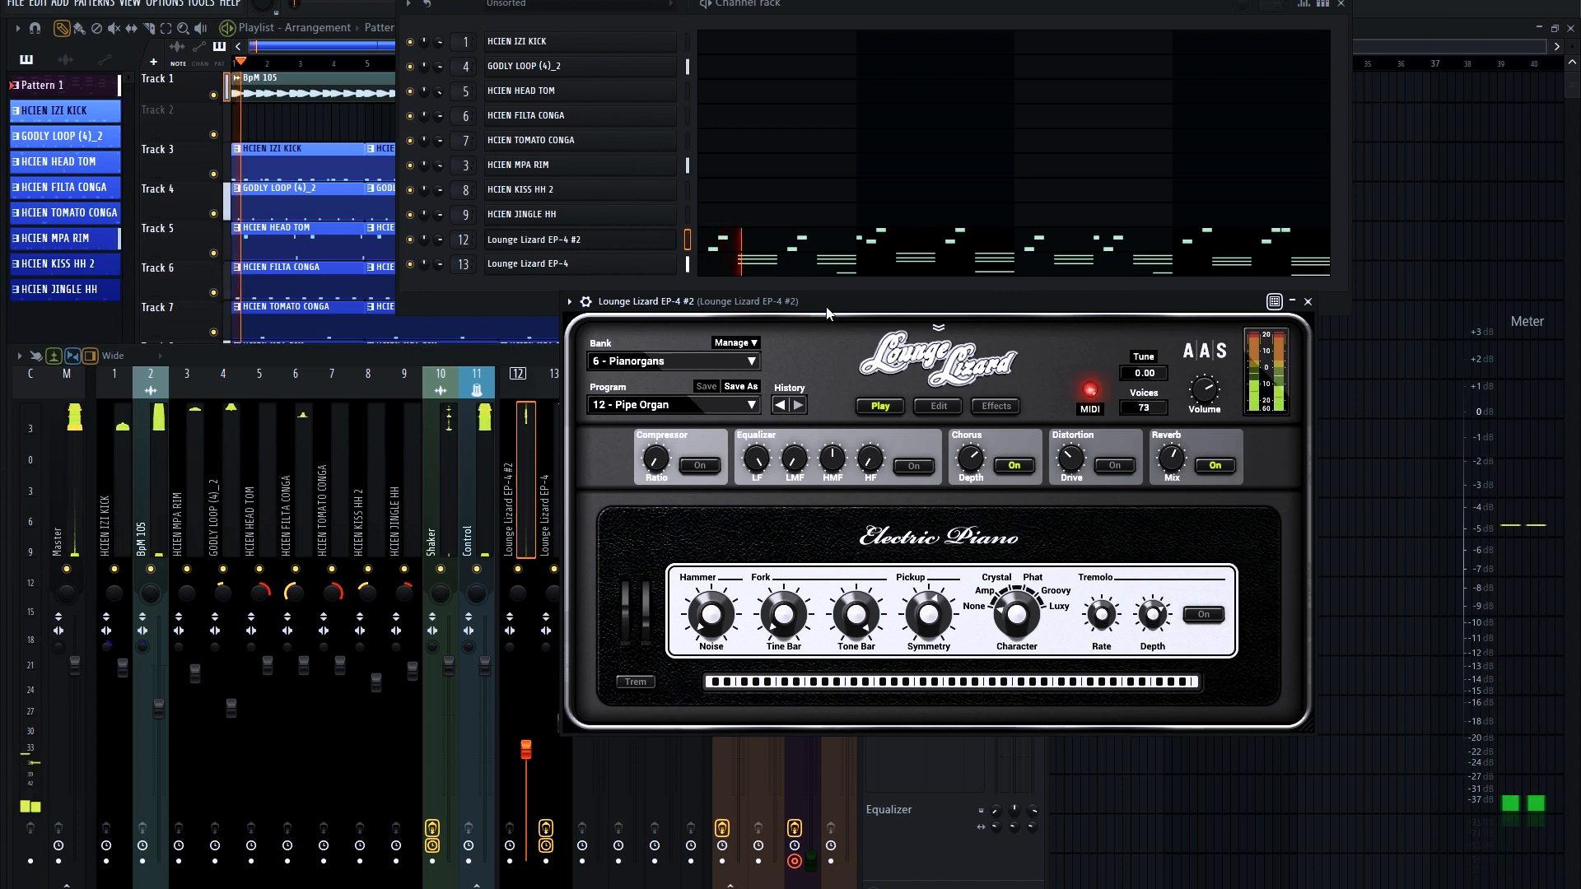
Return the instrument to the Tine-based bank with the program 27 - NE3 2.
left_click(675, 364)
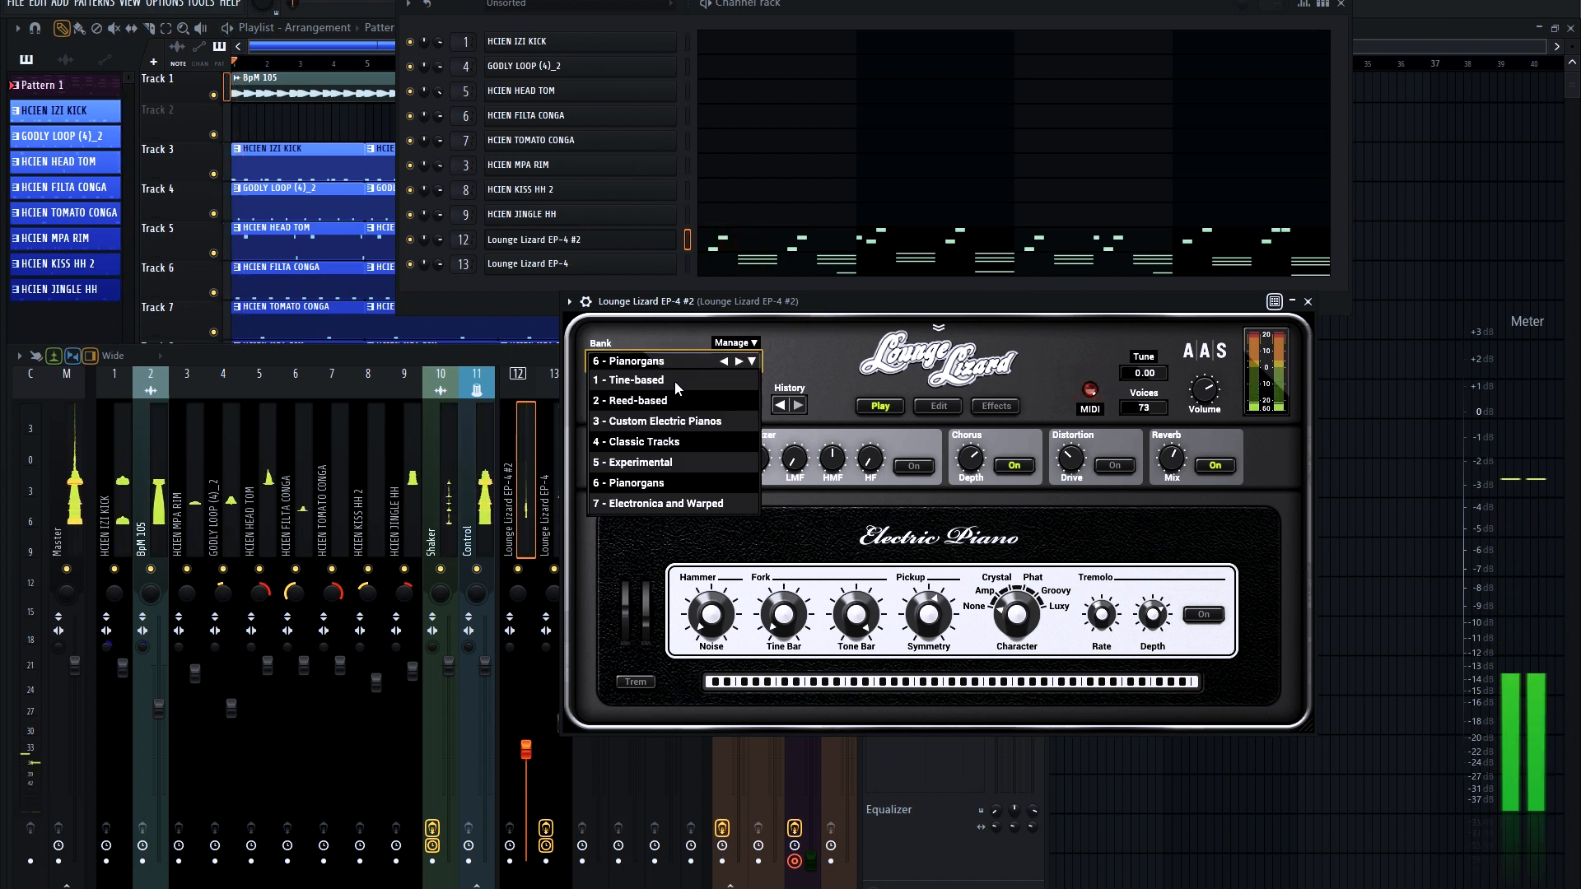
left_click(663, 381)
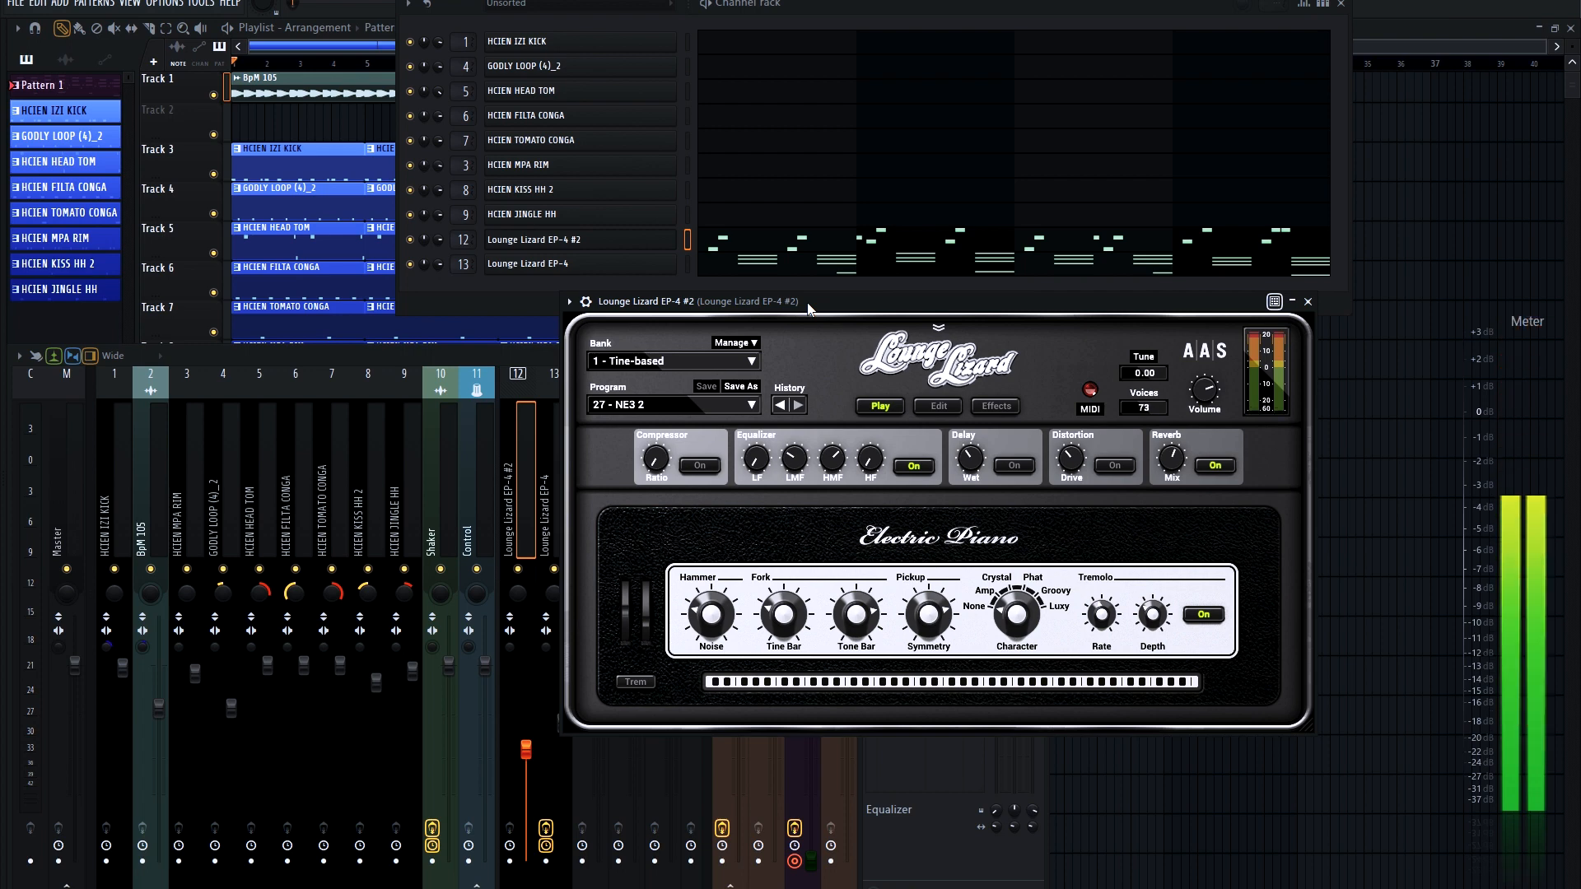
Examine the instrument's Edit and Effects parameters, then return to the Edit view and reposition the window.
left_click_drag(807, 303, 801, 303)
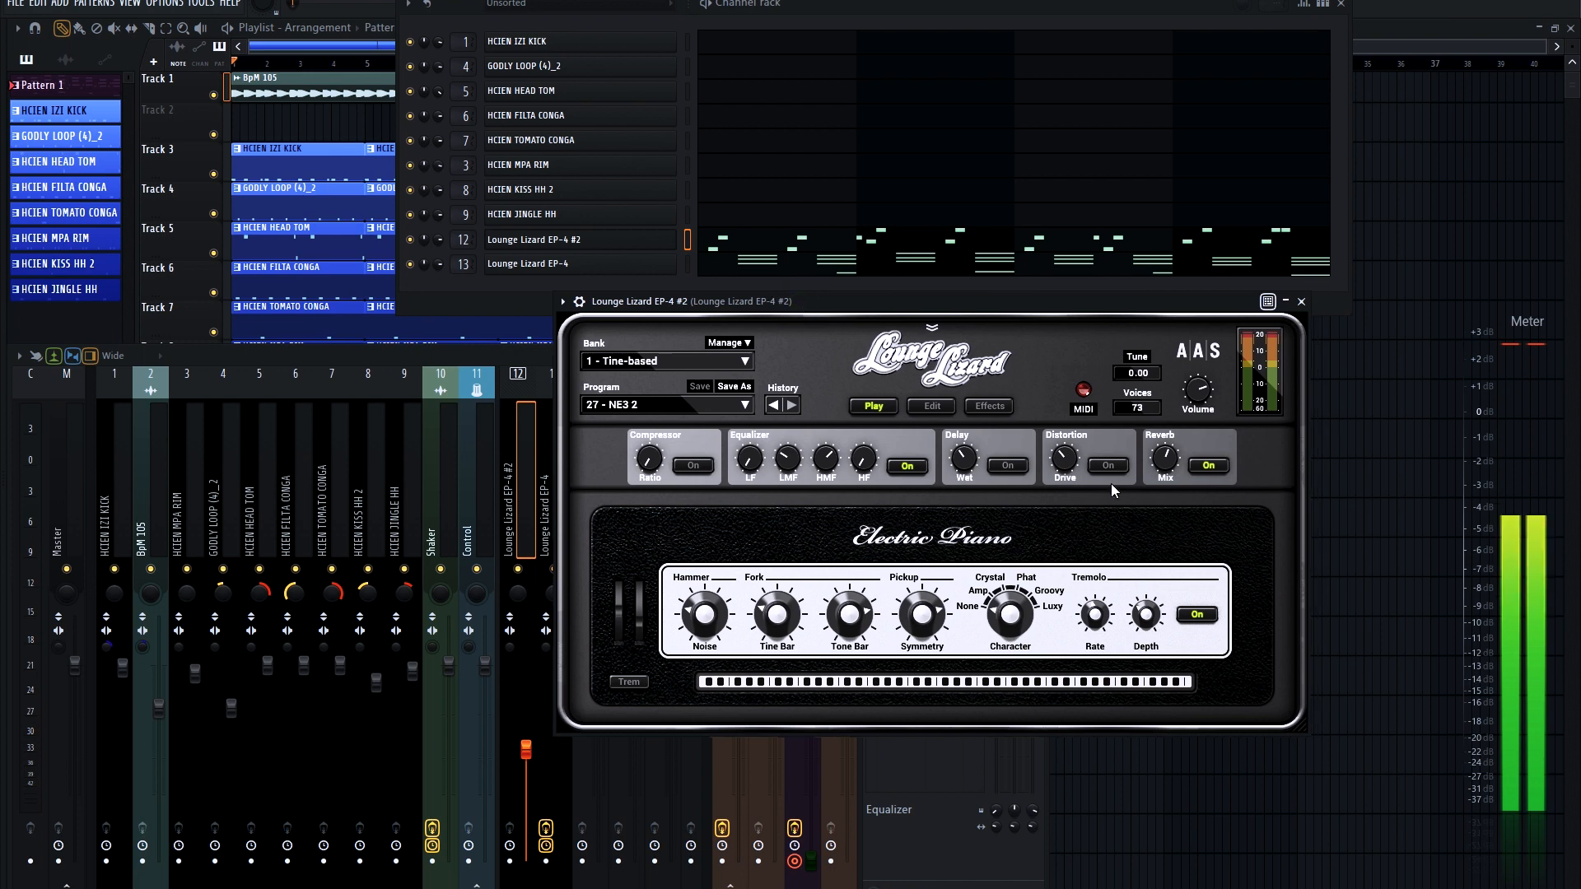
left_click(921, 405)
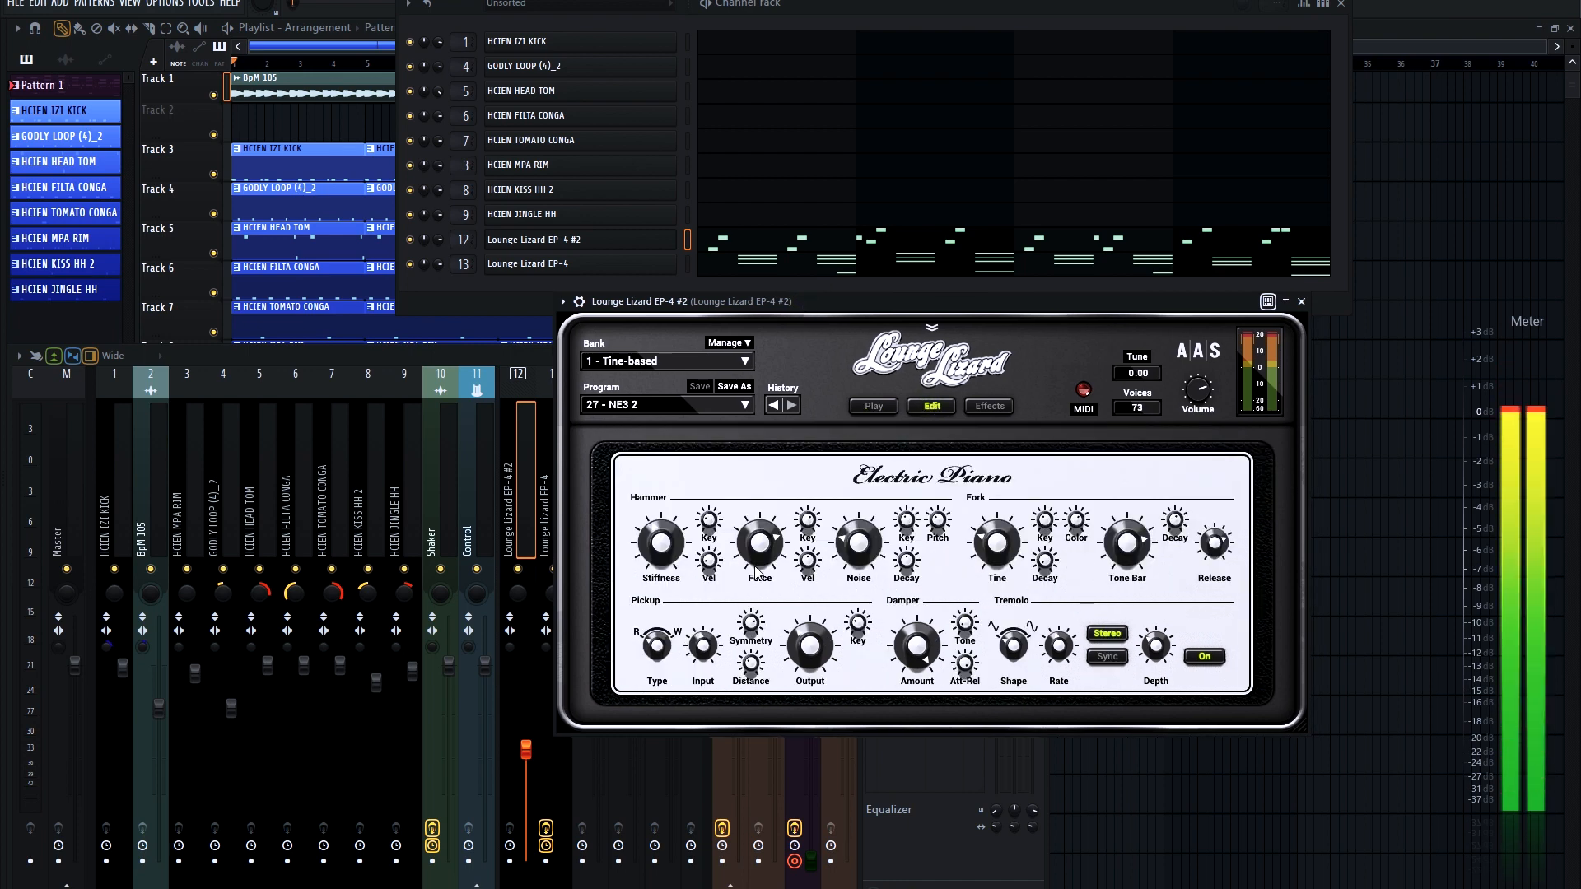
left_click(994, 406)
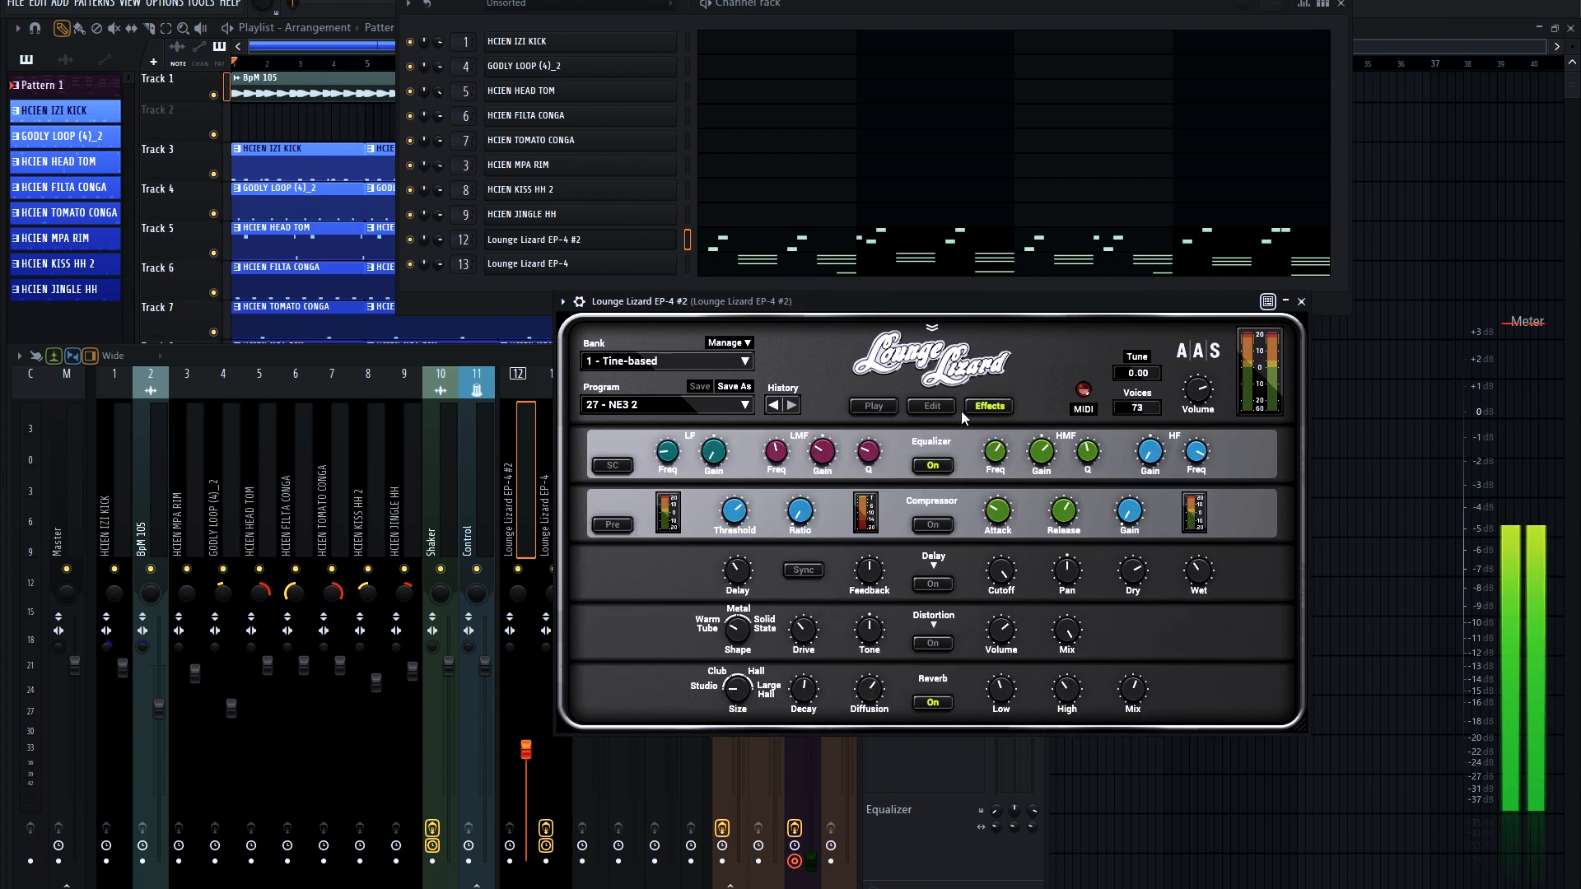
left_click(937, 408)
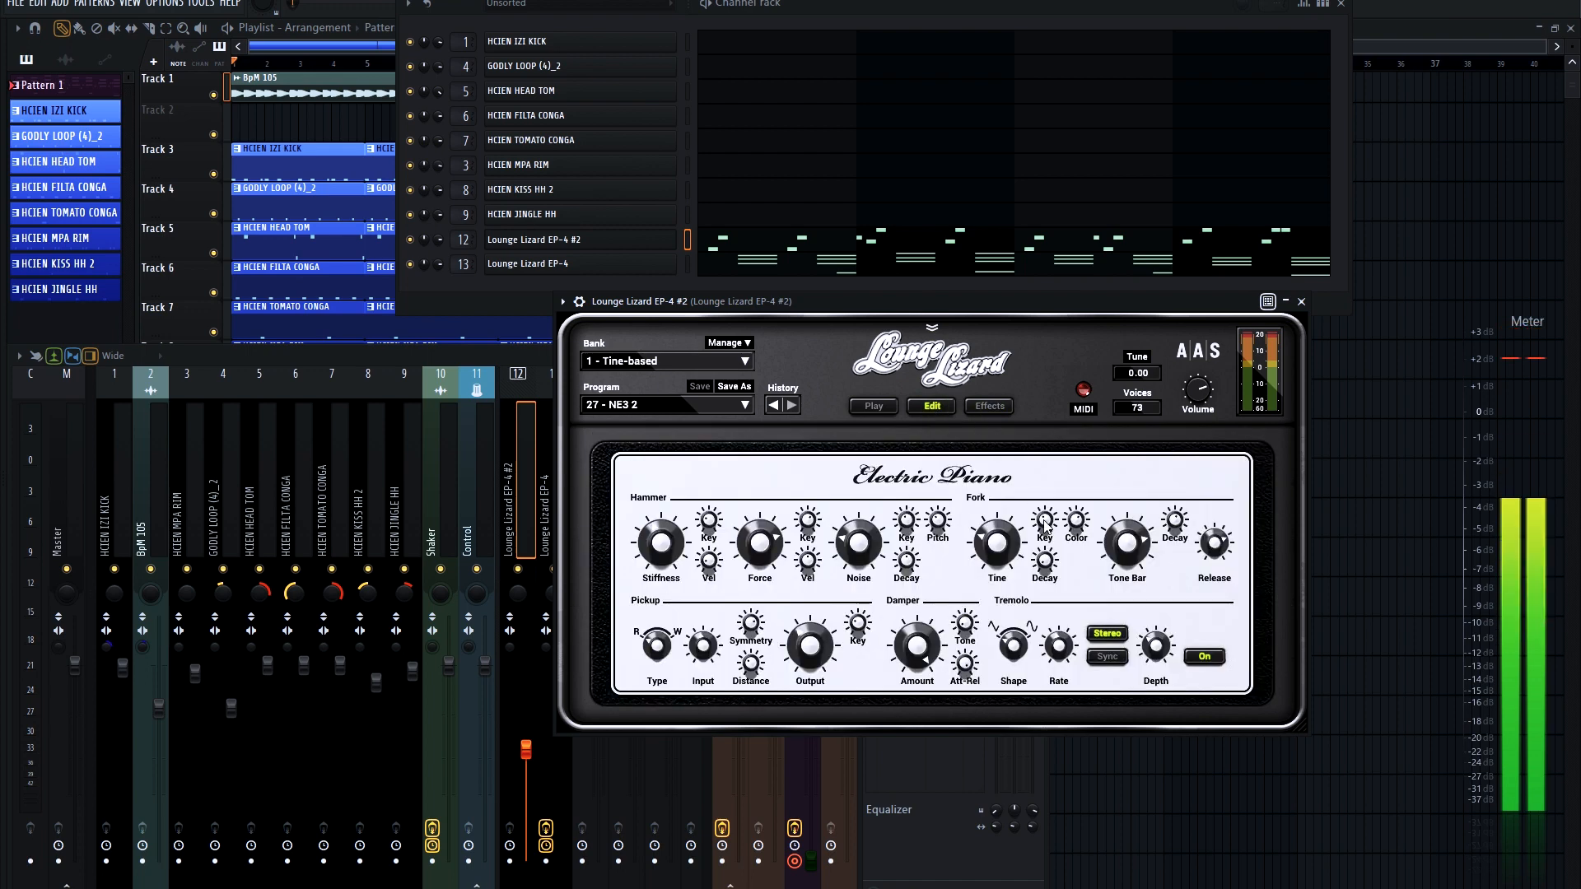
left_click_drag(918, 301, 993, 303)
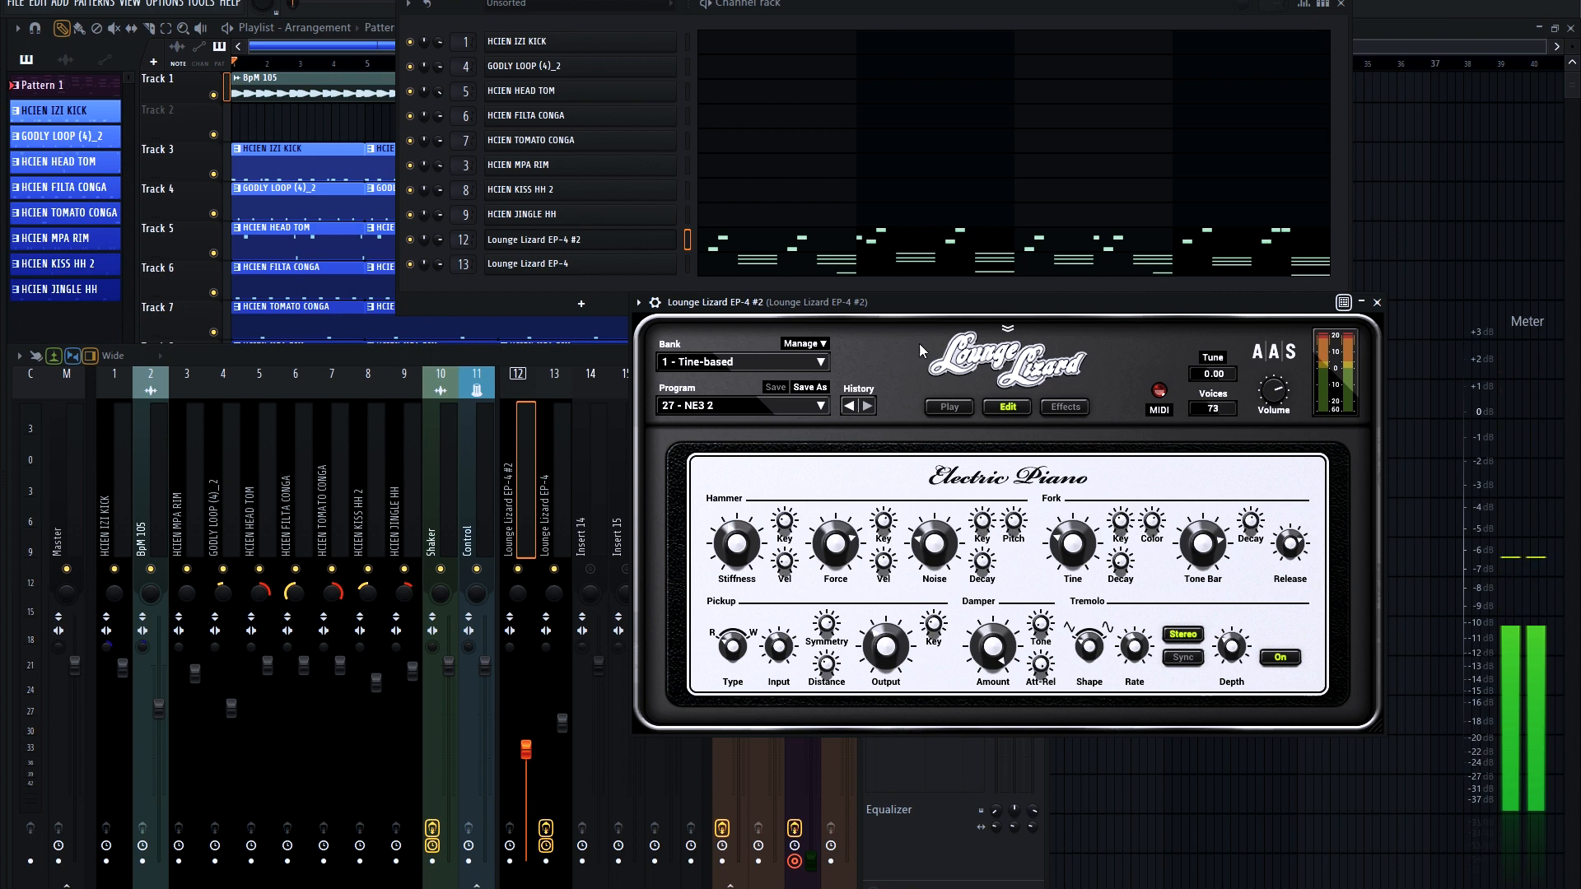
Reposition the instrument window and adjust the Hammer Stiffness to about 335 Hz.
left_click_drag(929, 315, 914, 327)
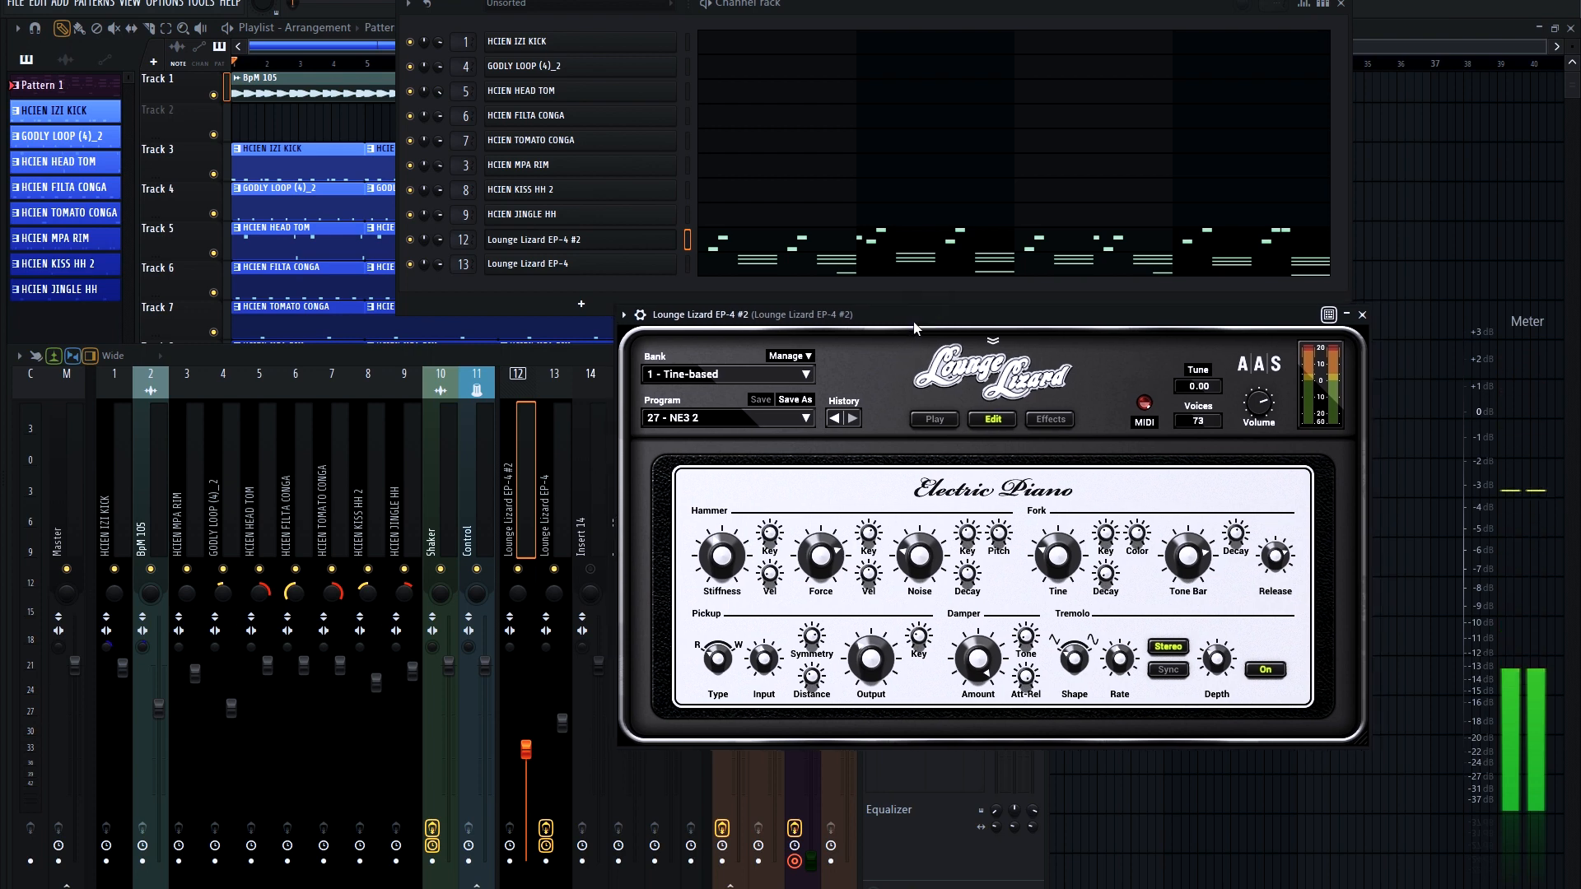
left_click_drag(723, 556, 723, 523)
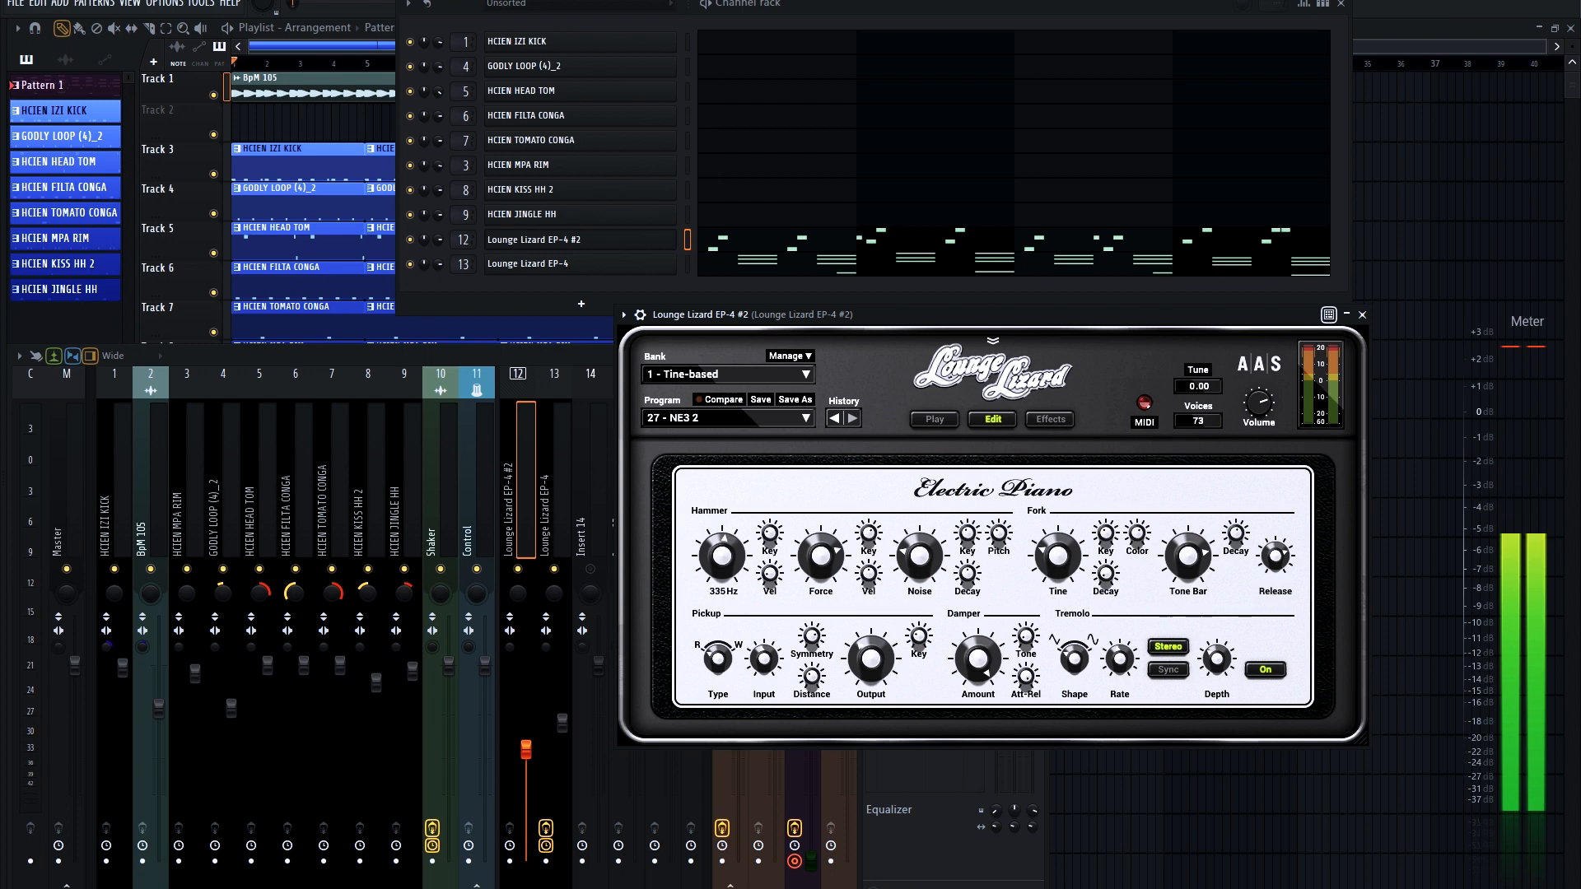
mouse_move(722, 556)
left_mouse_down()
mouse_move(721, 576)
mouse_move(722, 552)
left_mouse_up()
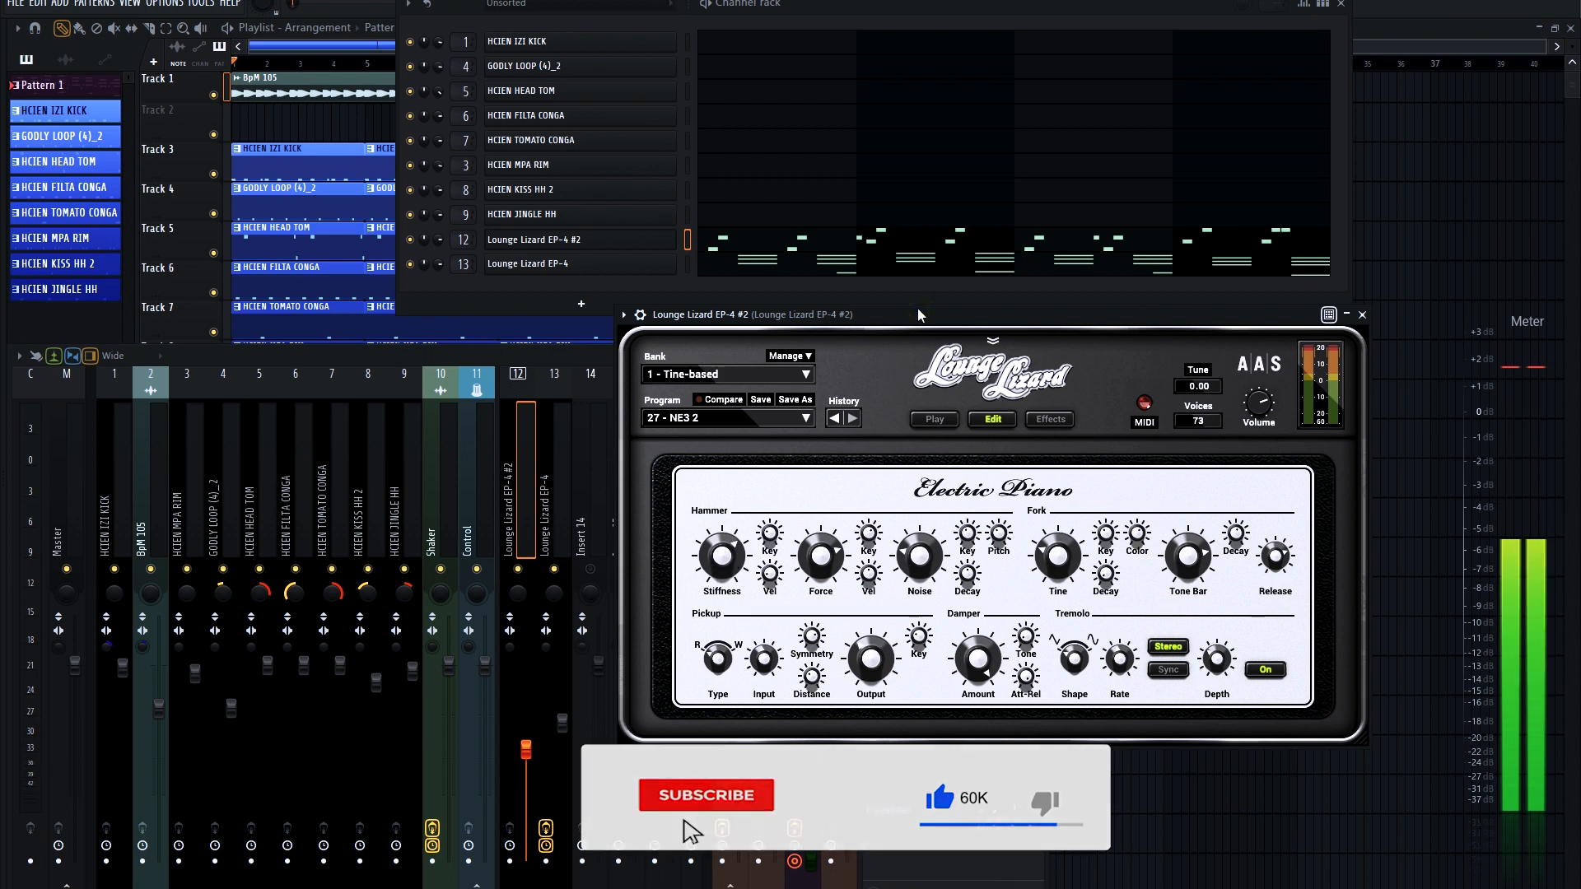
Audition Lounge Lizard EP-4 #2 on its own and with the full beat, and check its Hammer Stiffness value.
key("space")
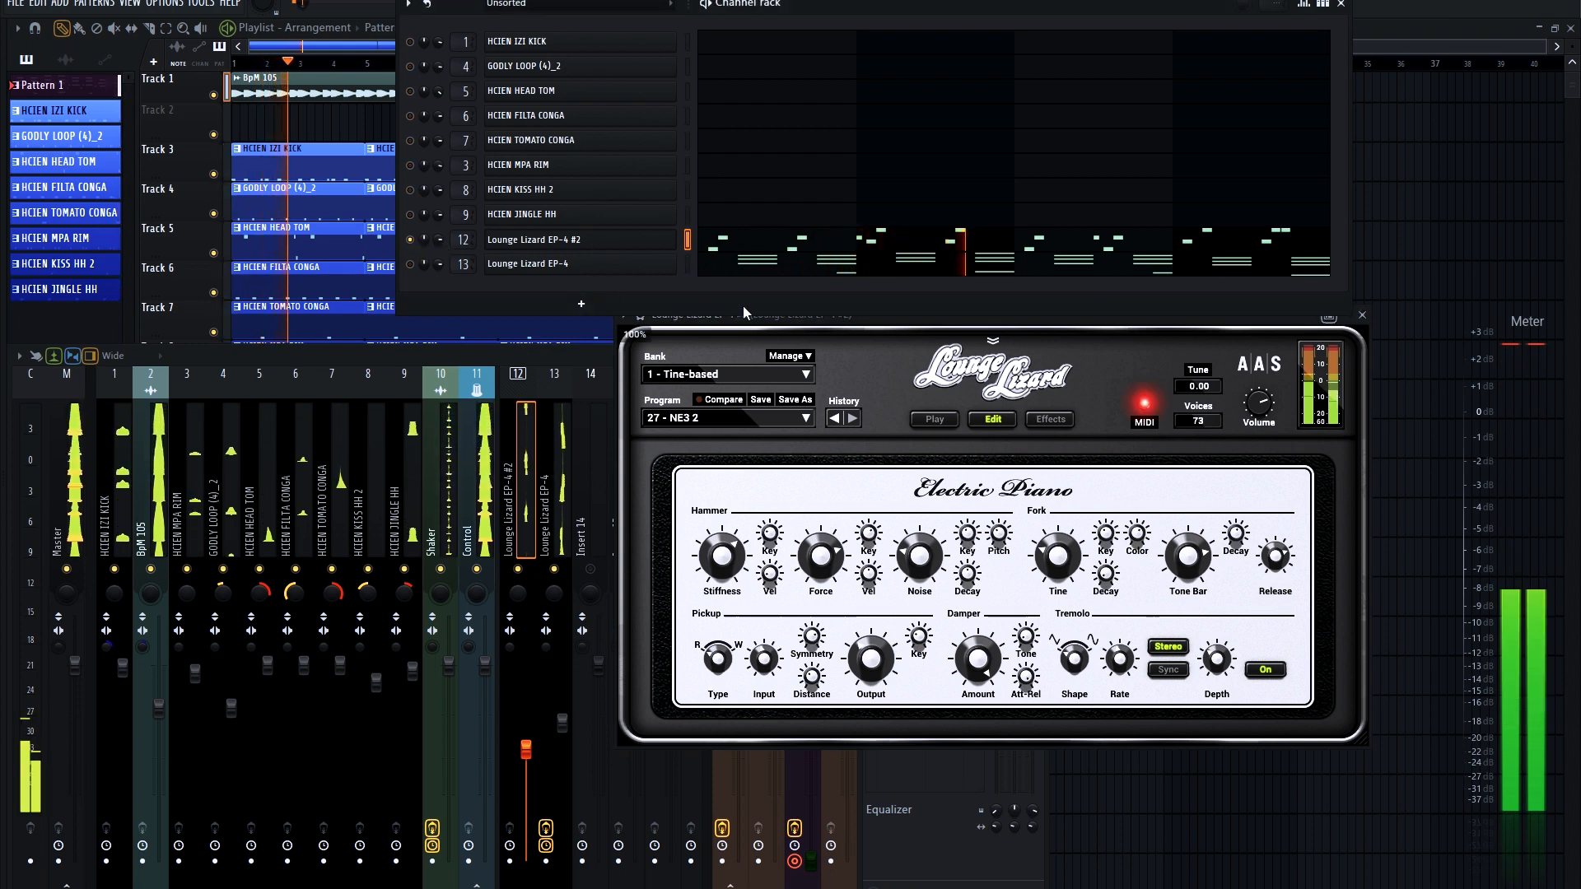
left_click(730, 560)
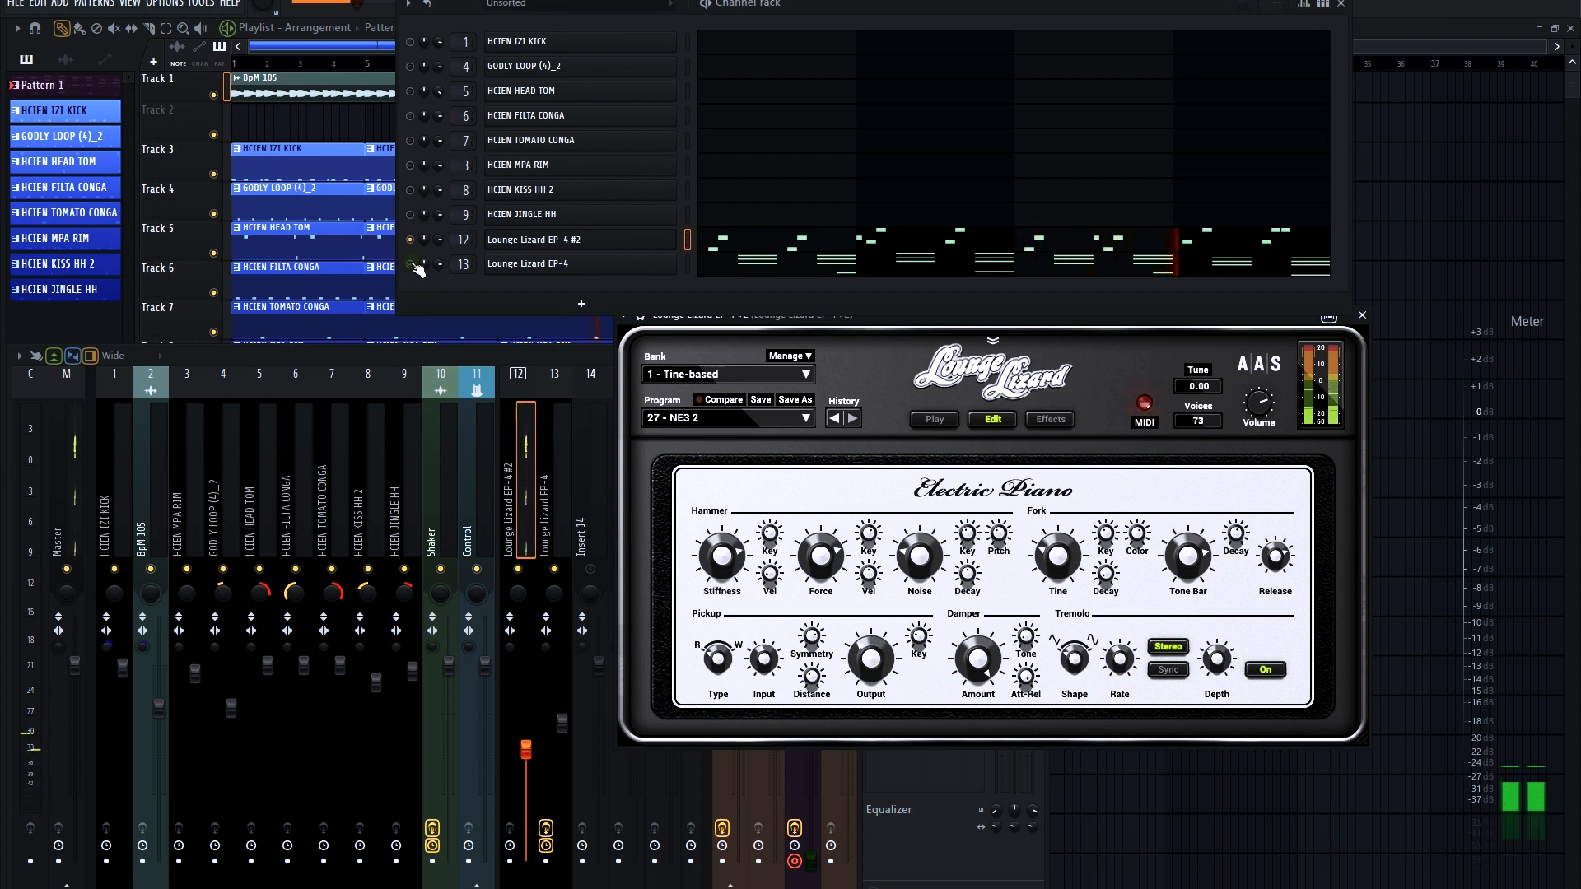
key("space")
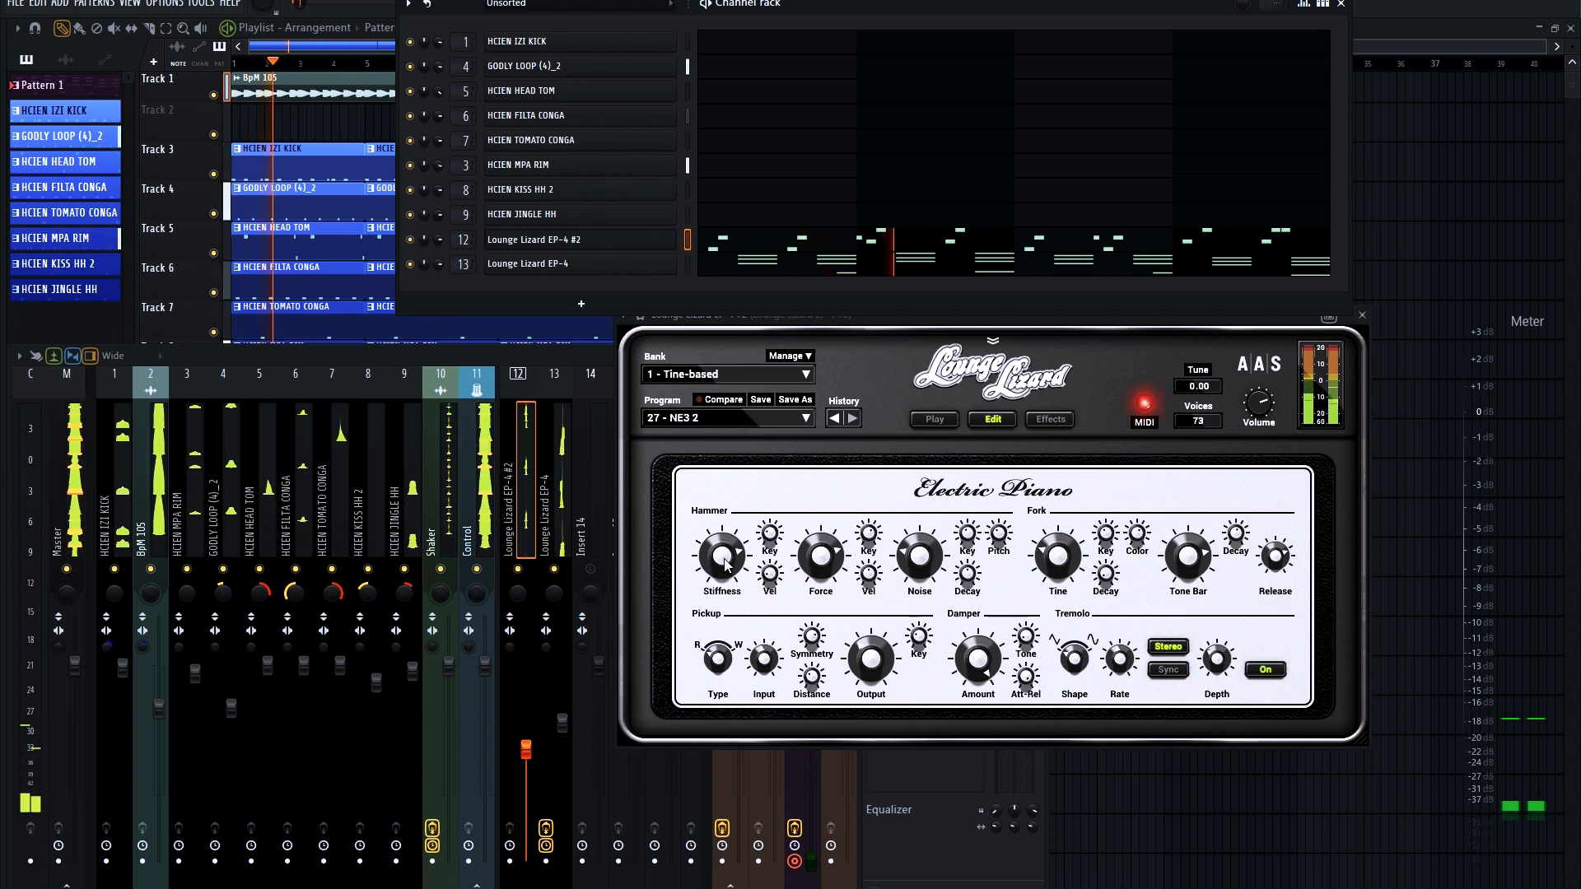
mouse_move(727, 566)
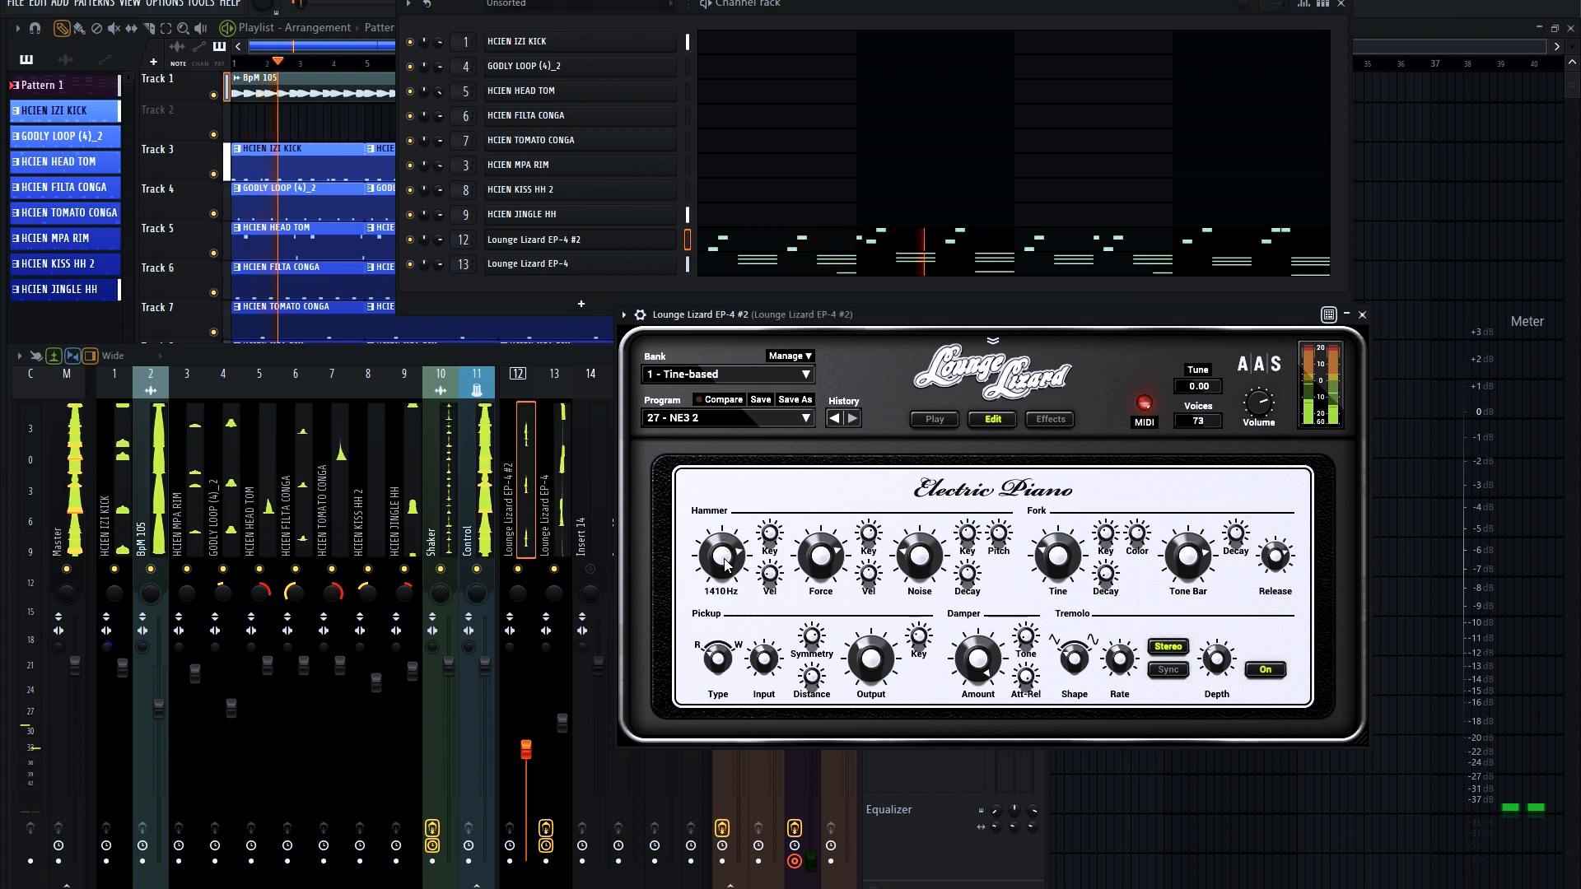
Show the instrument's Play view, try the program 20 - BFly 2, reload 27 - NE3 2 and stop playback.
left_click(938, 421)
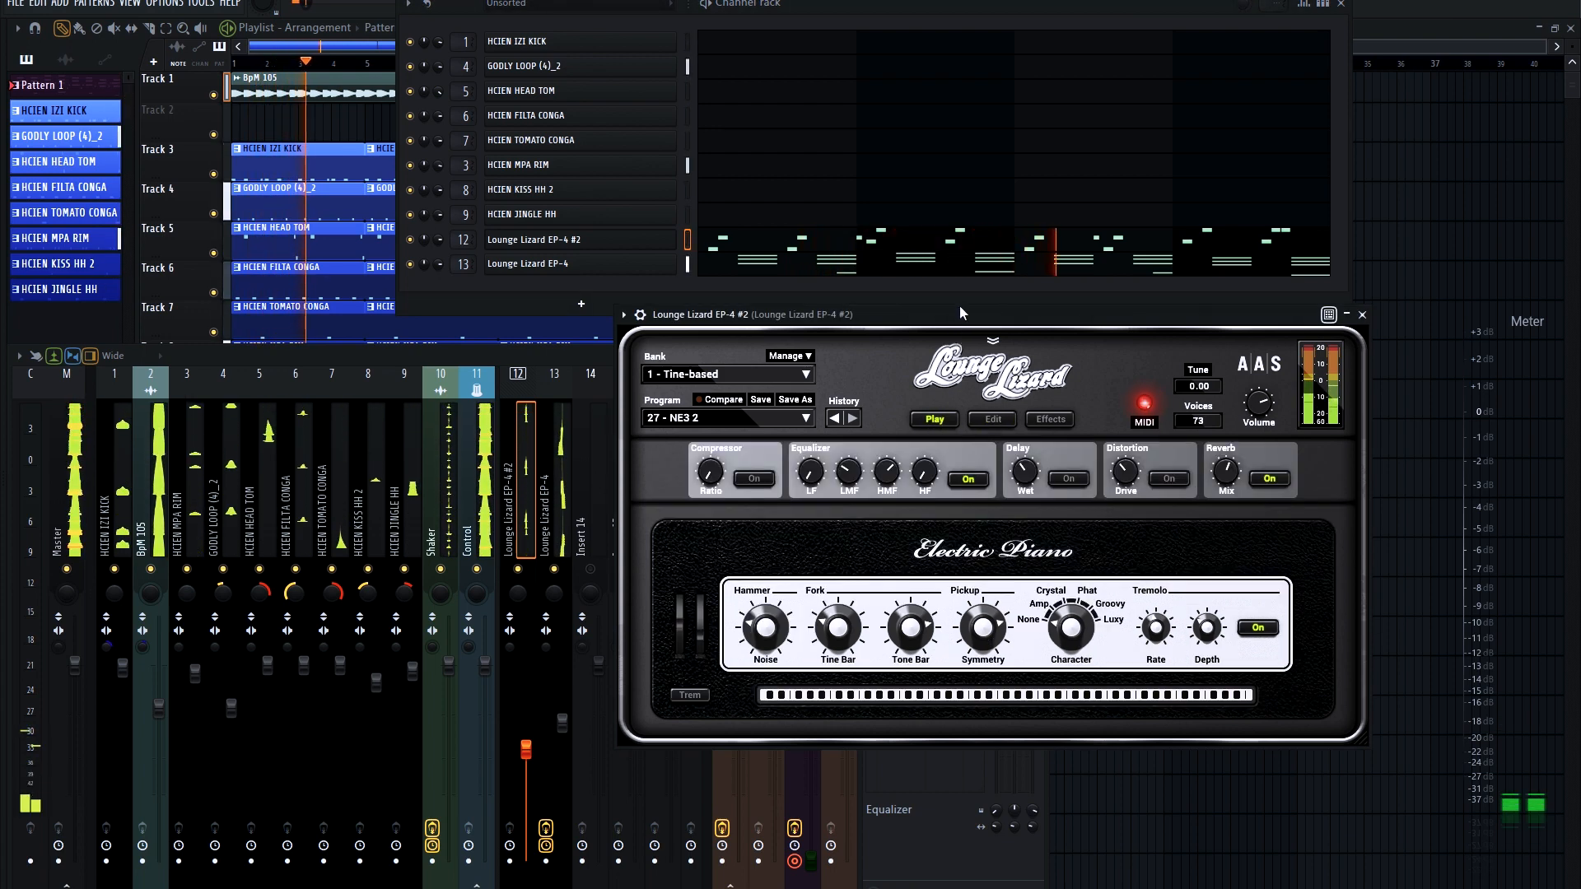
left_click(768, 419)
left_click(692, 444)
left_click(724, 419)
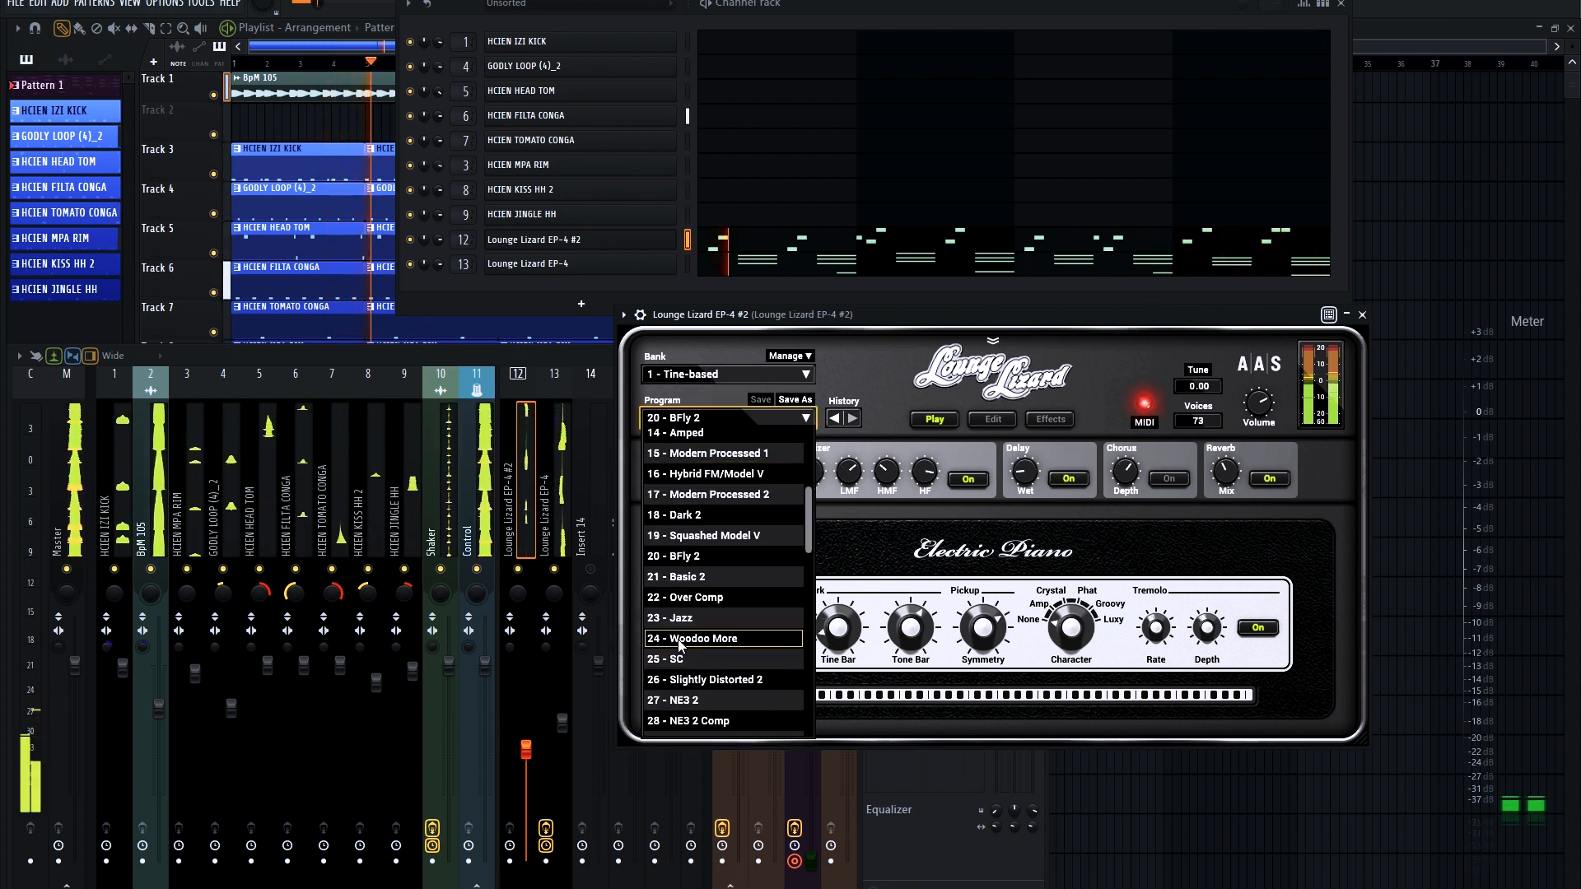
left_click(677, 700)
key("space")
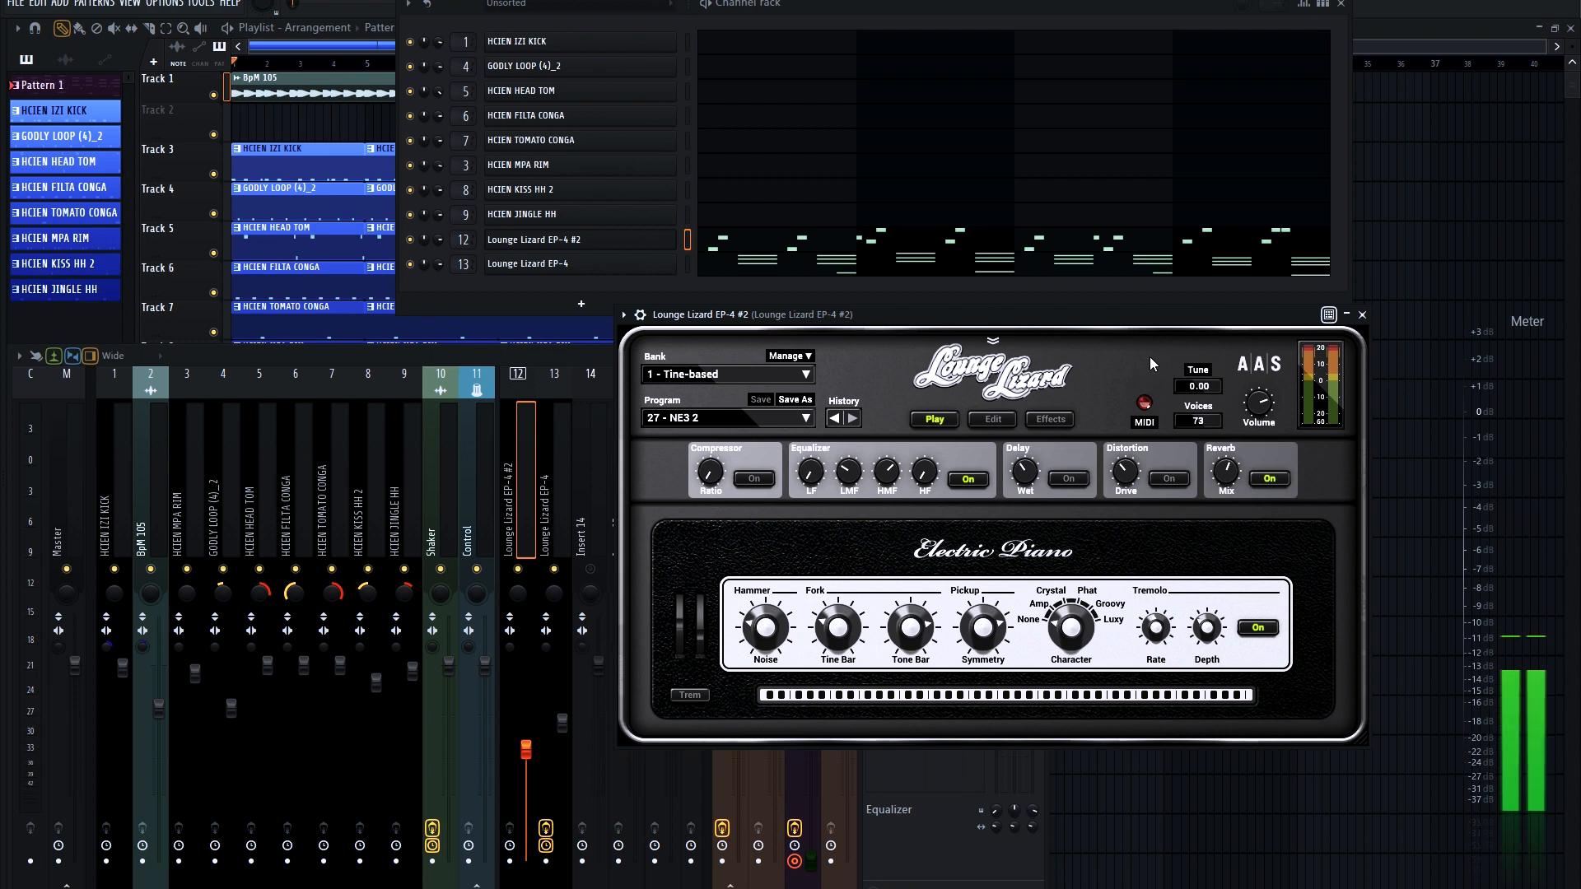
Move the Lounge Lizard EP-4 #2 window clear of the mixer tracks and hide the channel rack.
left_click_drag(1242, 314, 1374, 346)
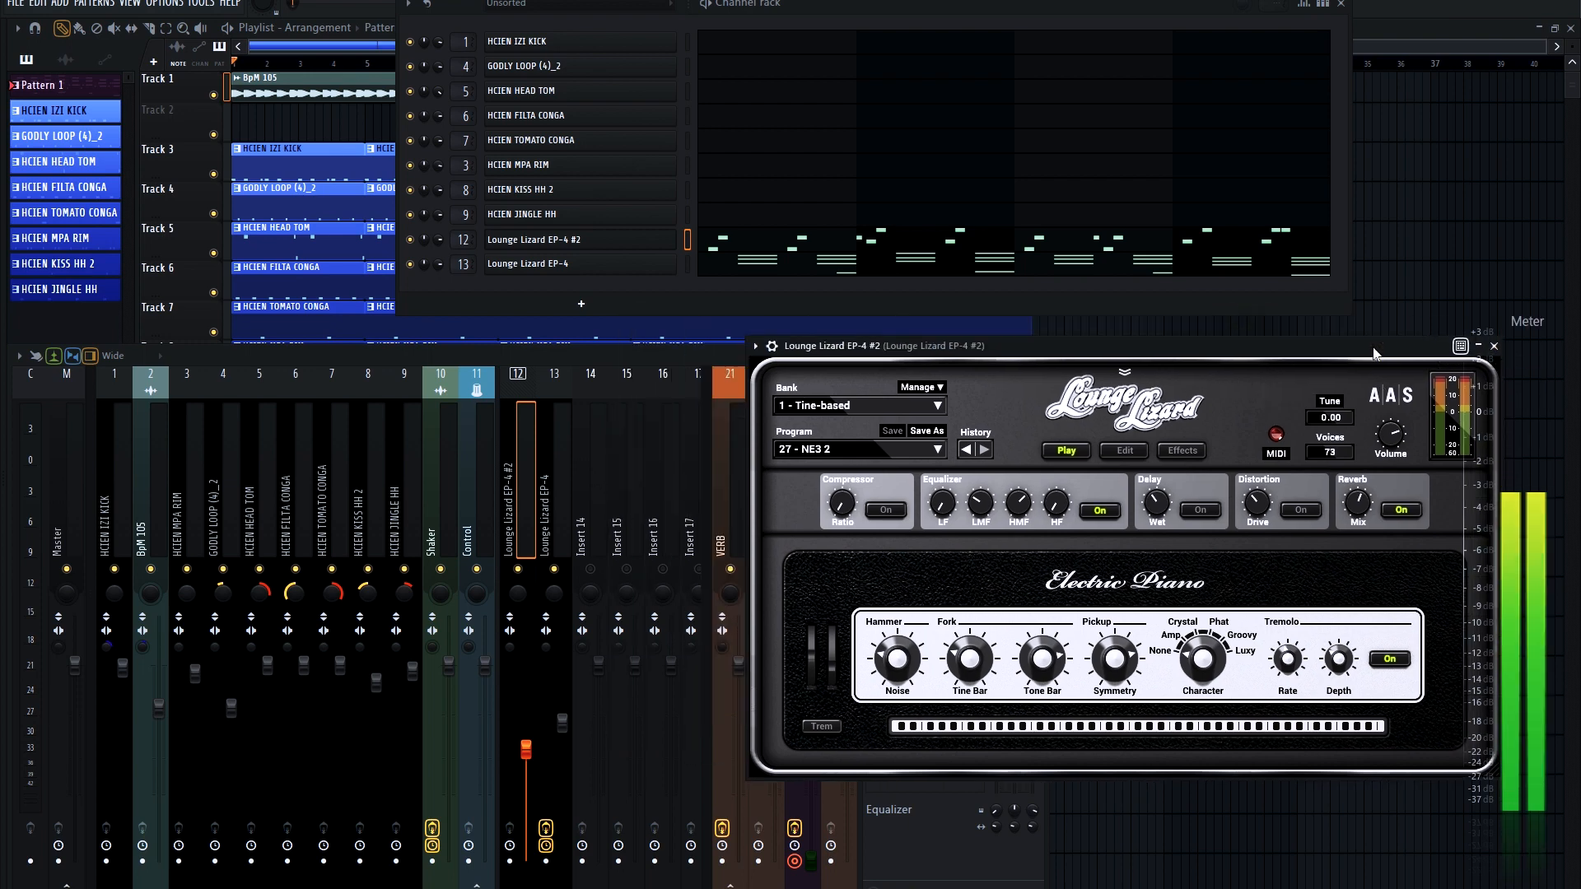
key("F6")
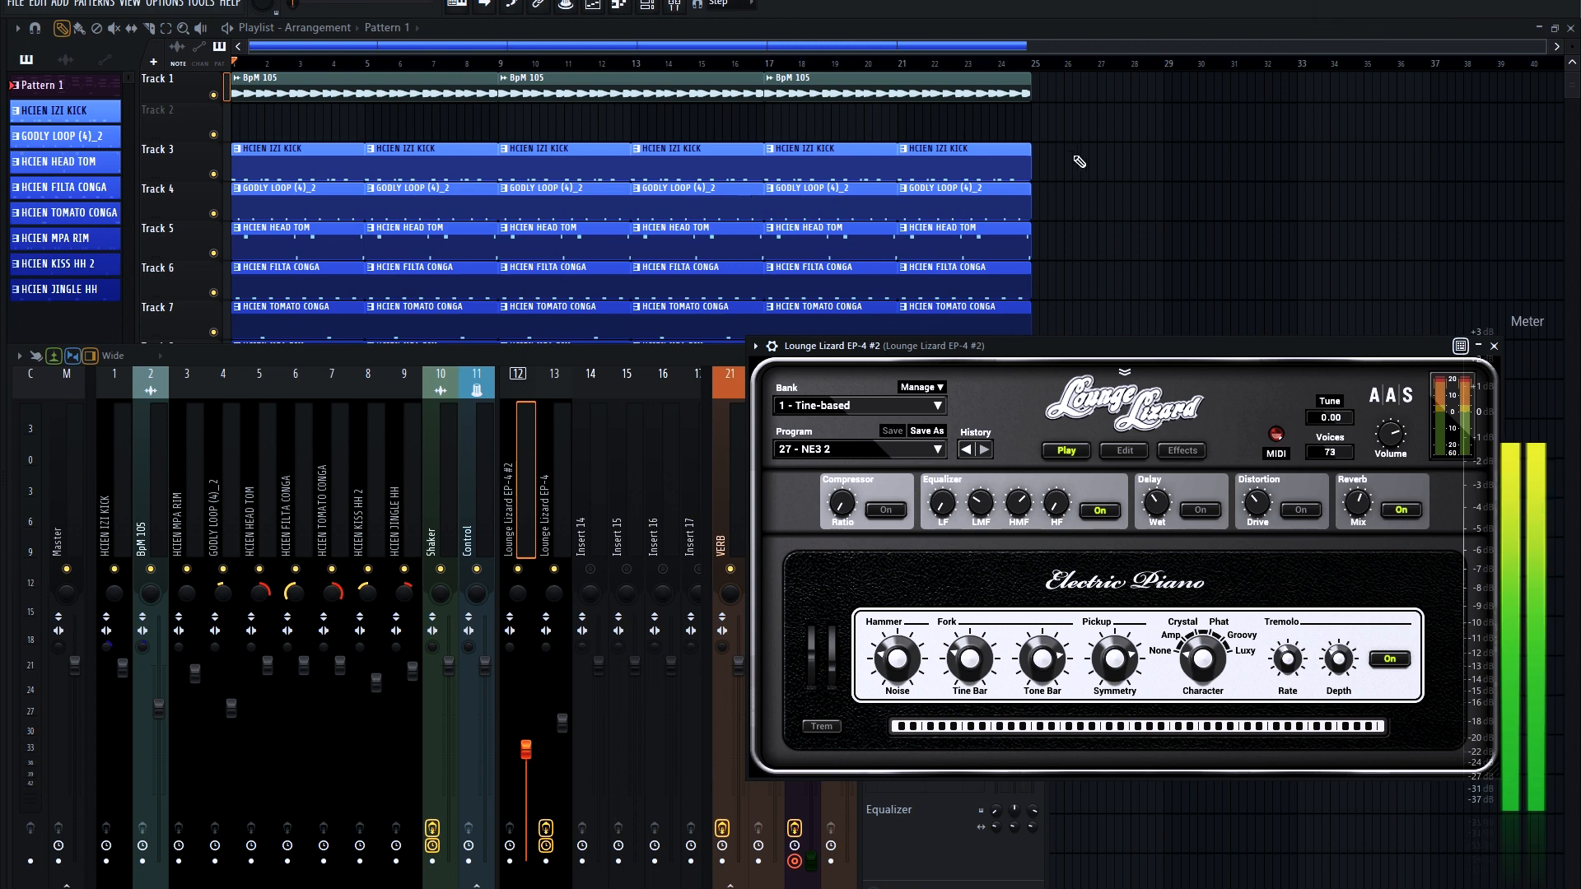